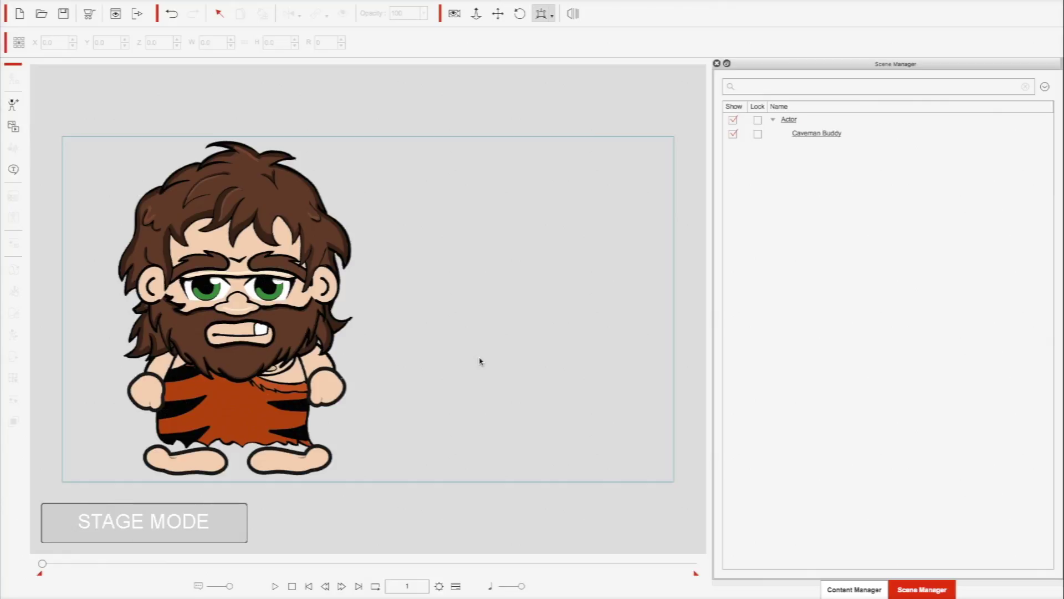
Step: Open the Face Key Editor for the Caveman Buddy actor and place it beside the character
left_click(282, 287)
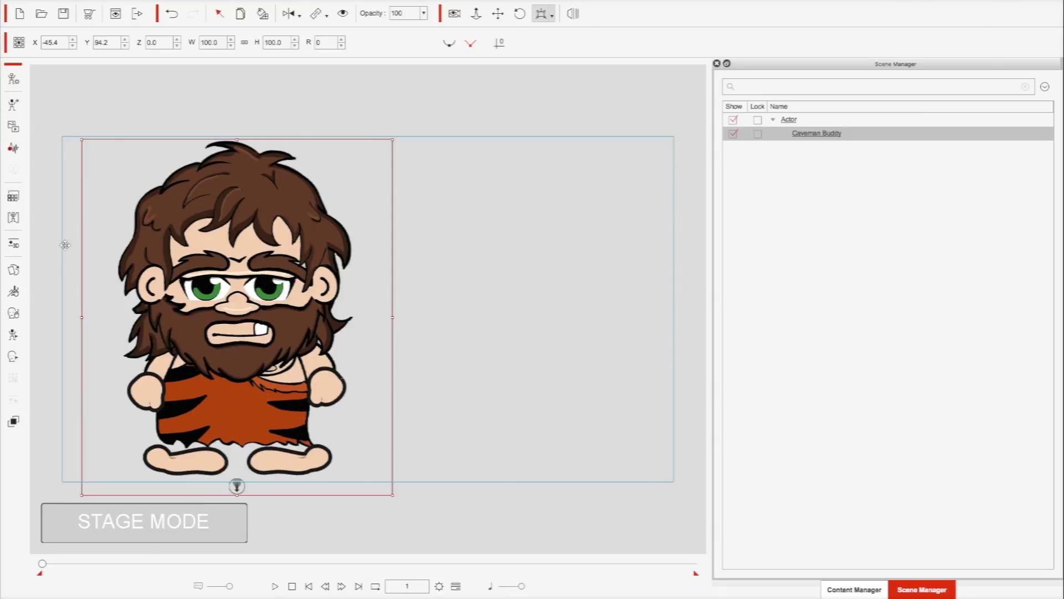
left_click(13, 358)
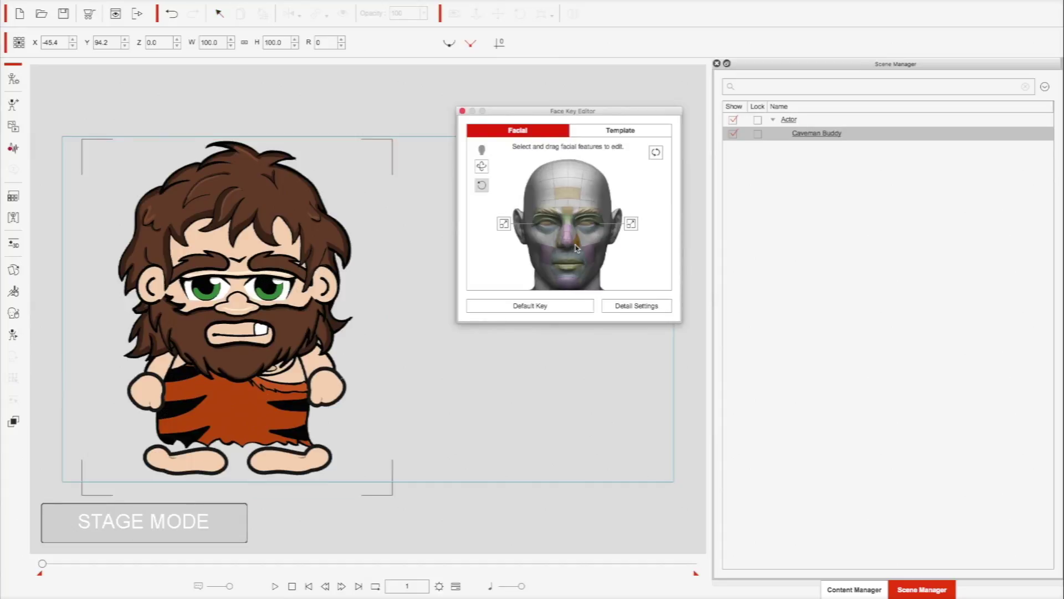
left_click_drag(551, 111, 512, 185)
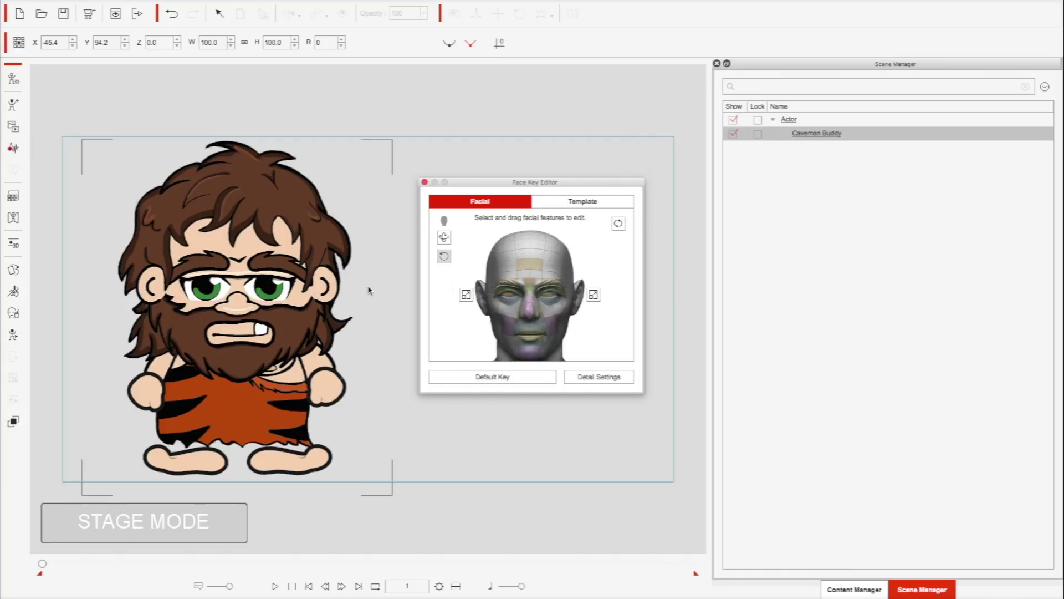
Step: Shift the gaze of each eyeball separately in the face editor, and reset the face to the default key
left_click(506, 297)
left_click_drag(473, 316, 422, 328)
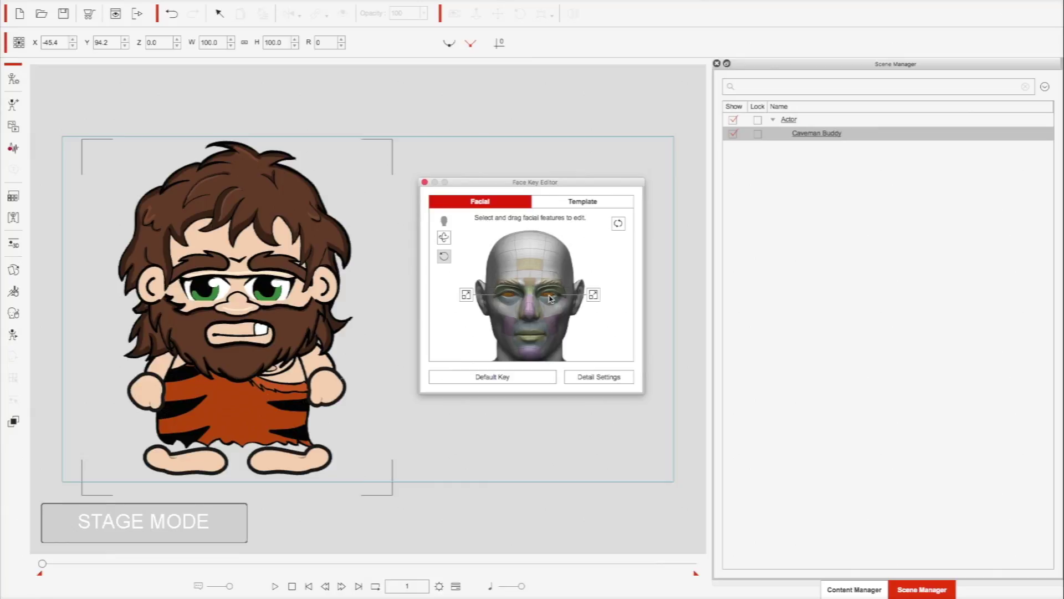
left_click_drag(417, 348, 417, 318)
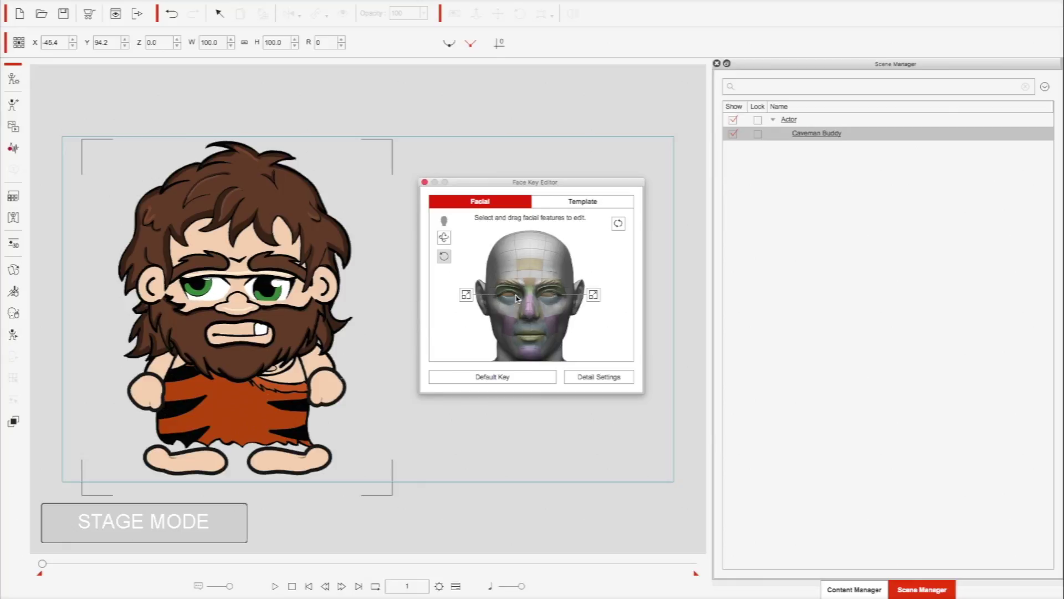
left_click_drag(468, 327, 505, 299)
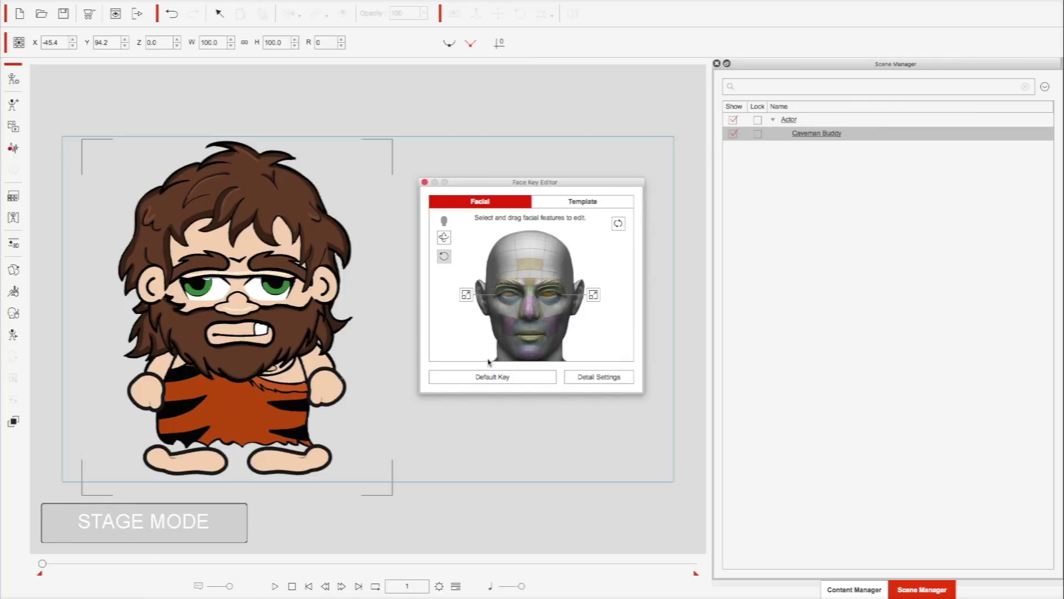
left_click(488, 379)
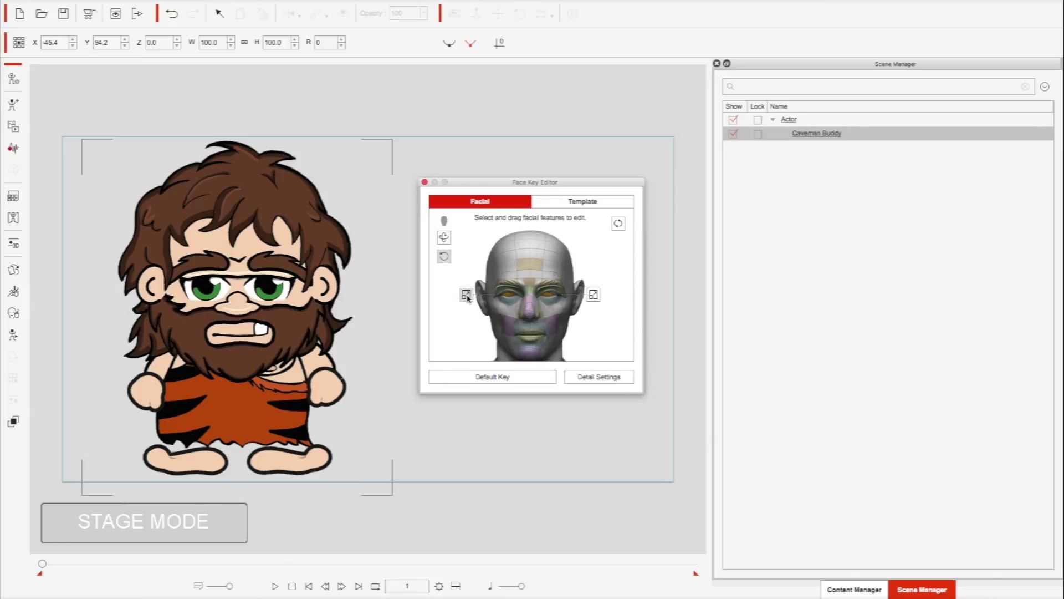
Step: Enable scaling for both eyes, shrink the irises, and reset the face to the default key
left_click(593, 296)
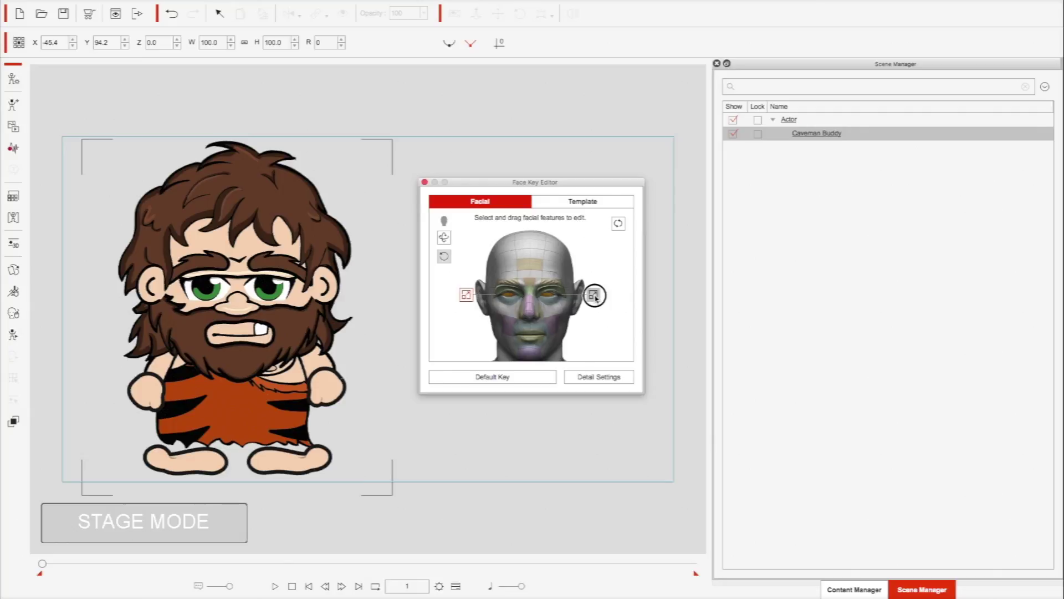
left_click(612, 269)
mouse_move(612, 269)
left_mouse_down()
mouse_move(604, 358)
mouse_move(618, 323)
mouse_move(620, 167)
mouse_move(615, 272)
mouse_move(615, 262)
left_mouse_up()
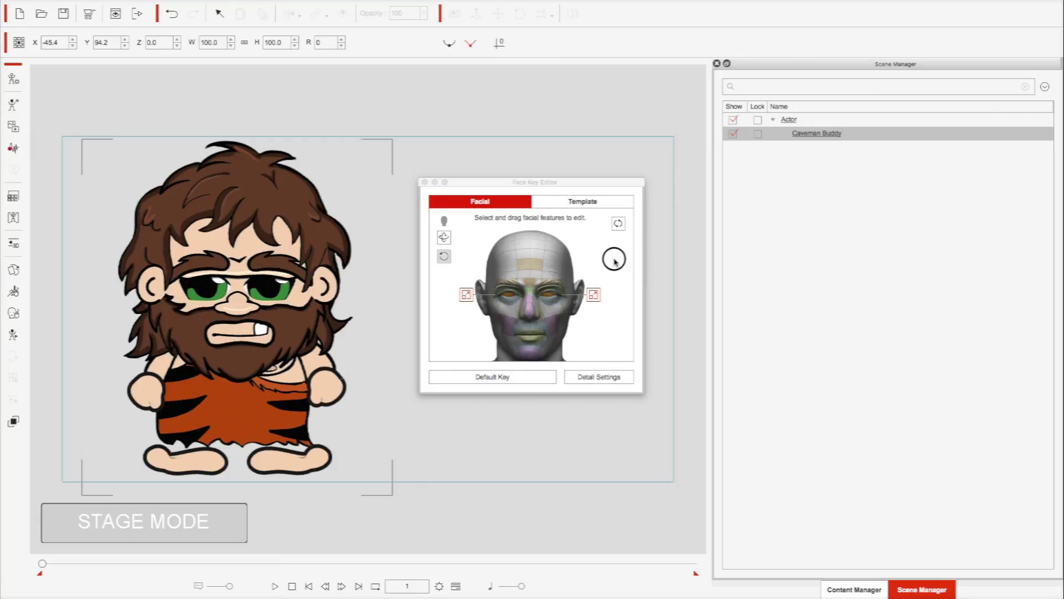
left_click_drag(614, 262, 604, 334)
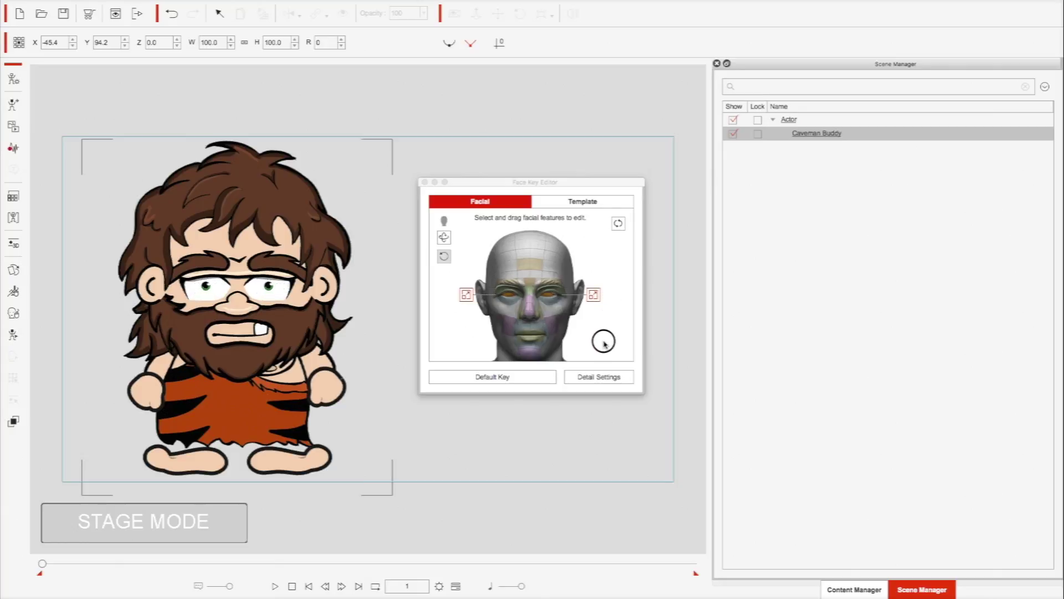
left_click(604, 340)
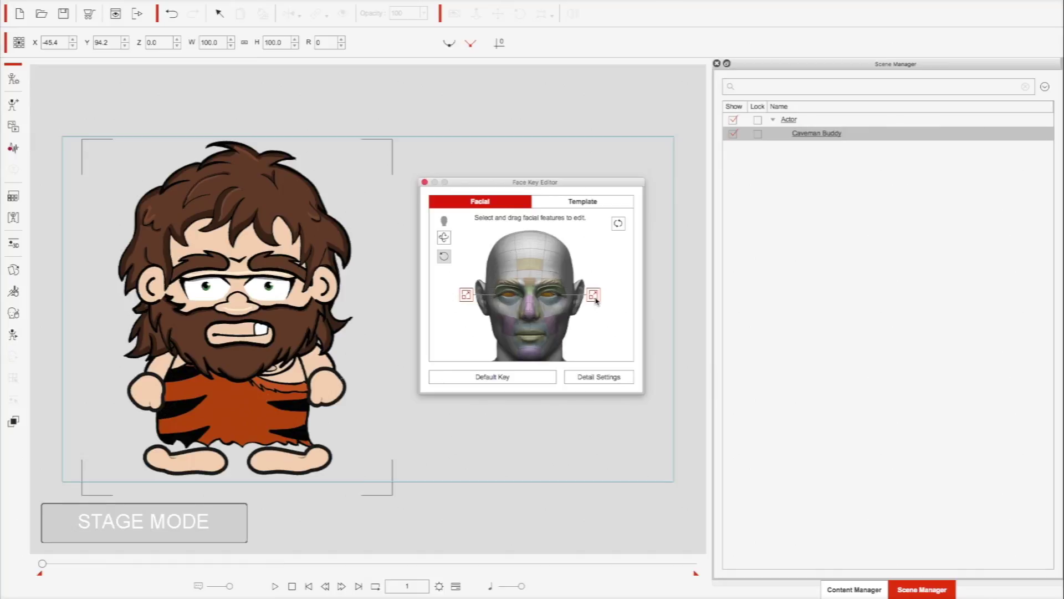
left_click(505, 382)
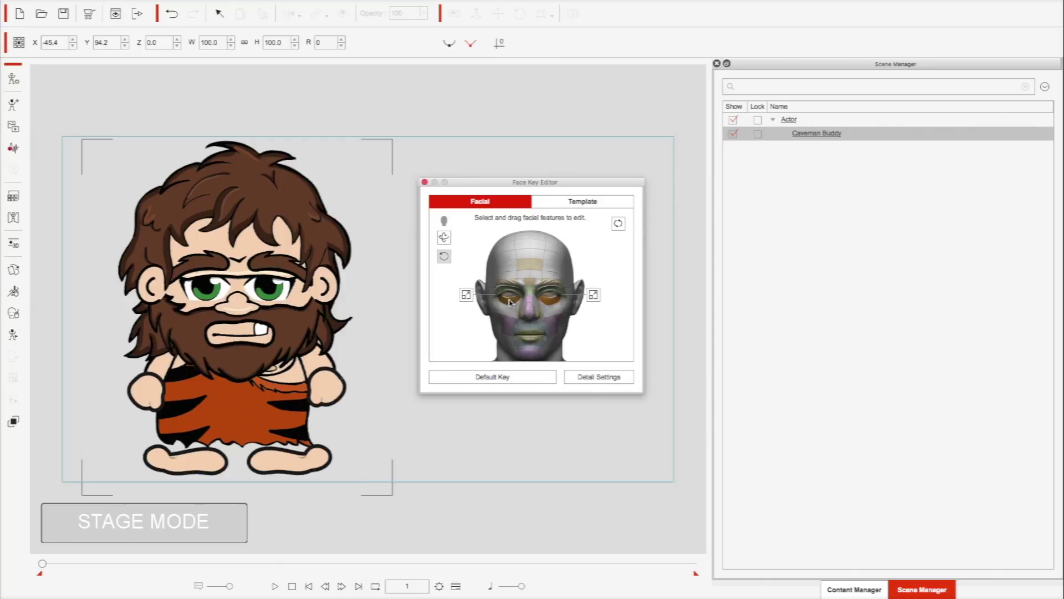
Step: Swap the right eye sprite to 12_Happy and finally 04_Sad in the Sprite Editor, and close the editor
left_click(13, 270)
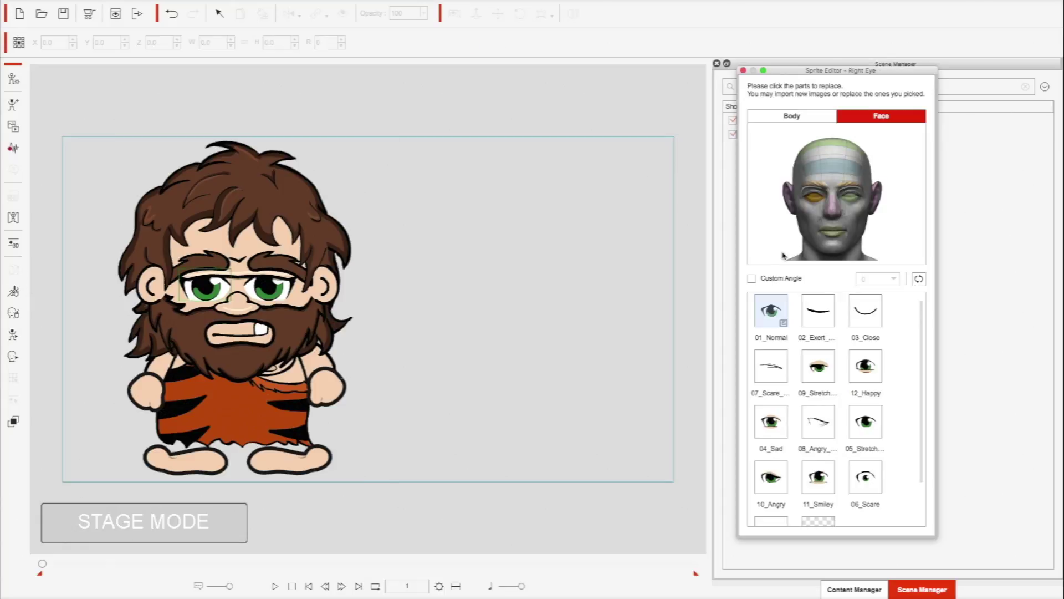
left_click_drag(797, 70, 504, 10)
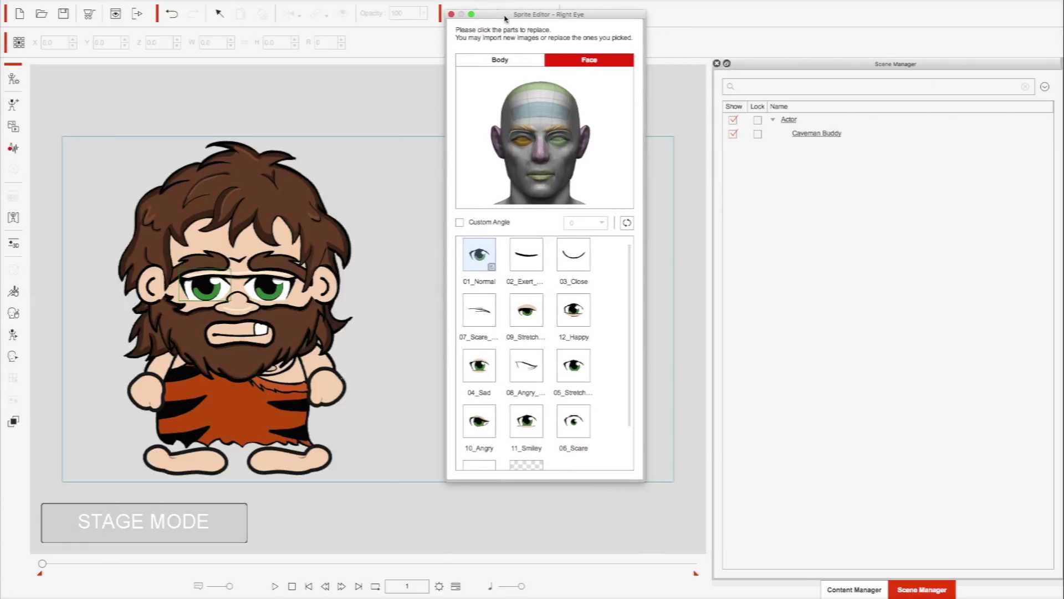
left_click_drag(630, 274, 630, 300)
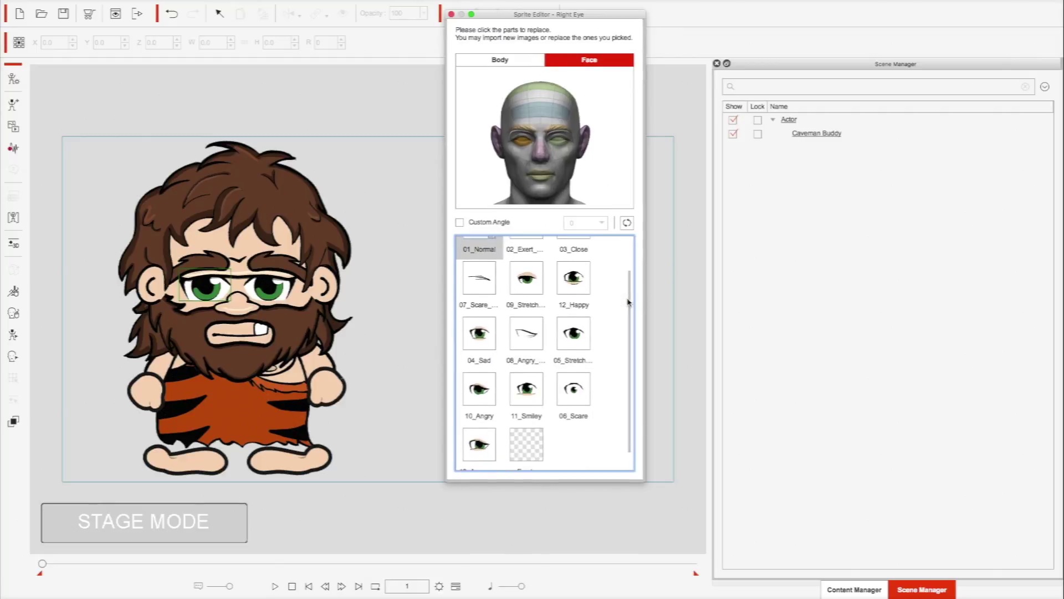
left_click(574, 293)
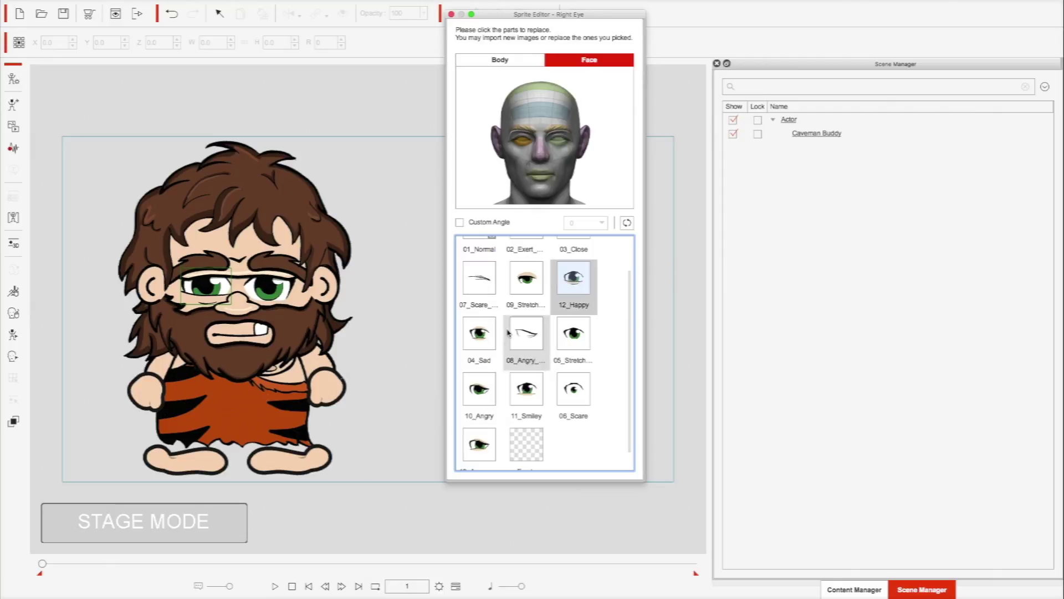
left_click(480, 334)
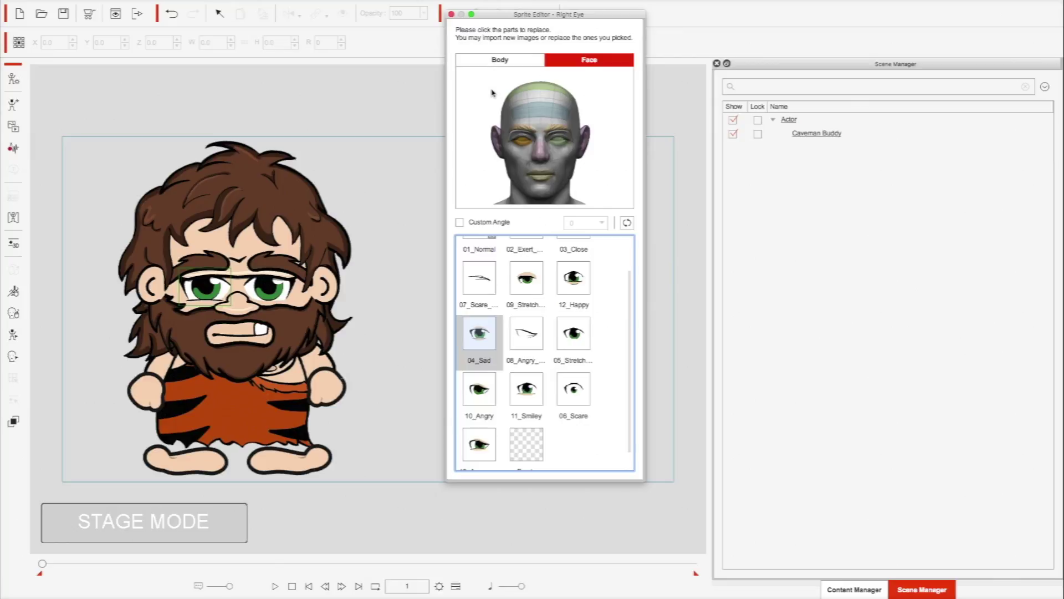
left_click(453, 17)
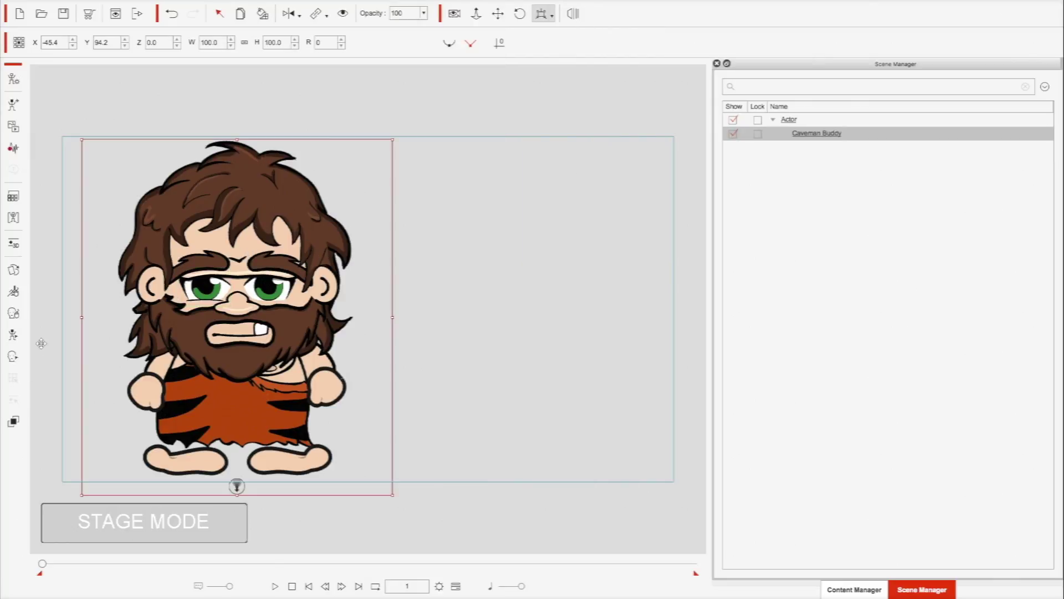
Step: Test moving the lower eyelids in the Face Key Editor, restore the default key, and close the editor
left_click(15, 363)
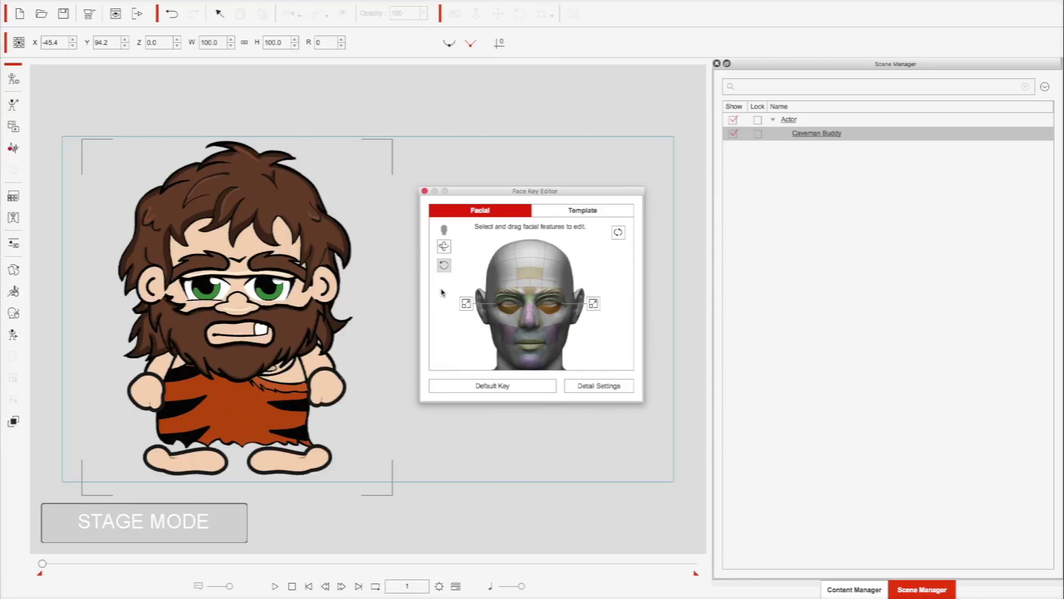
left_click_drag(440, 316, 449, 256)
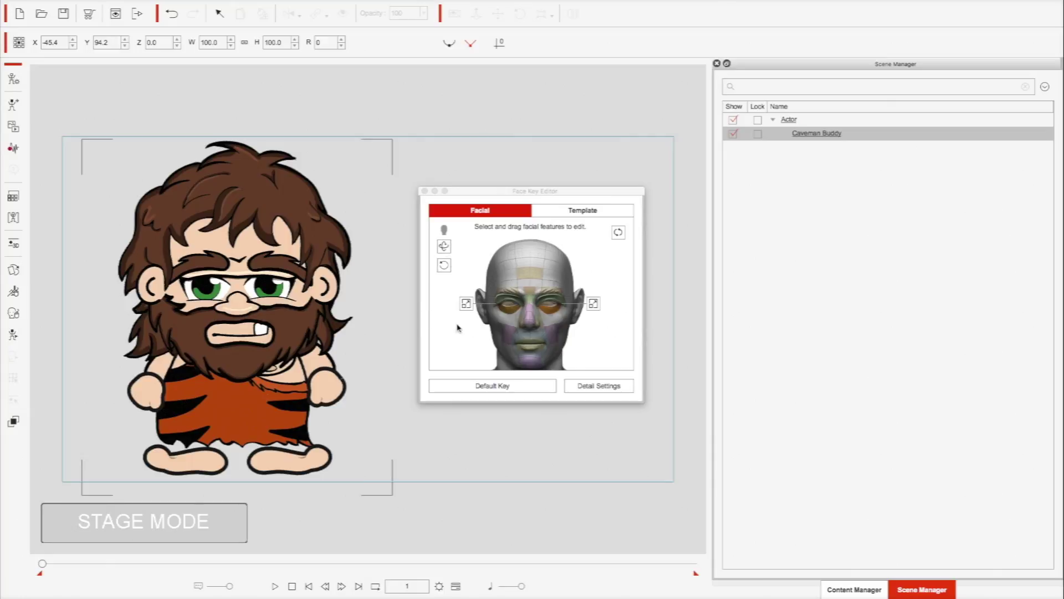
left_click(470, 386)
left_click(210, 300)
left_click(424, 190)
left_click(195, 298)
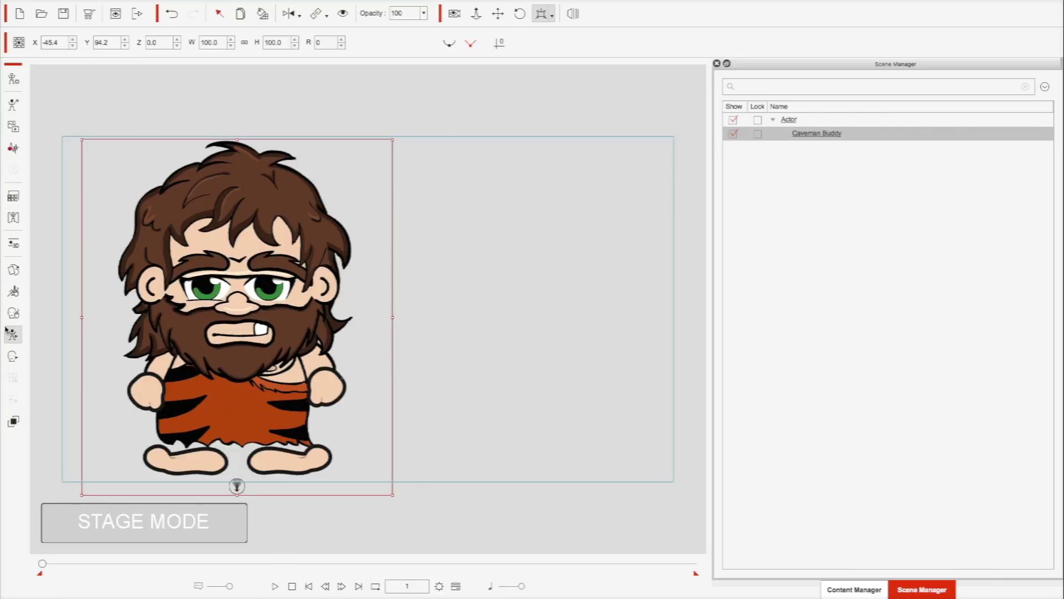
Step: Set the right eye sprite to 01_Normal in the Sprite Editor and close the editor
left_click(13, 269)
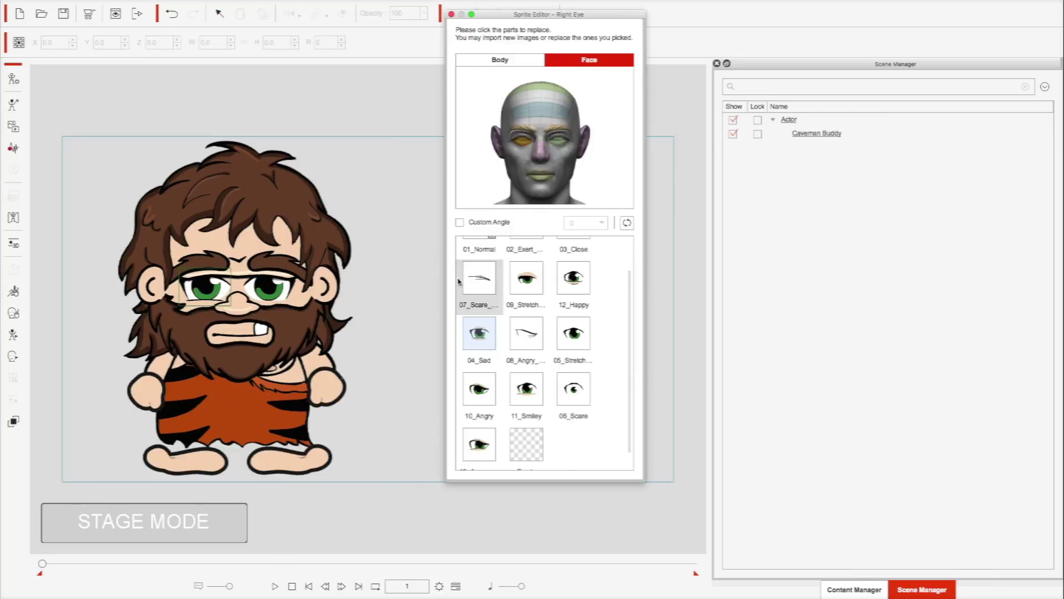
scroll(477, 269, "up", 2)
left_click(478, 256)
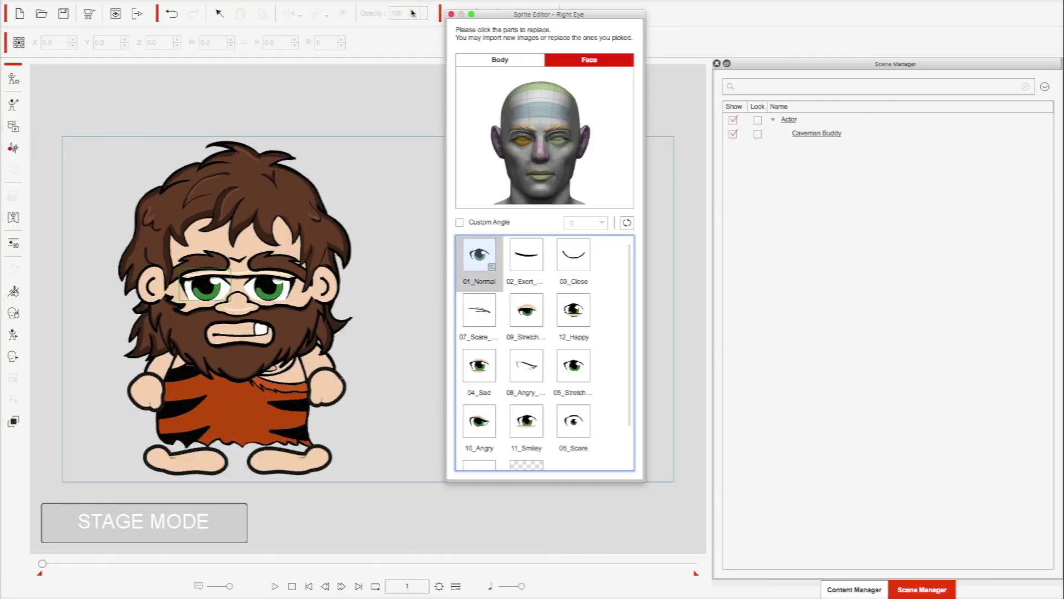
left_click(451, 14)
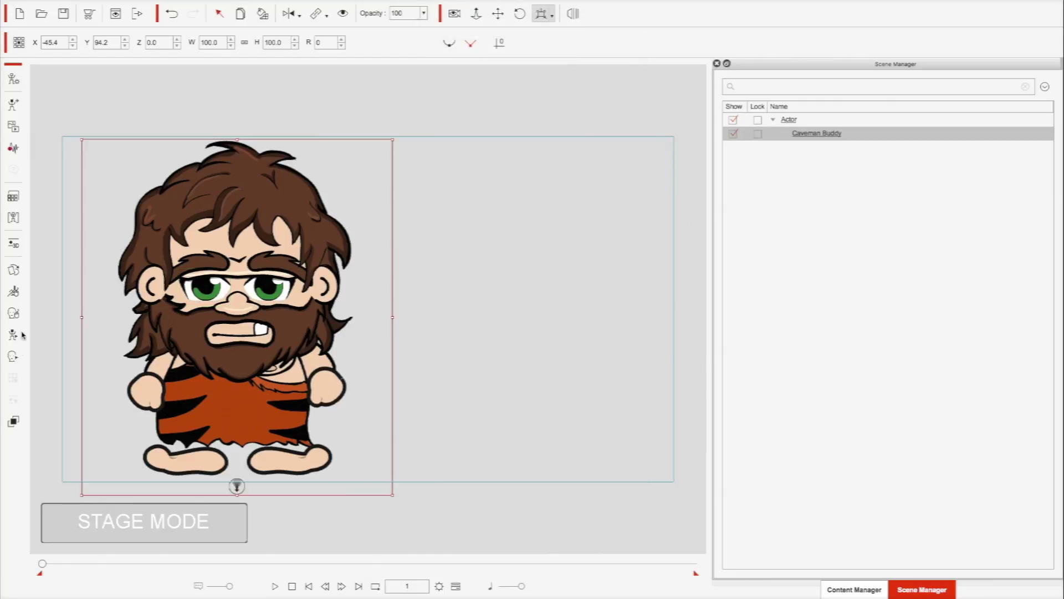
Step: Reopen the Face Key Editor and move the lower eyelids of both eyes up and down
left_click(13, 312)
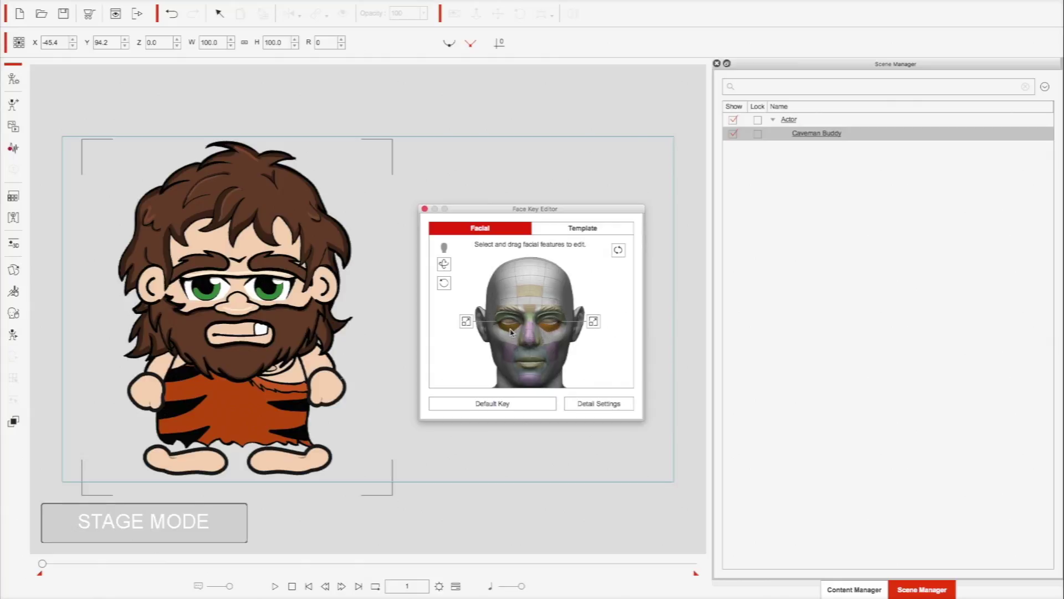
left_click_drag(443, 307, 447, 281)
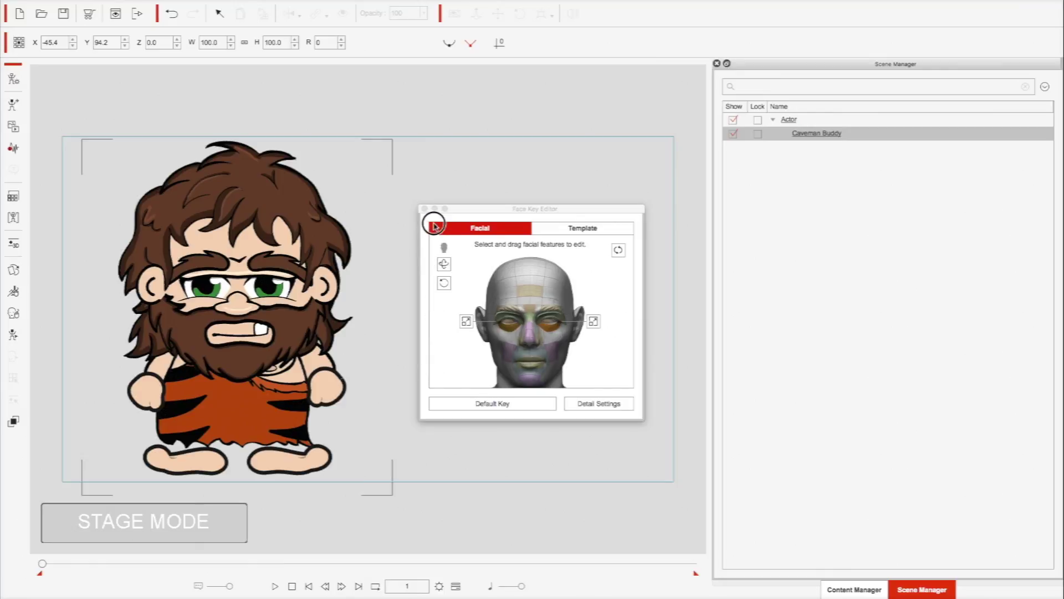
left_click_drag(434, 223, 446, 371)
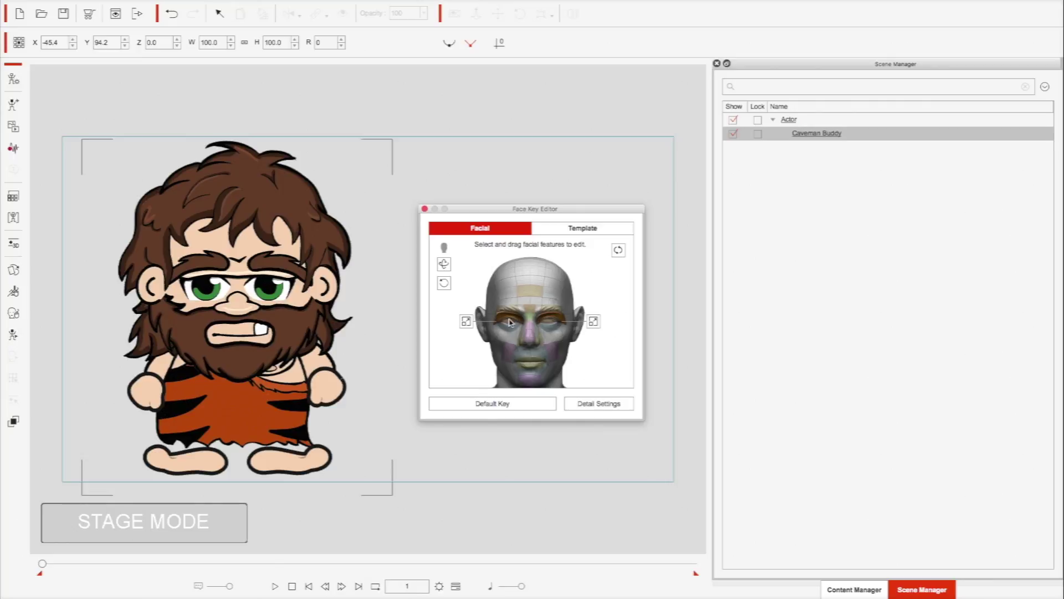
Step: Pose the upper and lower eyelids, close both eyes with the region between them, and restore the default key
mouse_move(441, 319)
left_mouse_down()
mouse_move(432, 410)
mouse_move(442, 276)
mouse_move(432, 380)
mouse_move(435, 302)
left_mouse_up()
left_click(508, 331)
left_click_drag(436, 311, 438, 289)
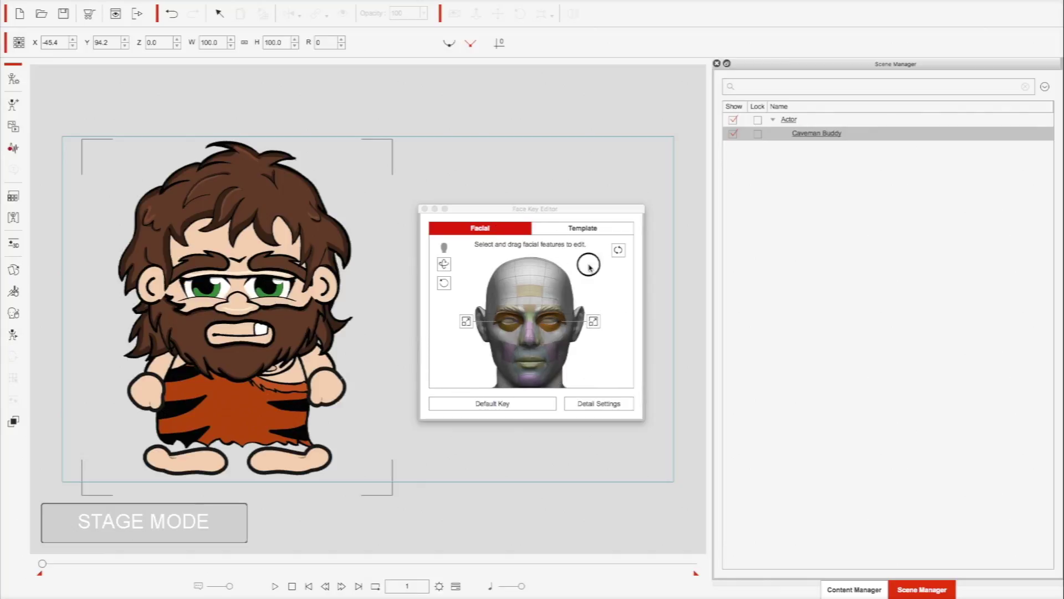
left_click(564, 291)
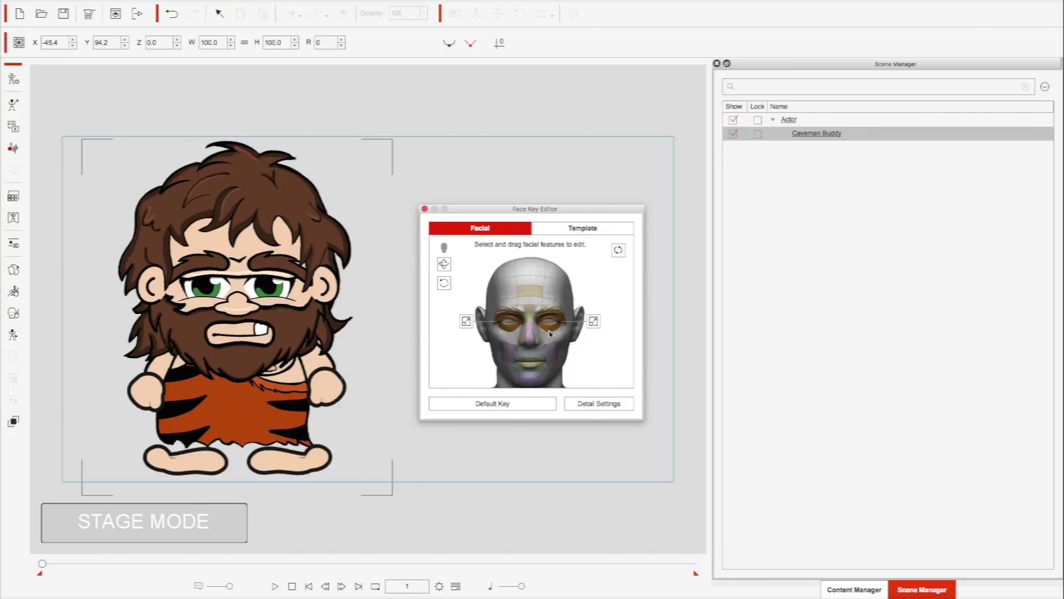
left_click_drag(551, 331, 552, 338)
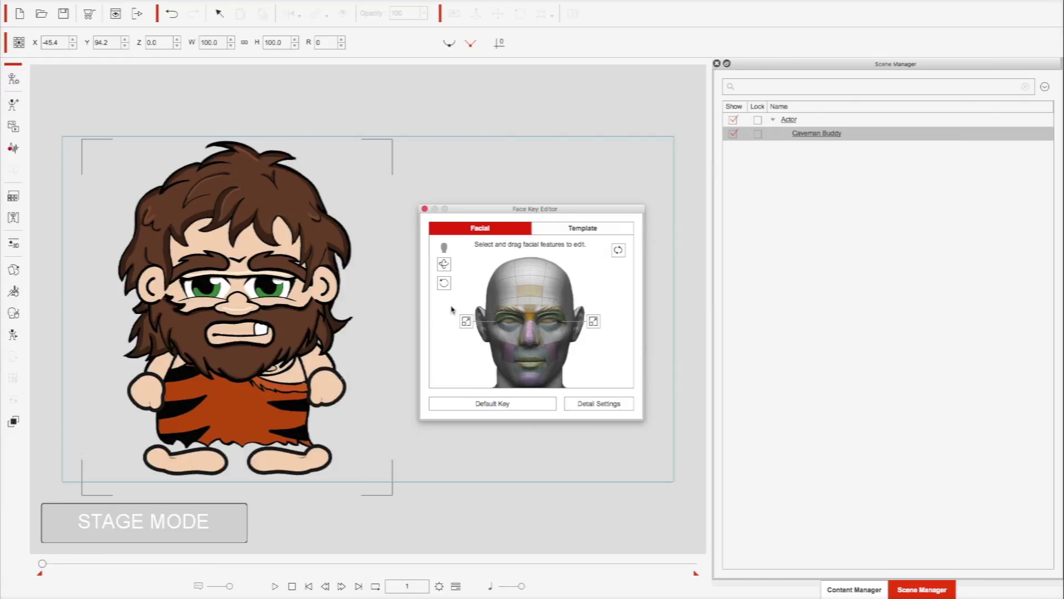
left_click_drag(451, 306, 551, 318)
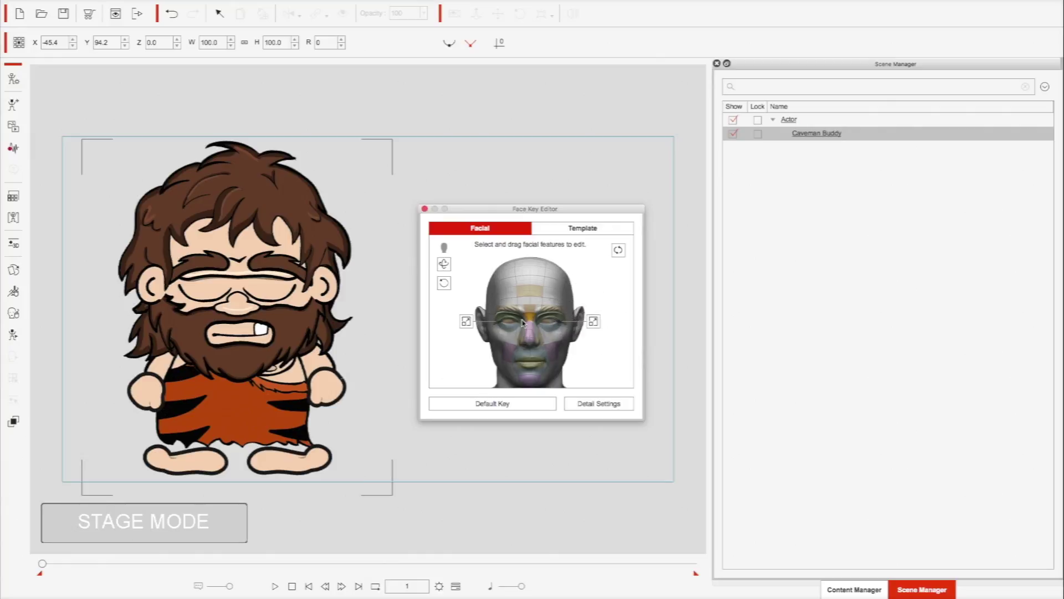
left_click(499, 404)
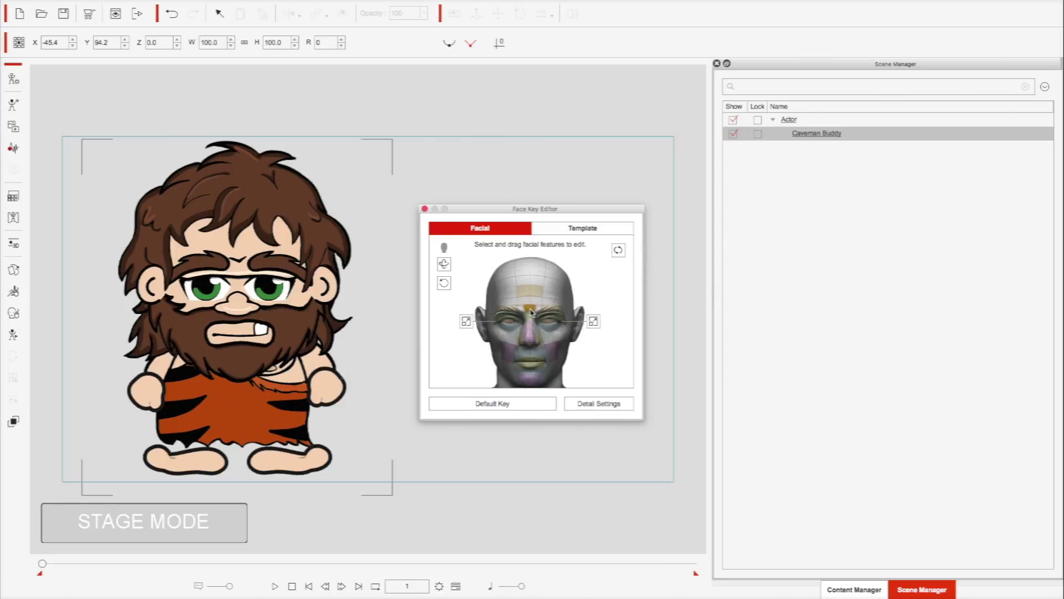
Step: Raise the inner eyebrows into a sad expression using the region between the brows, and restore the default key
left_click_drag(444, 312, 529, 369)
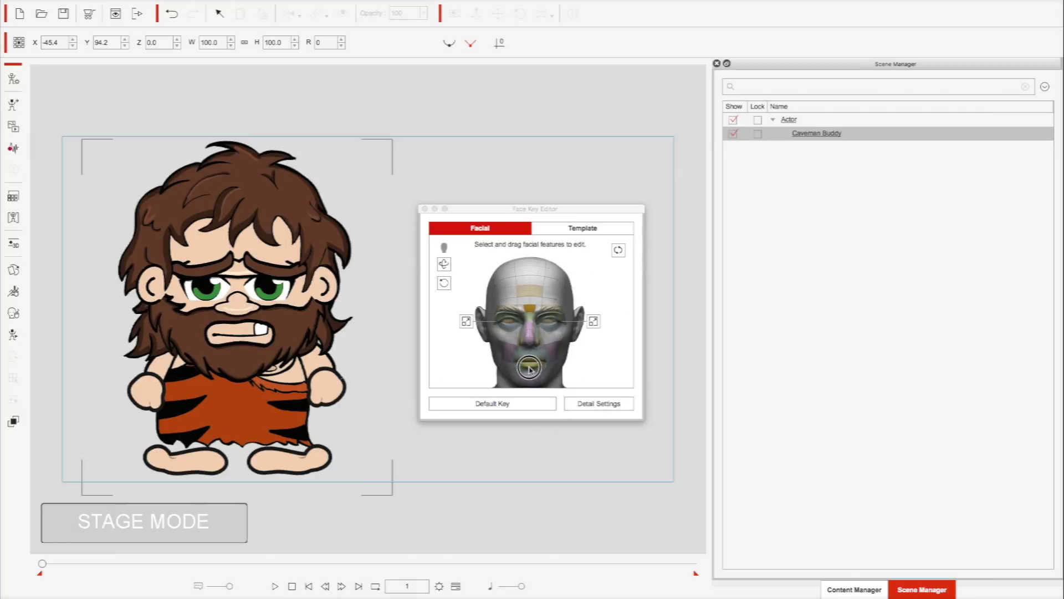
left_click_drag(529, 368, 539, 266)
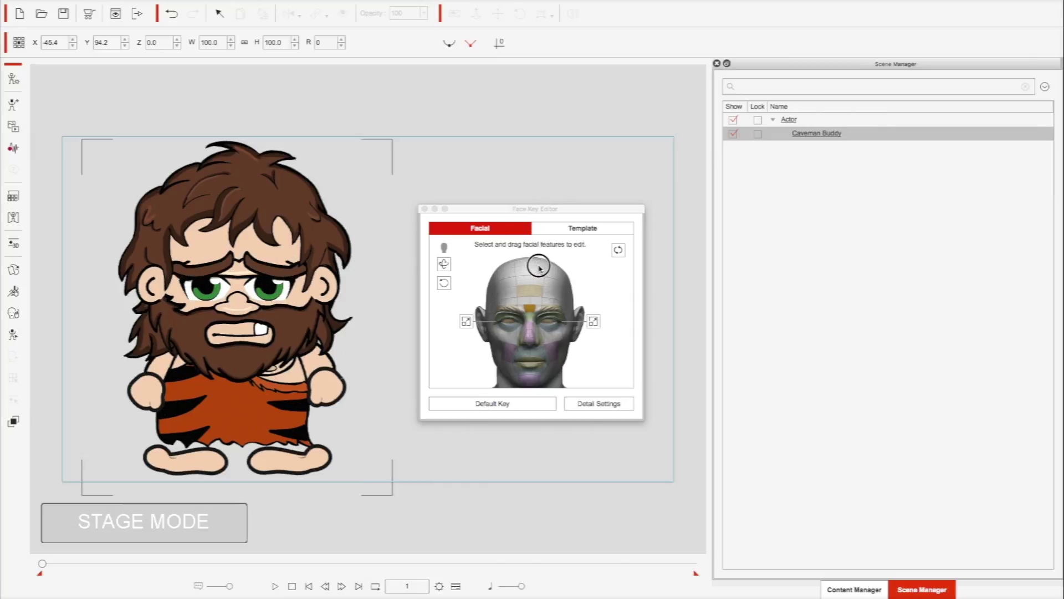
left_click(505, 405)
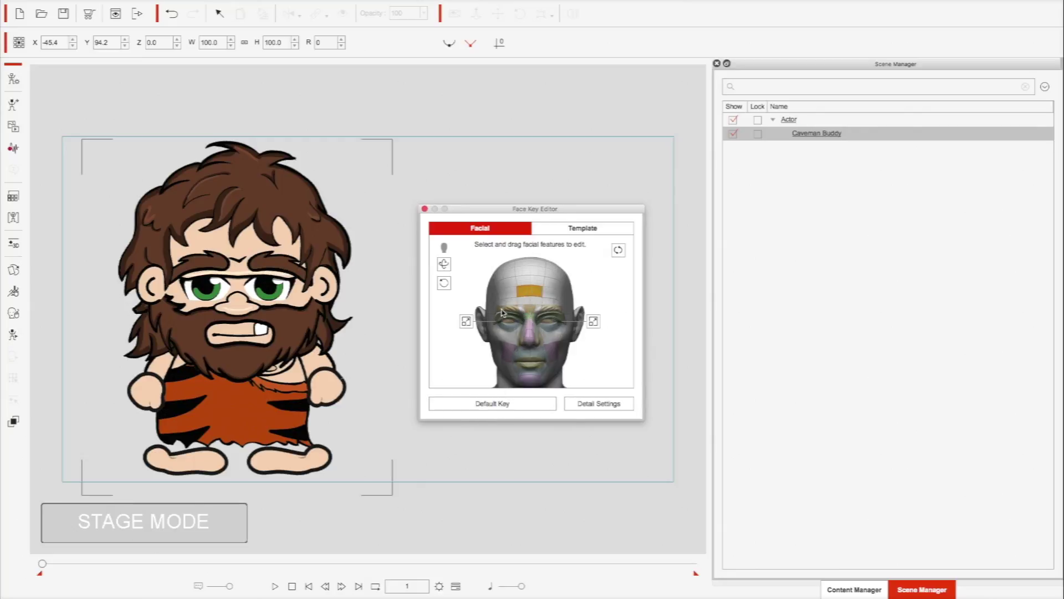
Step: Move both eyebrows through sad and raised expressions using the forehead region, and restore the default key
left_click_drag(608, 308, 600, 228)
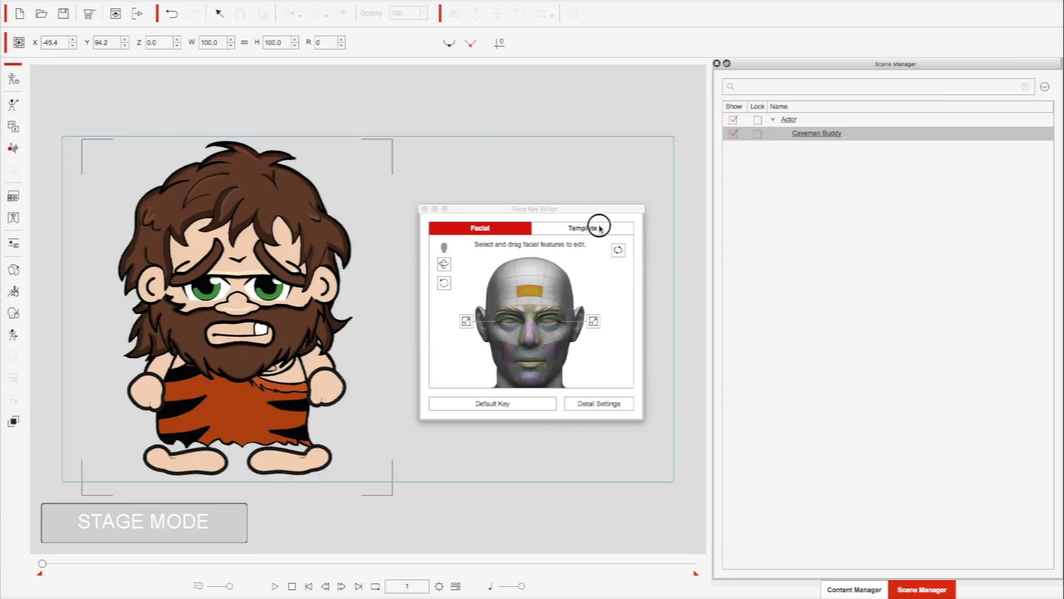
left_click_drag(599, 226, 599, 280)
left_click_drag(599, 221, 587, 333)
left_click_drag(571, 458, 525, 345)
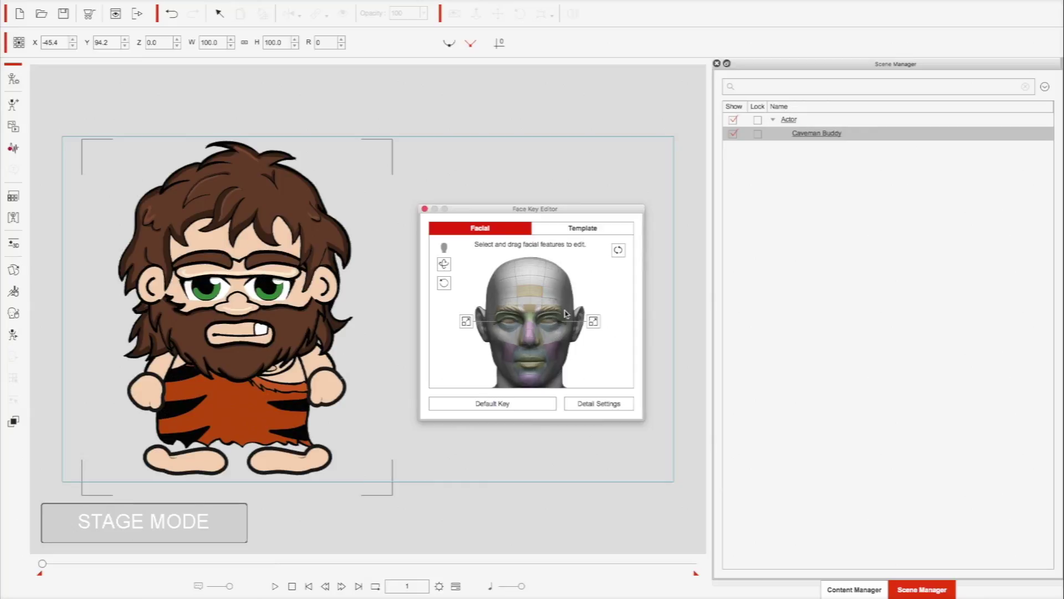
left_click(481, 404)
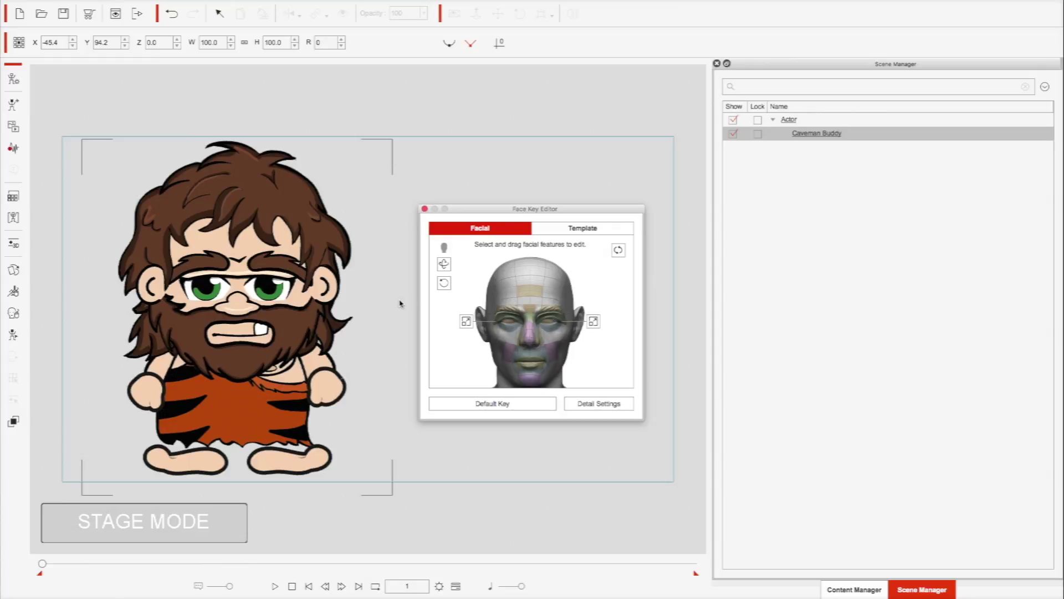
Step: Select the nose region and move it in several directions to wrinkle and release the nose
left_click(542, 344)
left_click_drag(465, 362, 449, 319)
left_click_drag(454, 355, 423, 320)
left_click_drag(467, 366, 440, 358)
left_click_drag(449, 356, 435, 392)
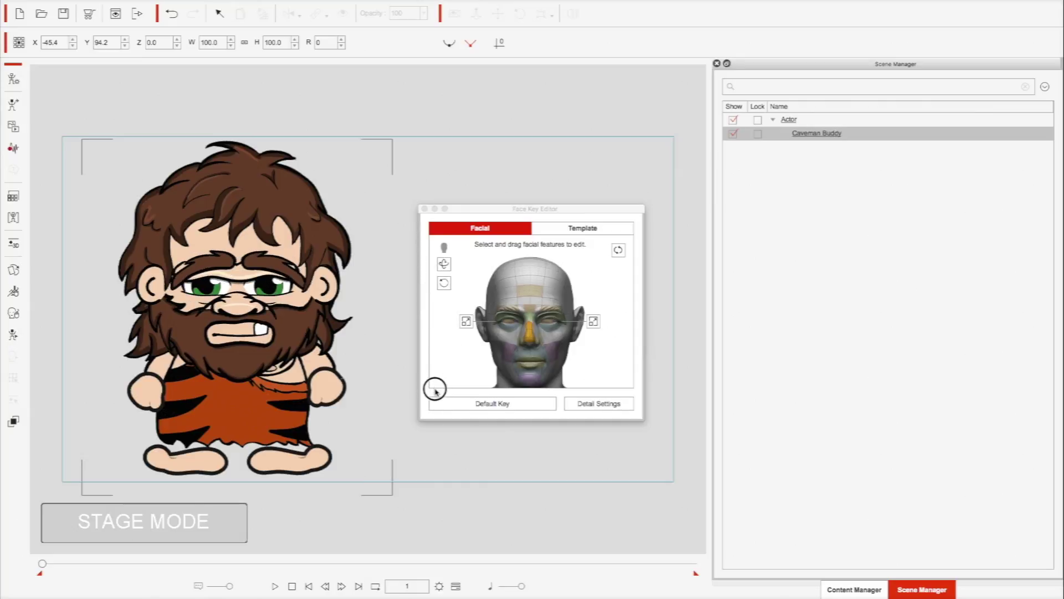
left_click_drag(436, 391, 434, 347)
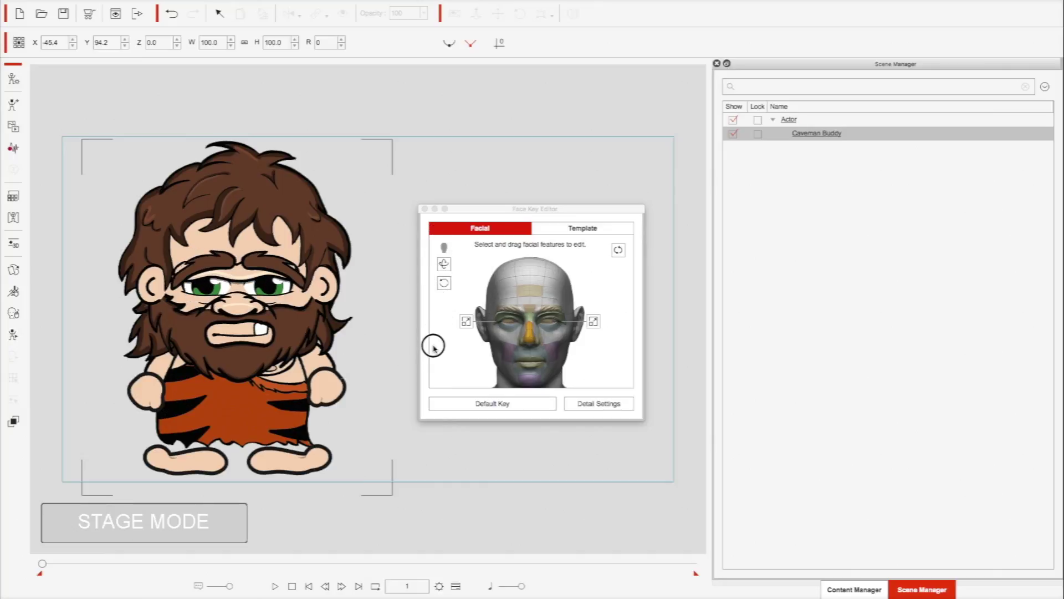
left_click_drag(434, 347, 450, 268)
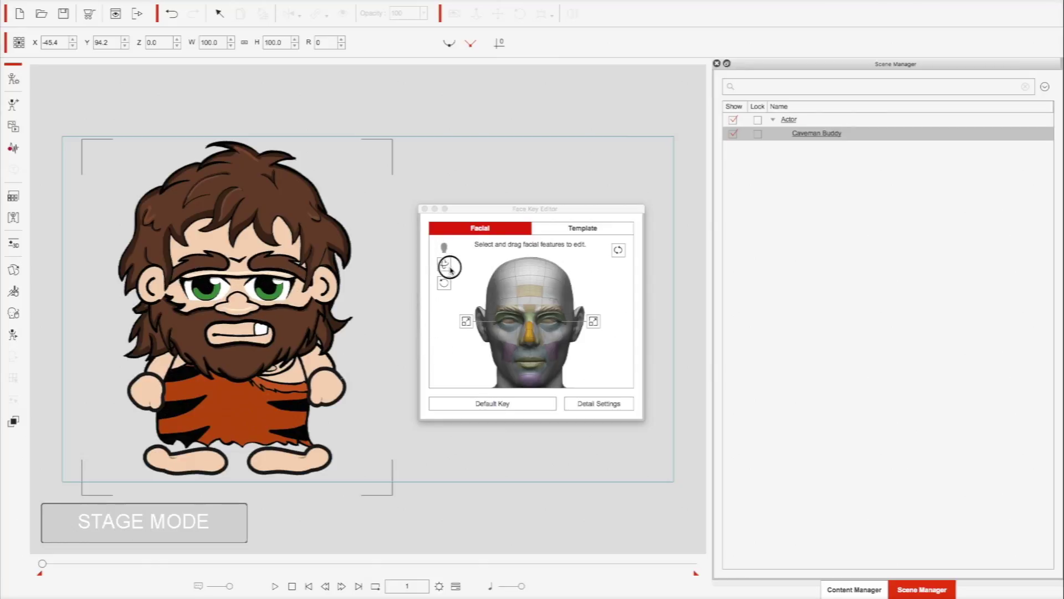
left_click(448, 266)
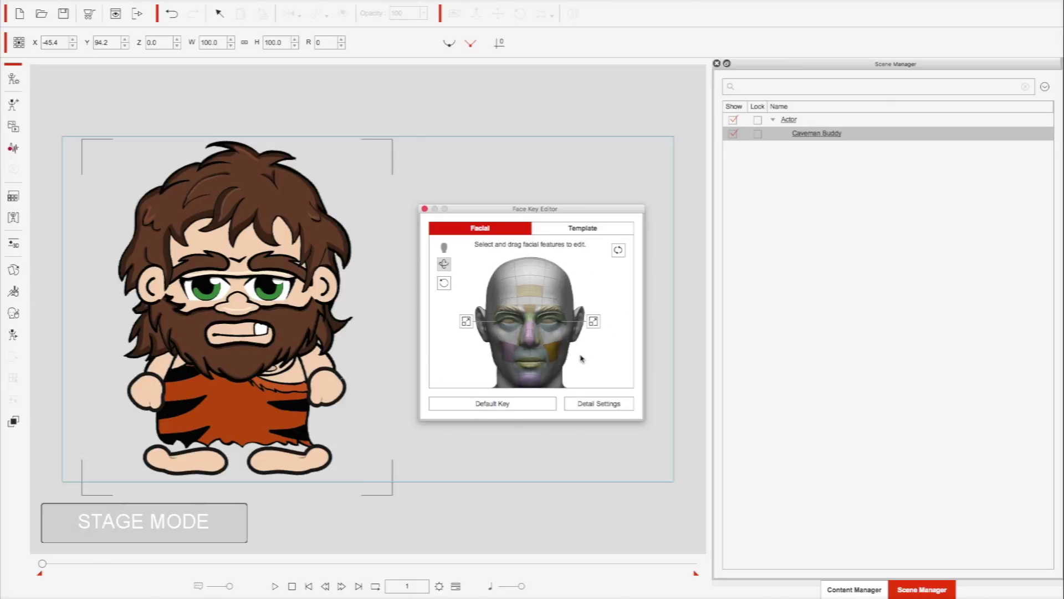
Step: Reshape the mouth corners using the cheek regions on each side of the face
left_click_drag(587, 364, 558, 354)
left_click(502, 353)
left_click(509, 350)
left_click(474, 355)
mouse_move(474, 354)
left_mouse_down()
mouse_move(459, 283)
mouse_move(460, 382)
mouse_move(449, 258)
mouse_move(453, 357)
left_mouse_up()
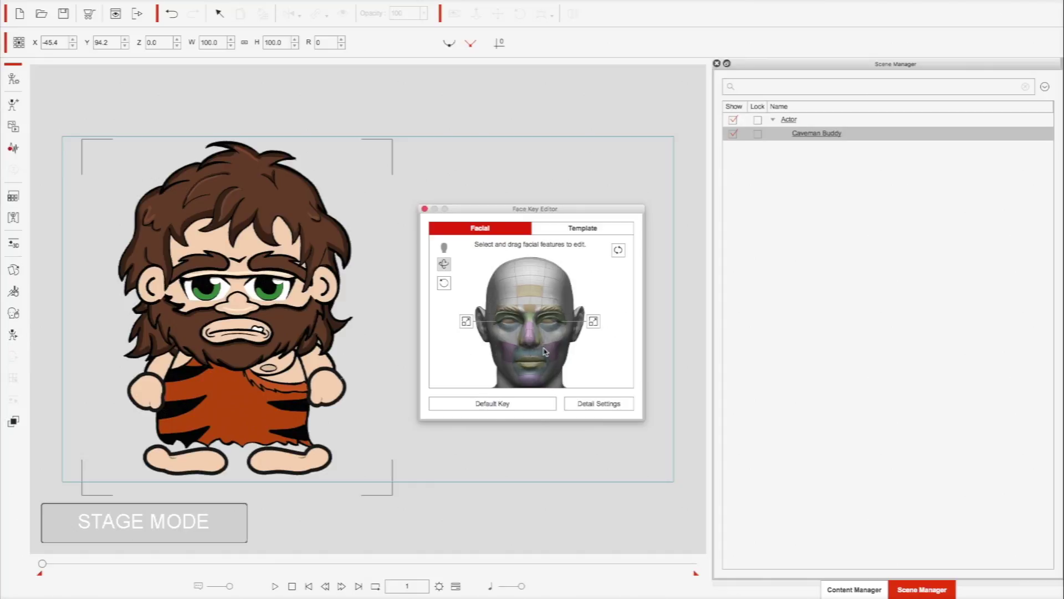
Step: Move the jaw with the chin region and open the mouth into a round shape
left_click(532, 385)
left_click_drag(526, 378, 442, 331)
left_click_drag(579, 372, 566, 404)
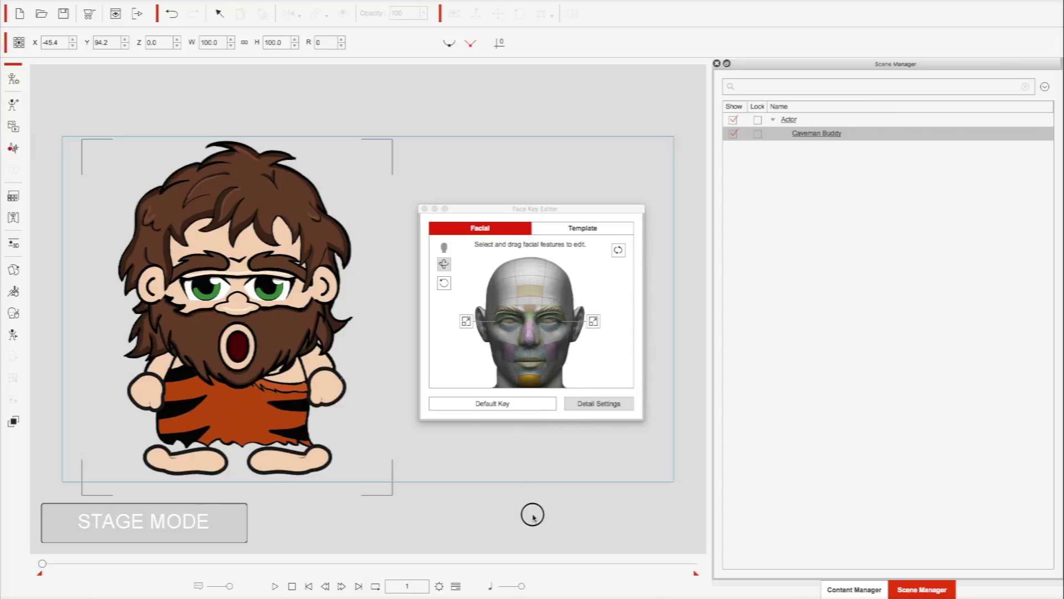
left_click_drag(525, 531, 501, 475)
left_click_drag(535, 481, 513, 402)
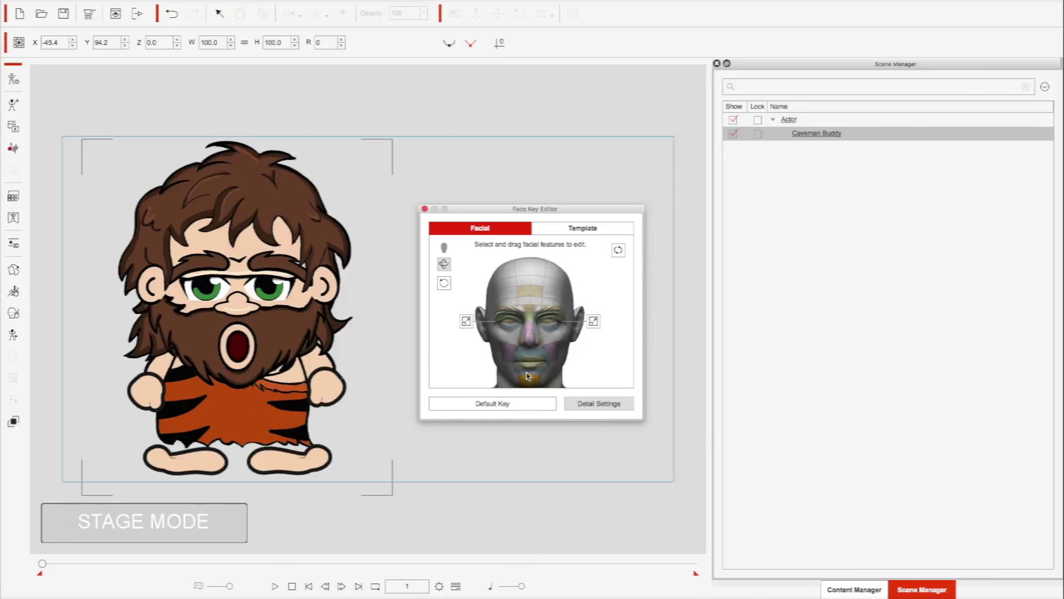
Step: Select the cheek, mouth and chin regions together and pose an open-mouthed smile and other mouth shapes
left_click(530, 379)
left_click_drag(484, 369, 557, 361)
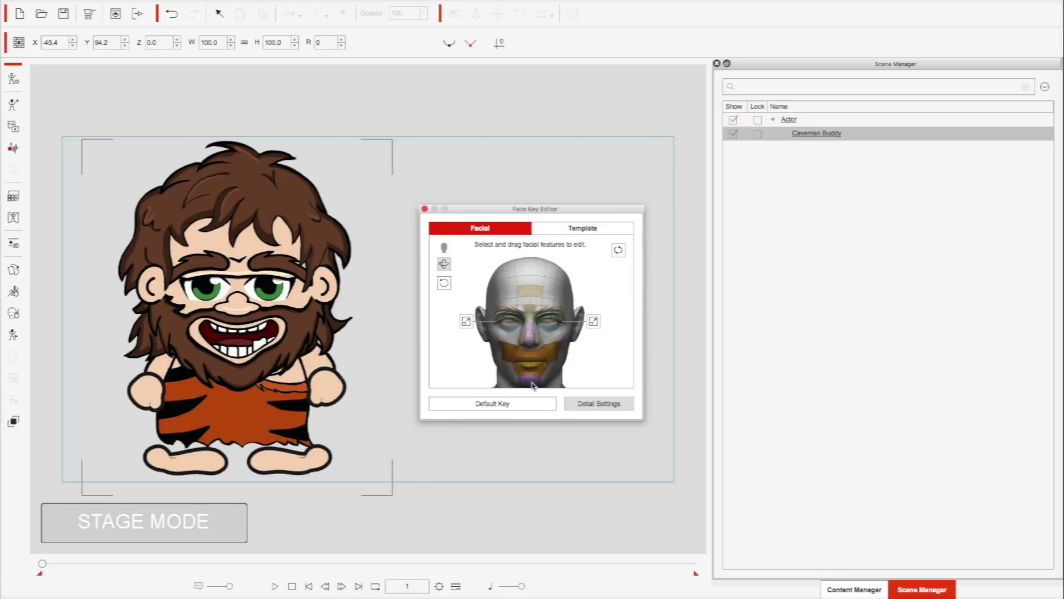
left_click_drag(468, 363, 566, 436)
left_click_drag(552, 383, 499, 272)
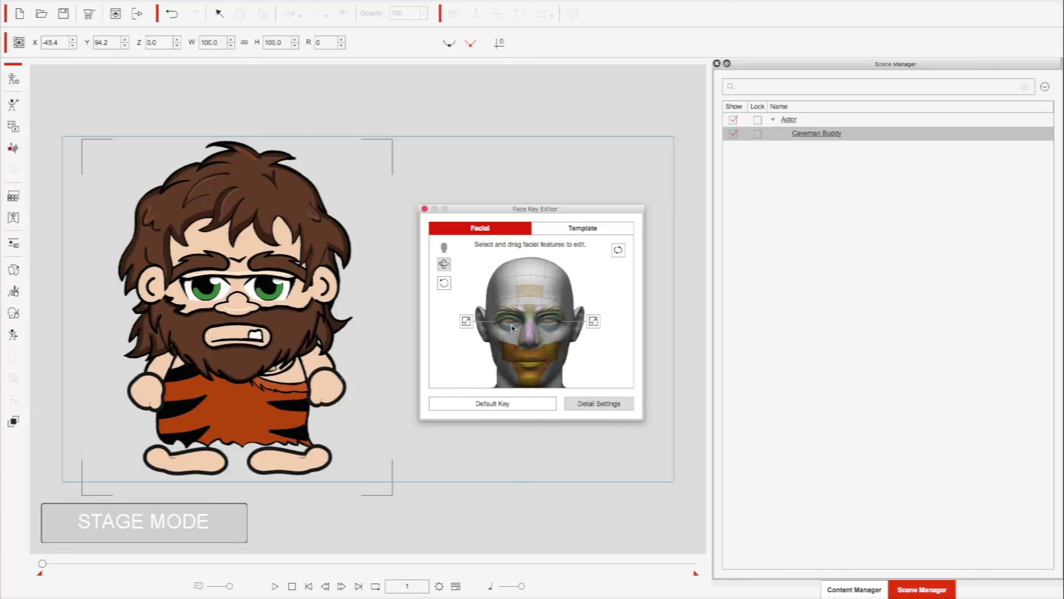
Step: Try the Brow Raise Inner Right setting in the Face Key Detail Settings, and restore the default key
left_click(591, 405)
left_click_drag(657, 208, 655, 208)
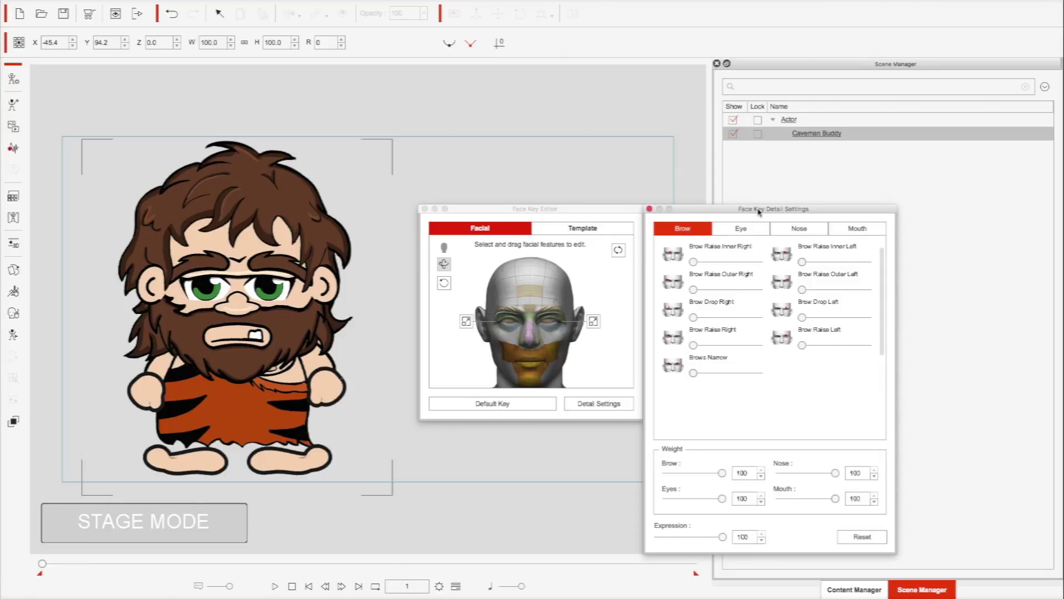
left_click(693, 262)
mouse_move(694, 263)
left_mouse_down()
mouse_move(742, 261)
mouse_move(683, 268)
mouse_move(745, 266)
mouse_move(677, 266)
left_mouse_up()
left_click(650, 209)
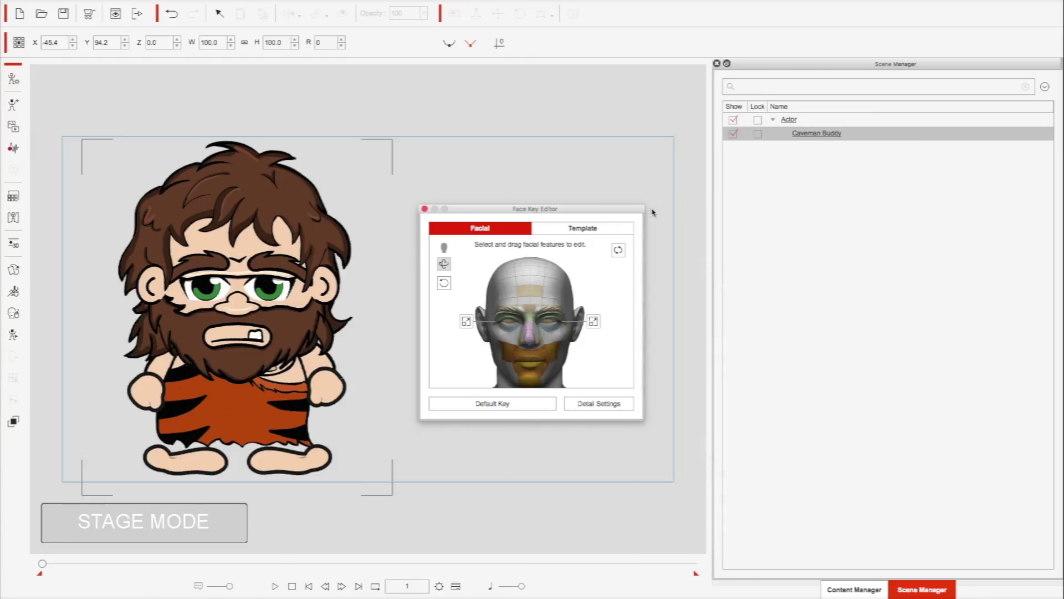
left_click(514, 409)
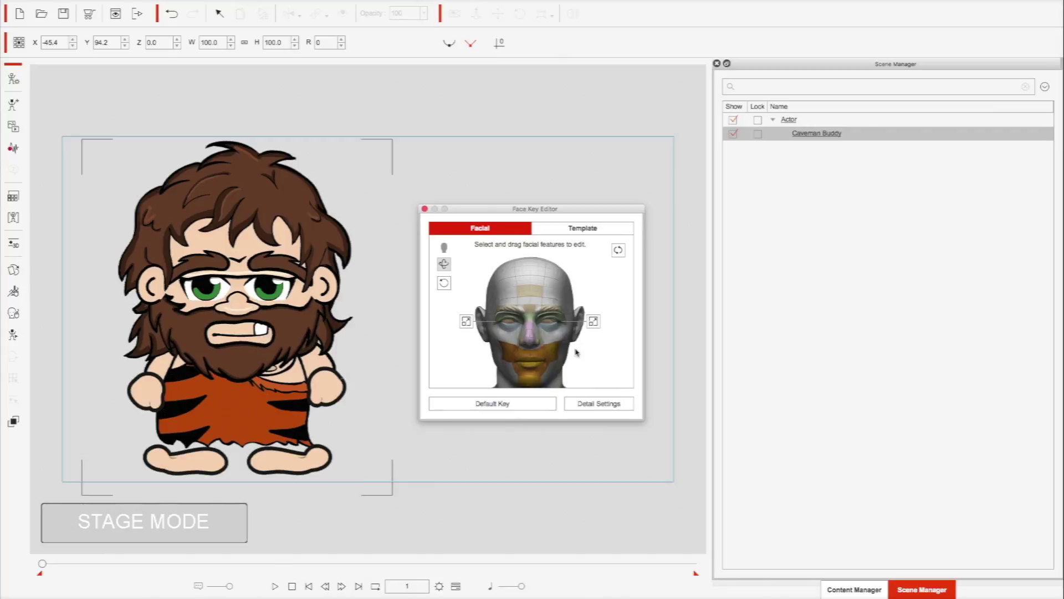
left_click(509, 349)
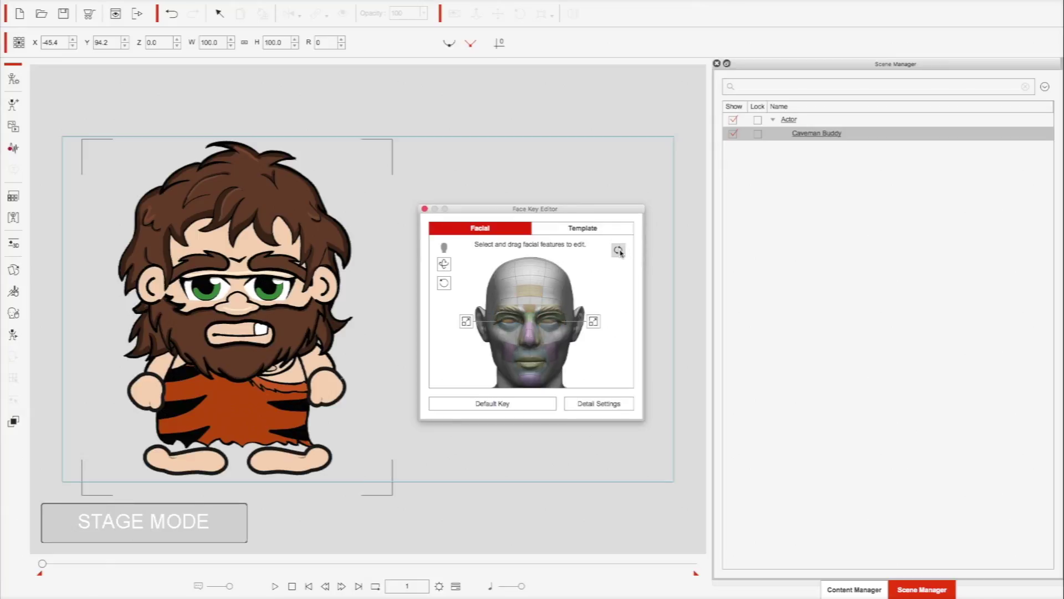
Step: Turn the head with Head 3D move, restore the default key and close the Face Key Editor
left_click(445, 265)
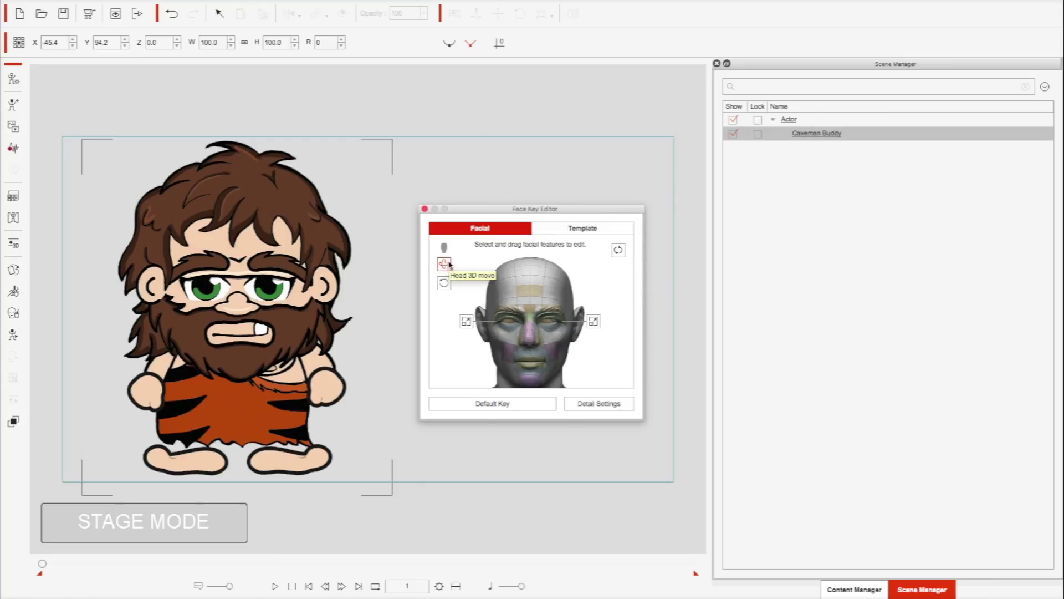
left_click_drag(410, 271, 397, 209)
left_click(482, 404)
left_click(425, 210)
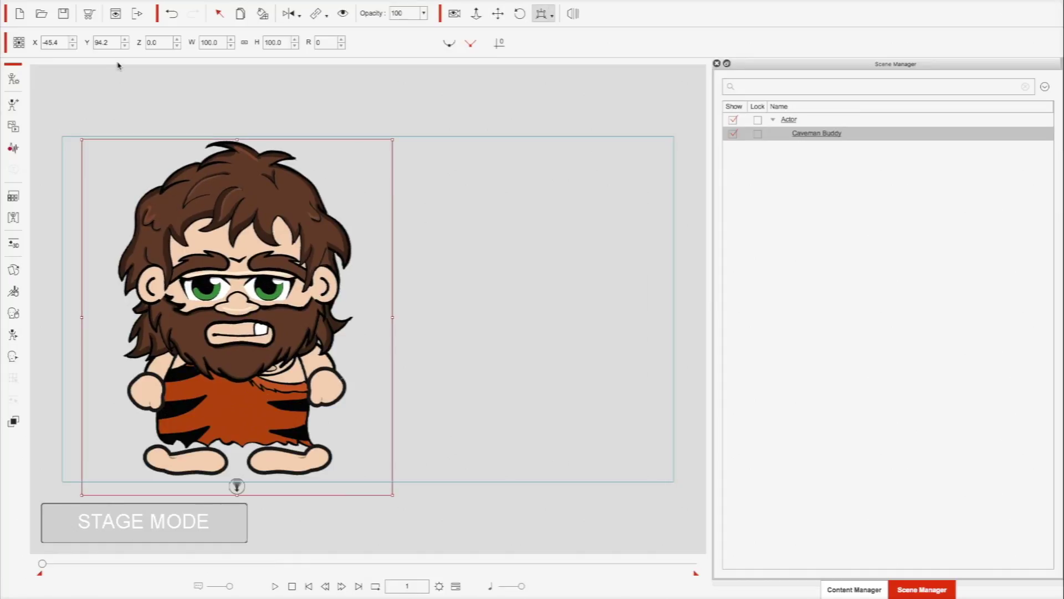
Step: Bring the caveman into Composer mode and fit the whole character in view
left_click(13, 79)
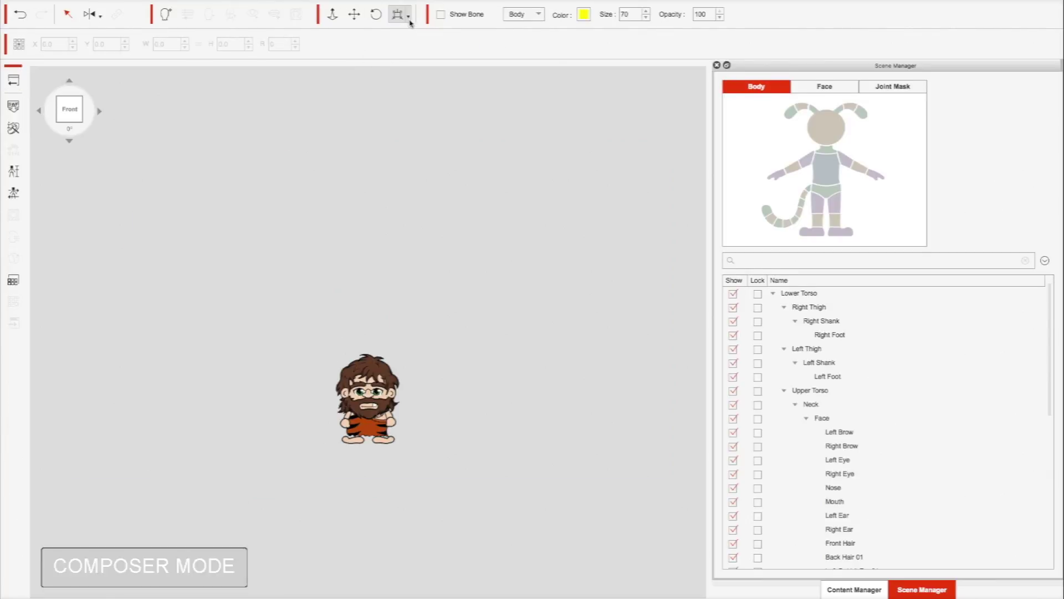
left_click(409, 19)
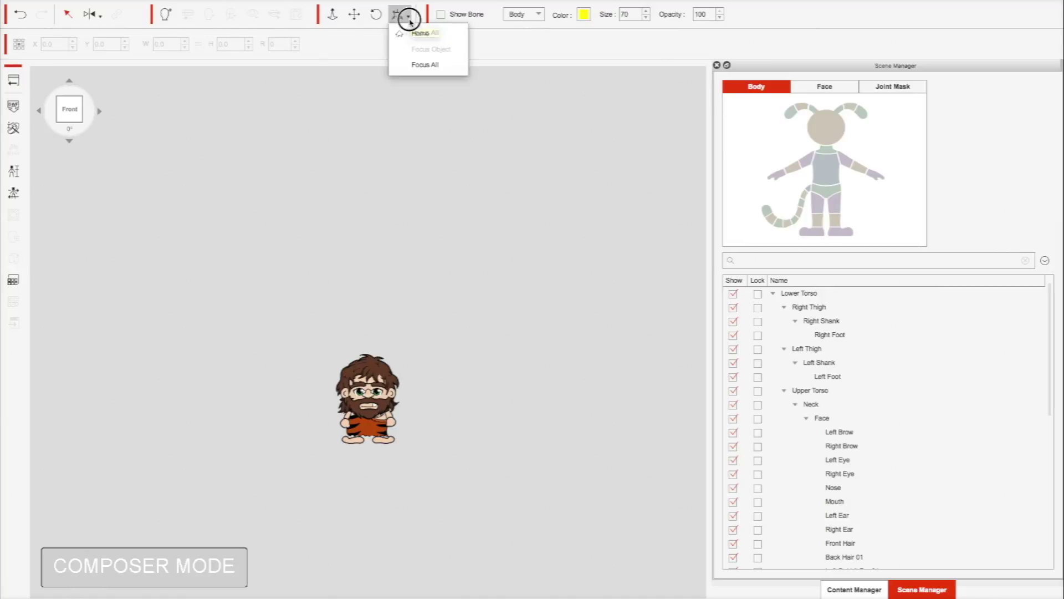
left_click(411, 68)
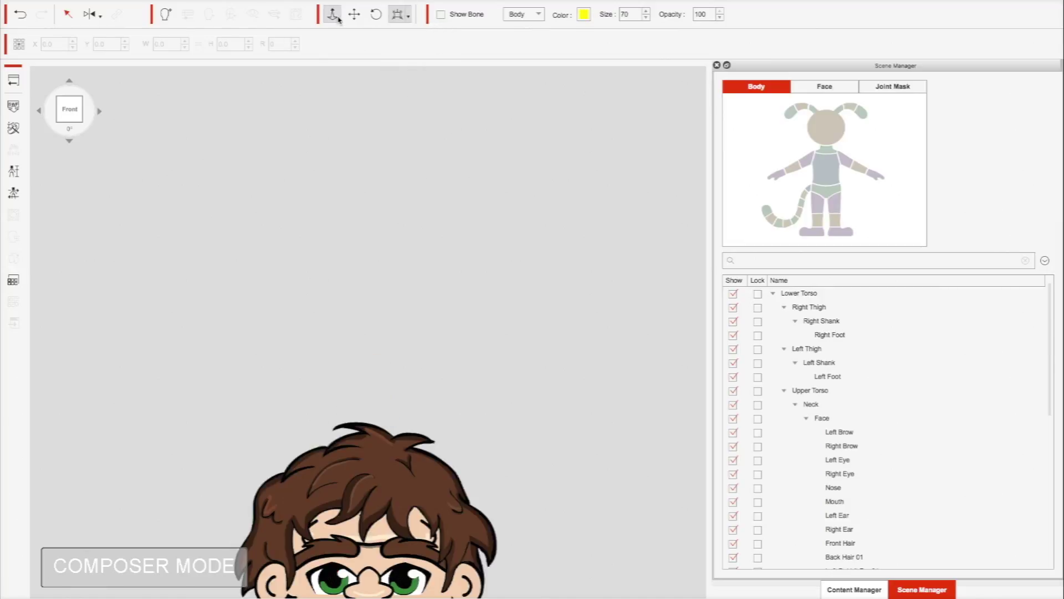
left_click(355, 18)
left_click_drag(383, 287, 368, 157)
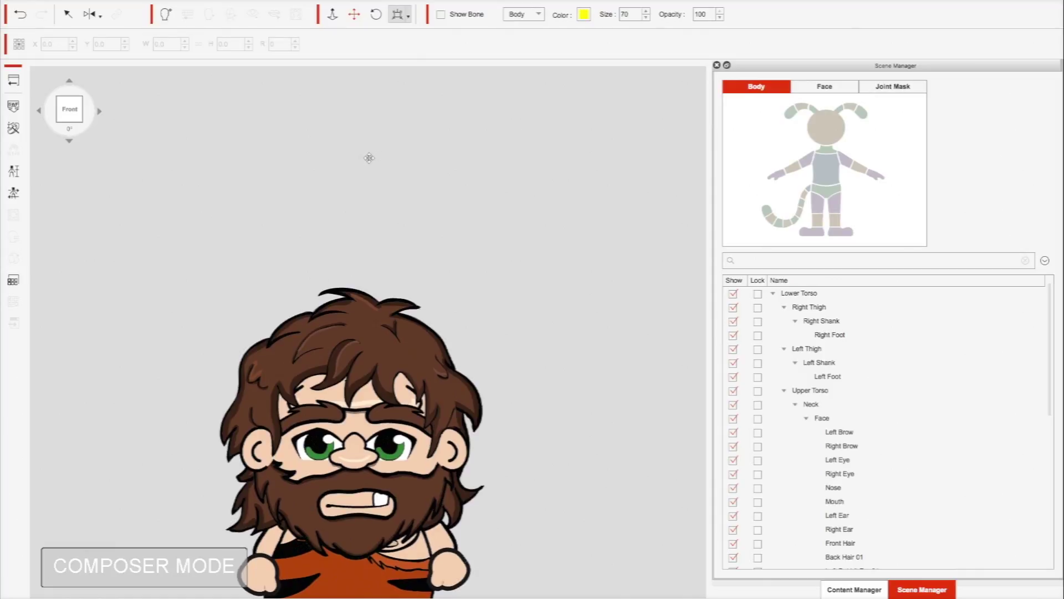
left_click_drag(442, 359, 448, 163)
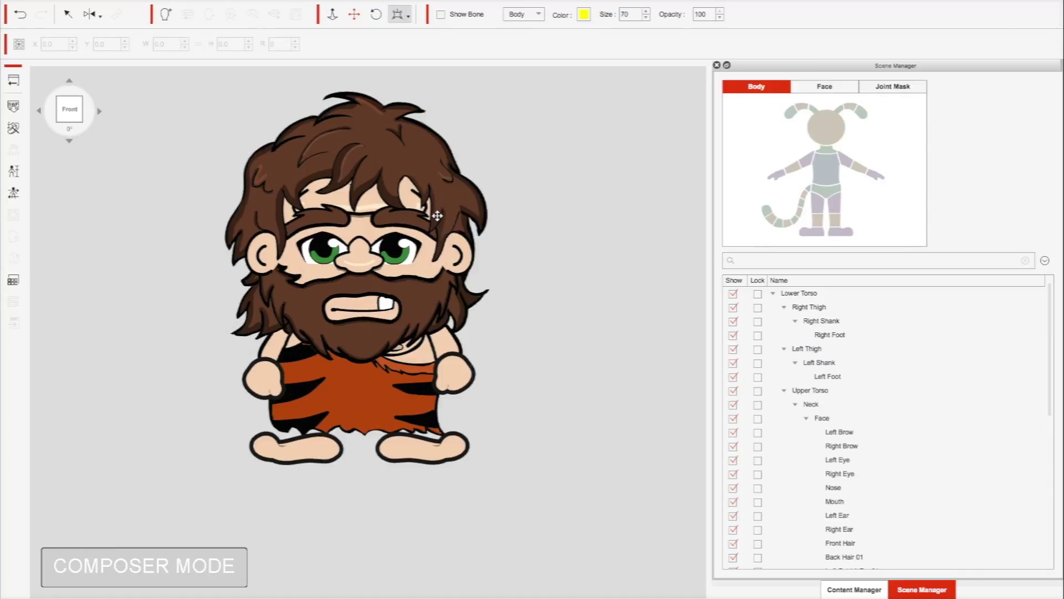
Step: Set the front hair's face depth to 9 and run the face preview
left_click(440, 167)
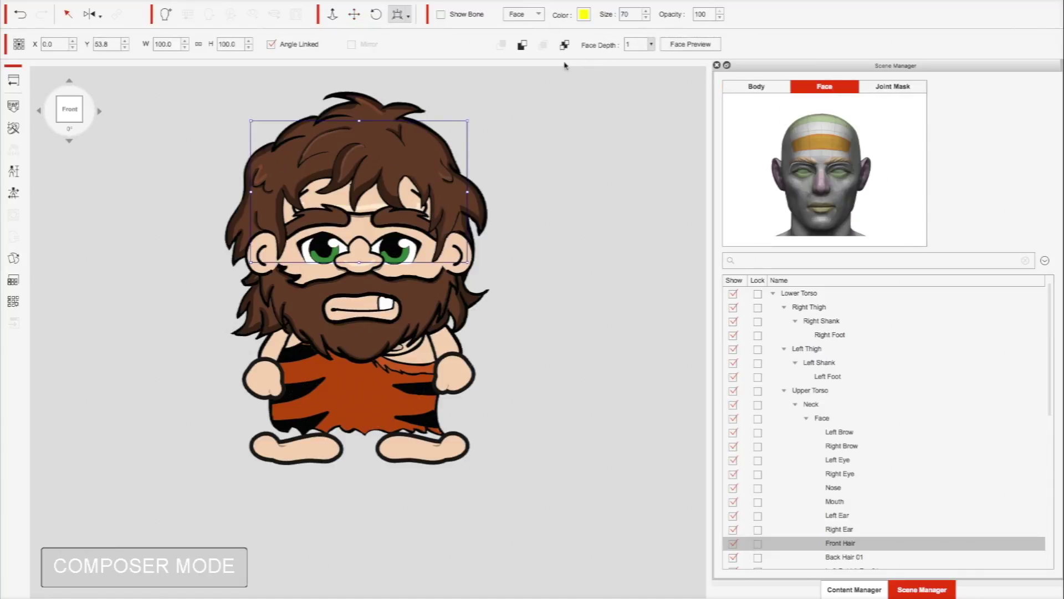
left_click(652, 44)
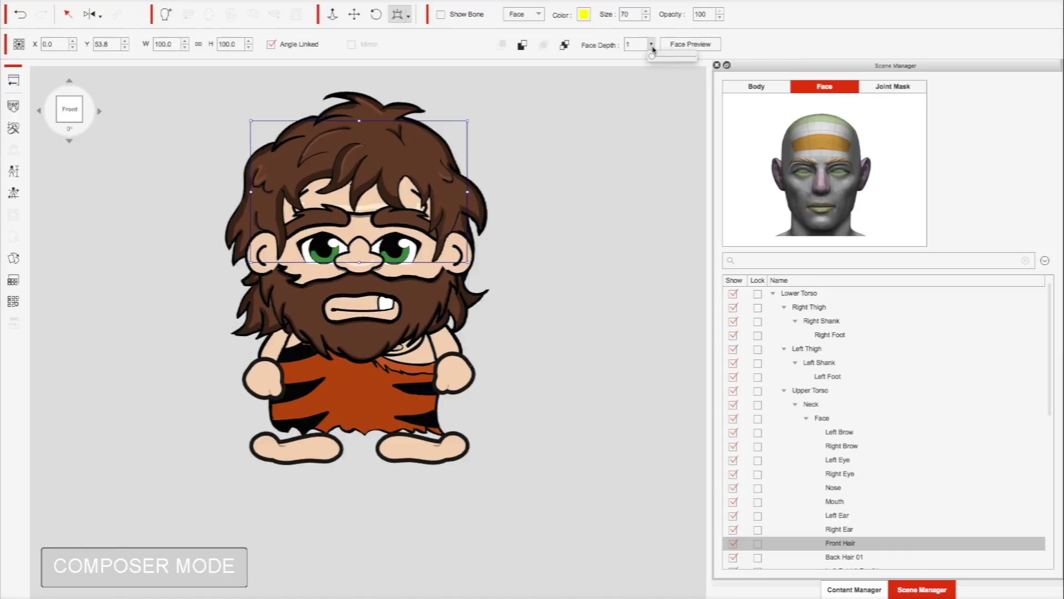
left_click_drag(652, 57, 701, 56)
left_click(703, 45)
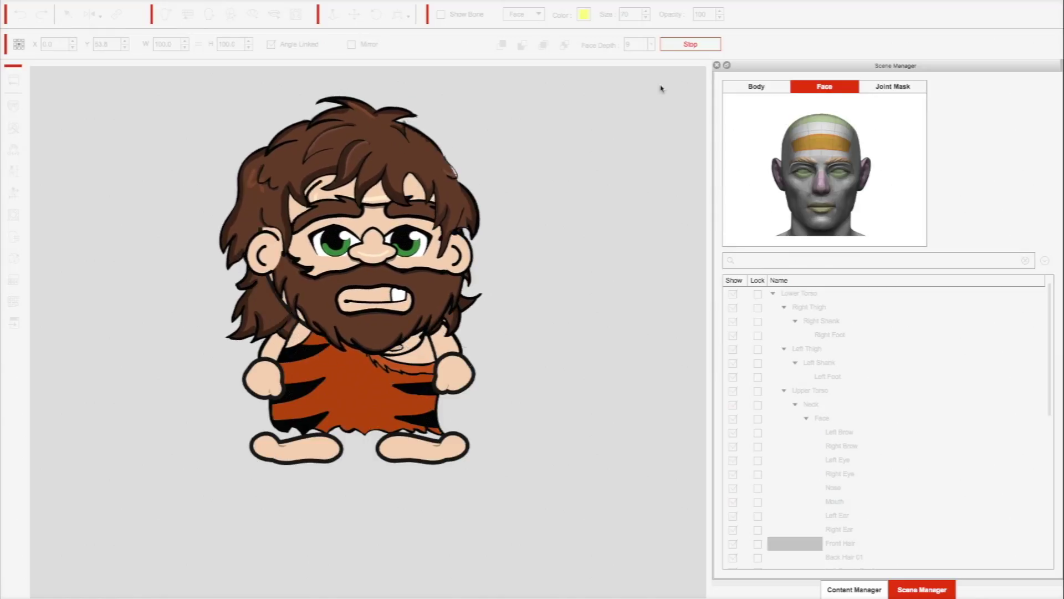
left_click(686, 44)
Step: Set the front hair's face depth to 5 and run the face preview
left_click(651, 47)
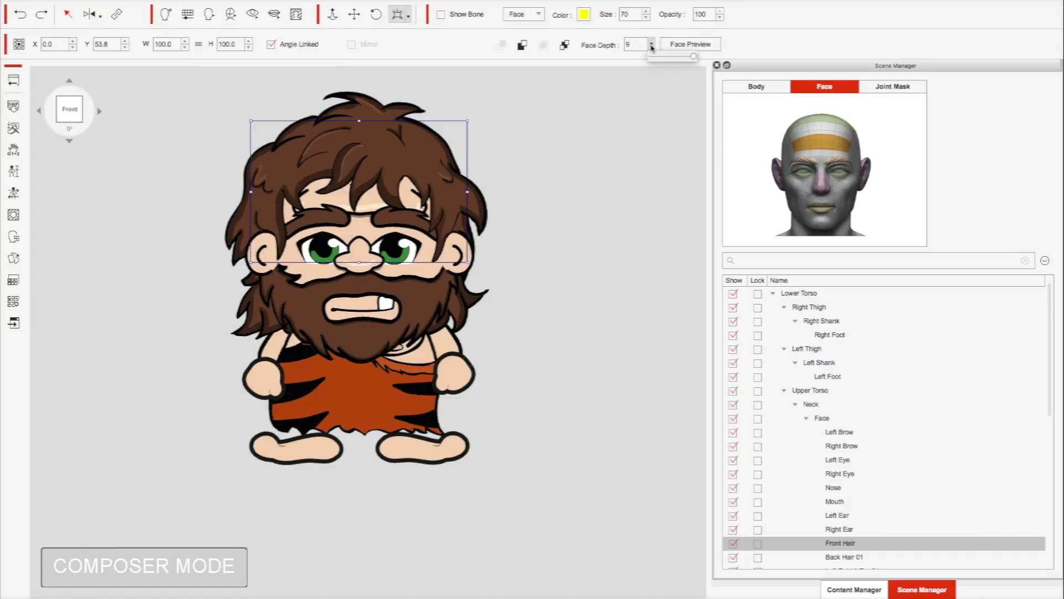
left_click_drag(695, 60, 674, 63)
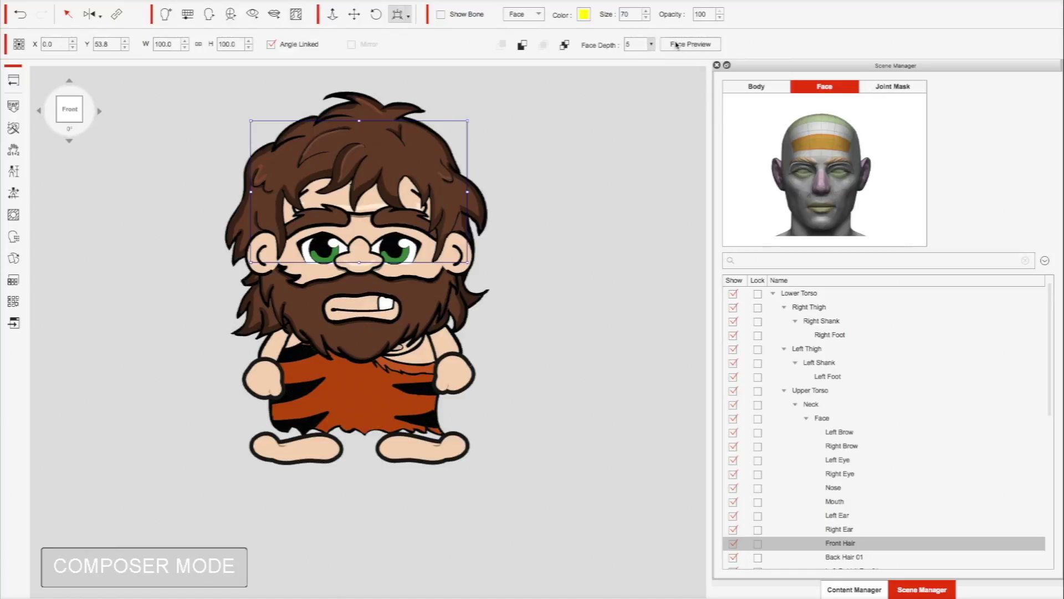
left_click(690, 45)
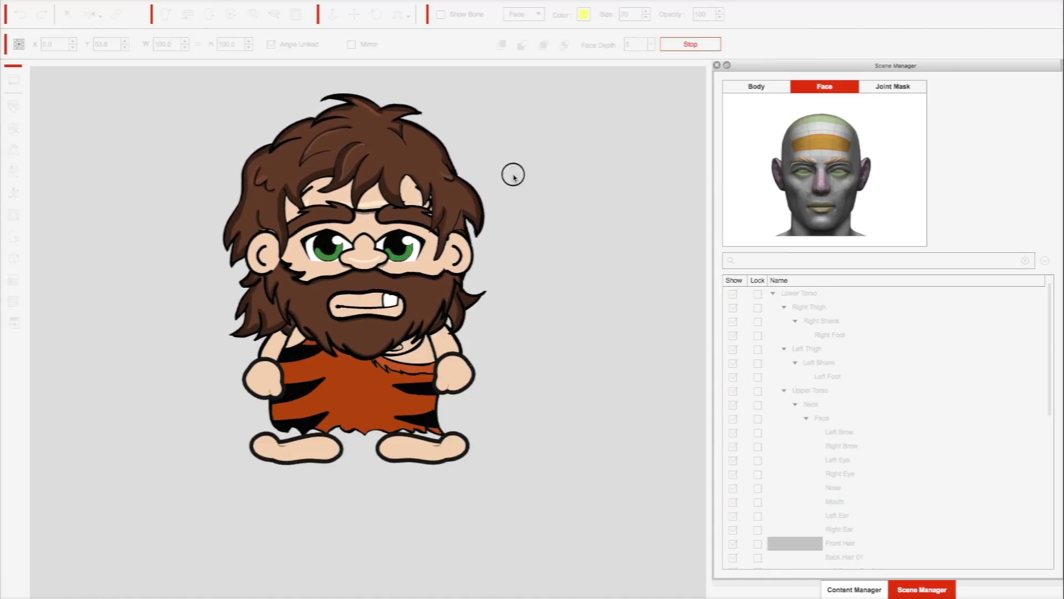
left_click(688, 45)
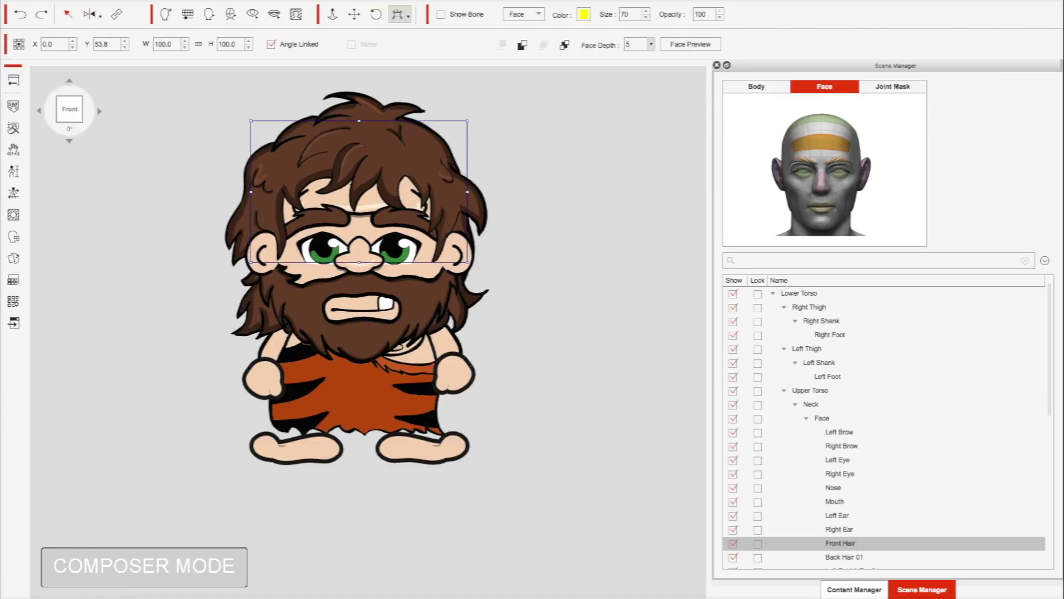
Step: Return to Stage mode, reopen the Face Key Editor for the caveman, and tilt the head up and down with Head 3D move
left_click(16, 85)
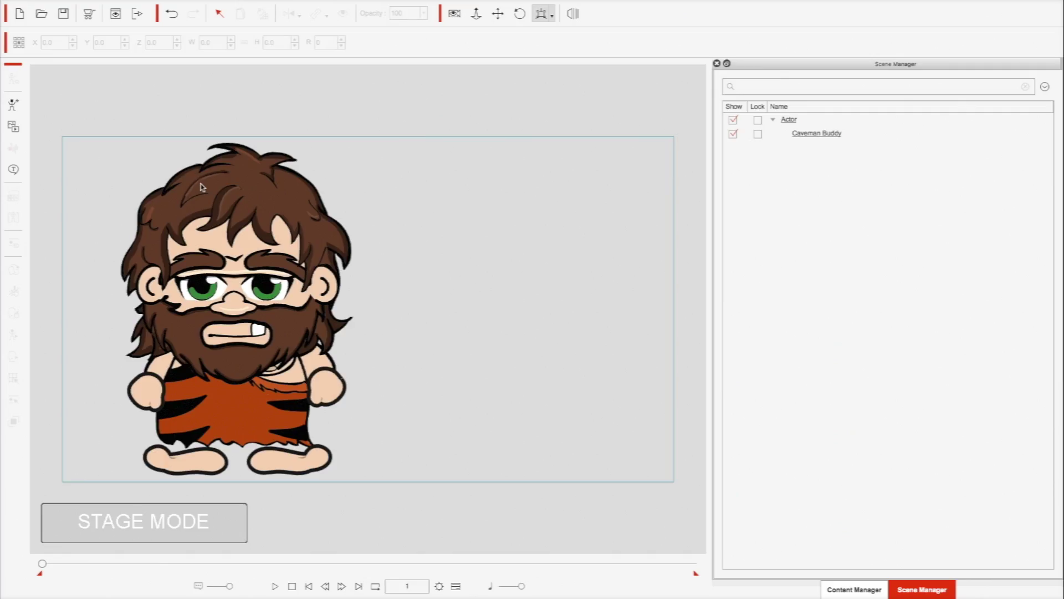
left_click(214, 237)
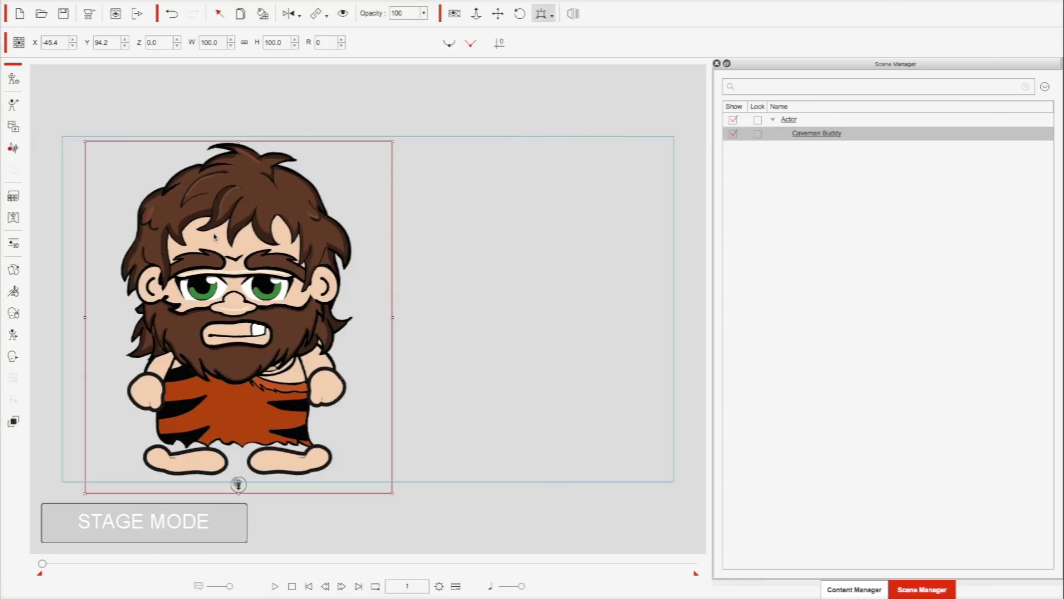
key("j")
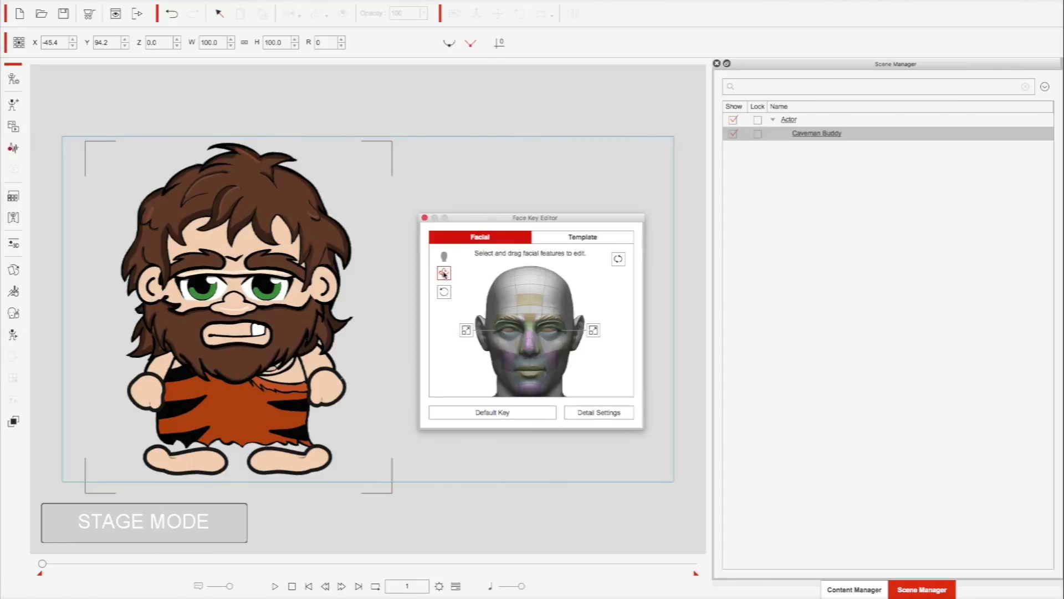
left_click_drag(478, 283, 502, 238)
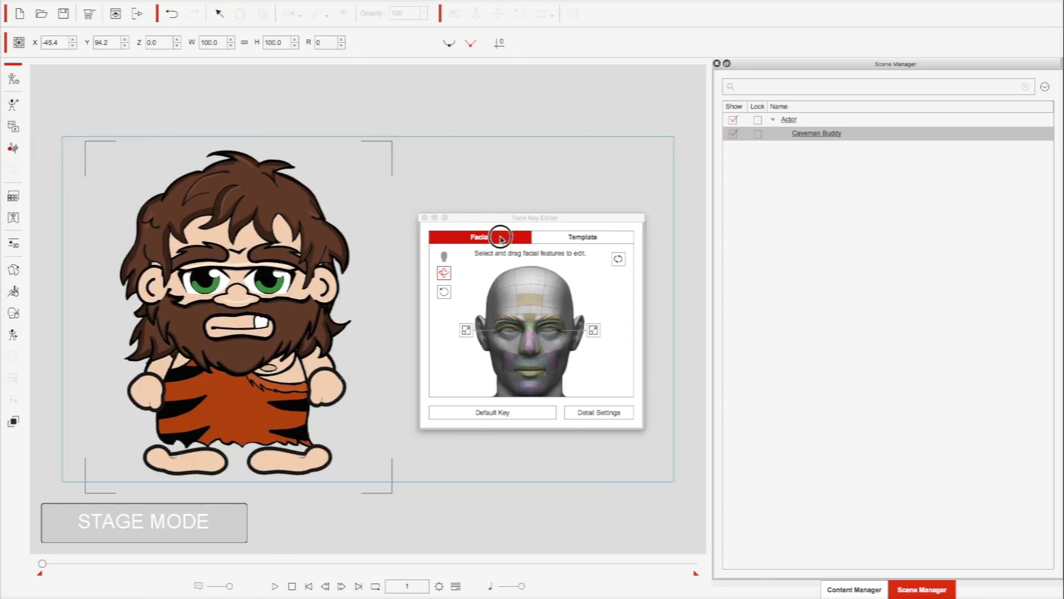
left_click_drag(501, 238, 495, 398)
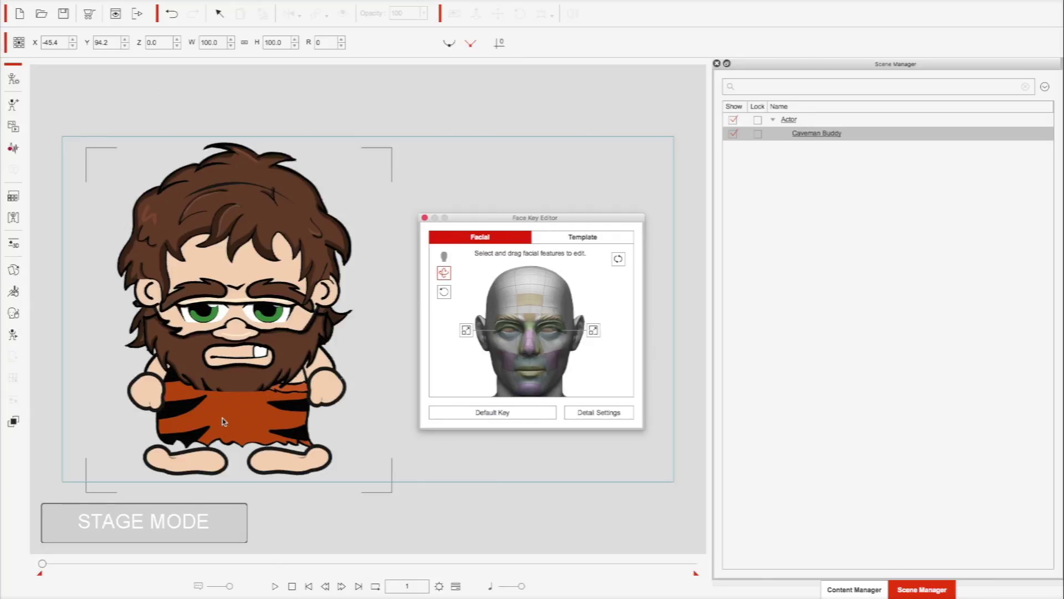
Step: Close the Face Key Editor and, in Runtime Composer with bones hidden, extend the caveman's neck joint mask downward past the beard
left_click(425, 218)
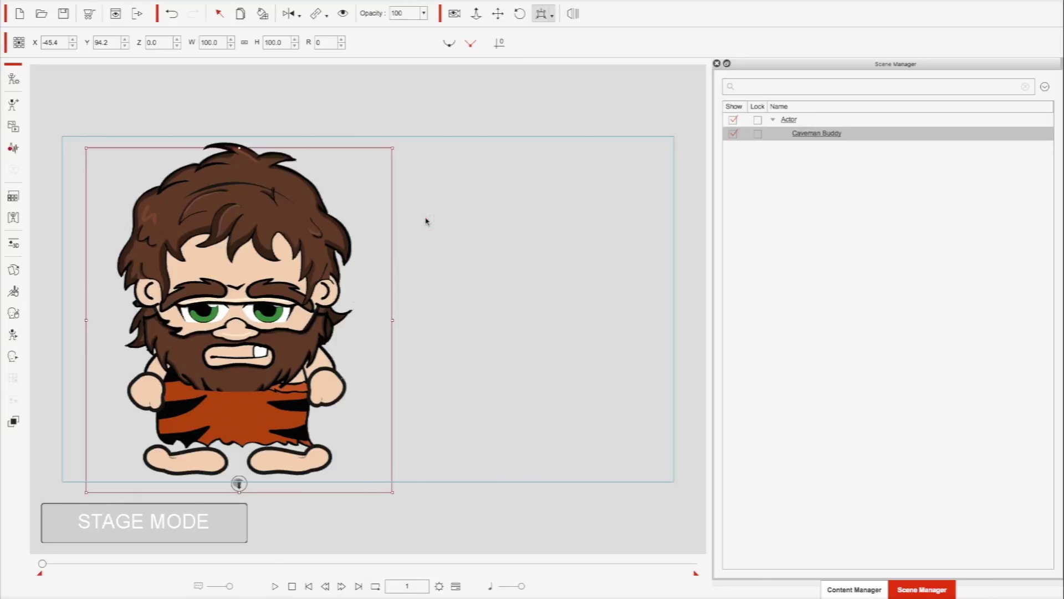
left_click(14, 218)
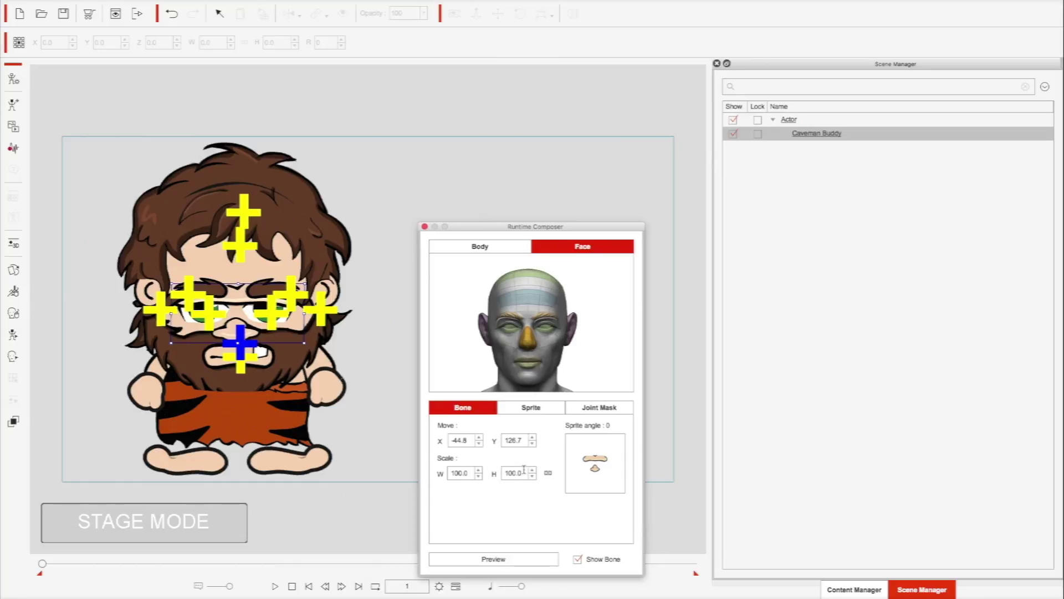
left_click(578, 560)
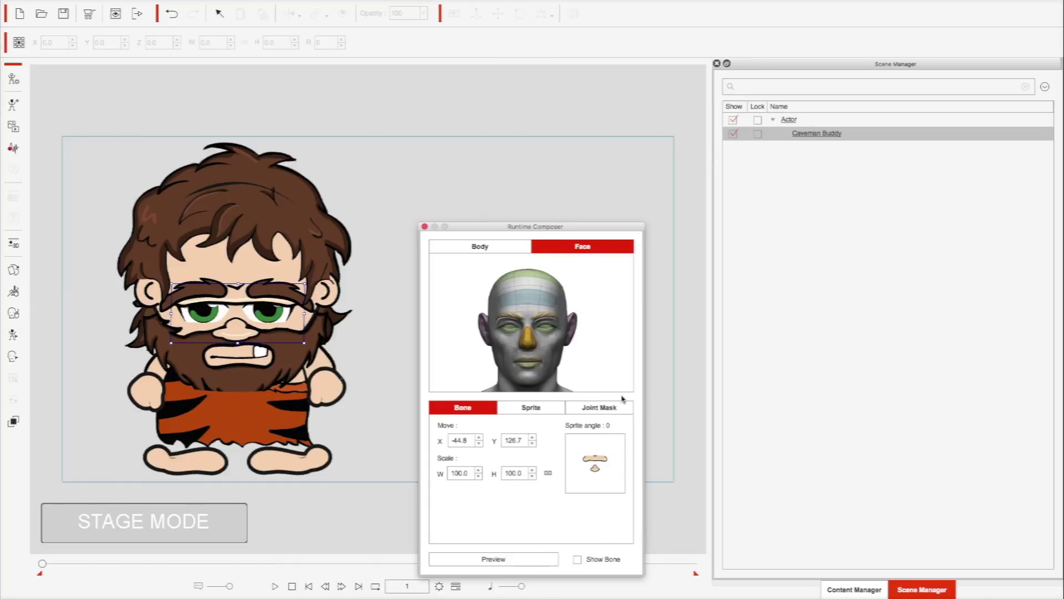
left_click(483, 250)
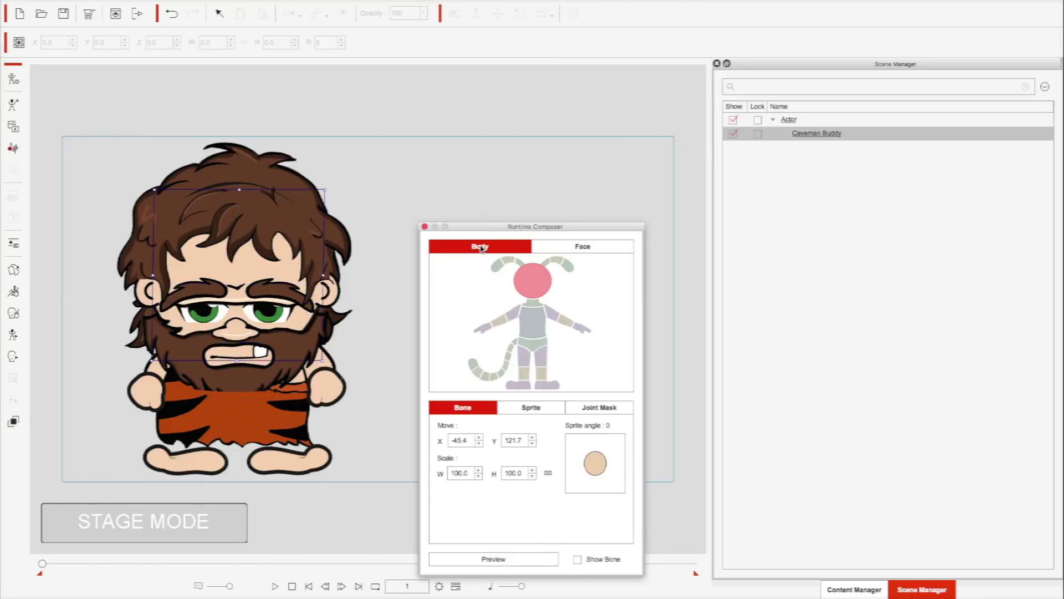
left_click(602, 409)
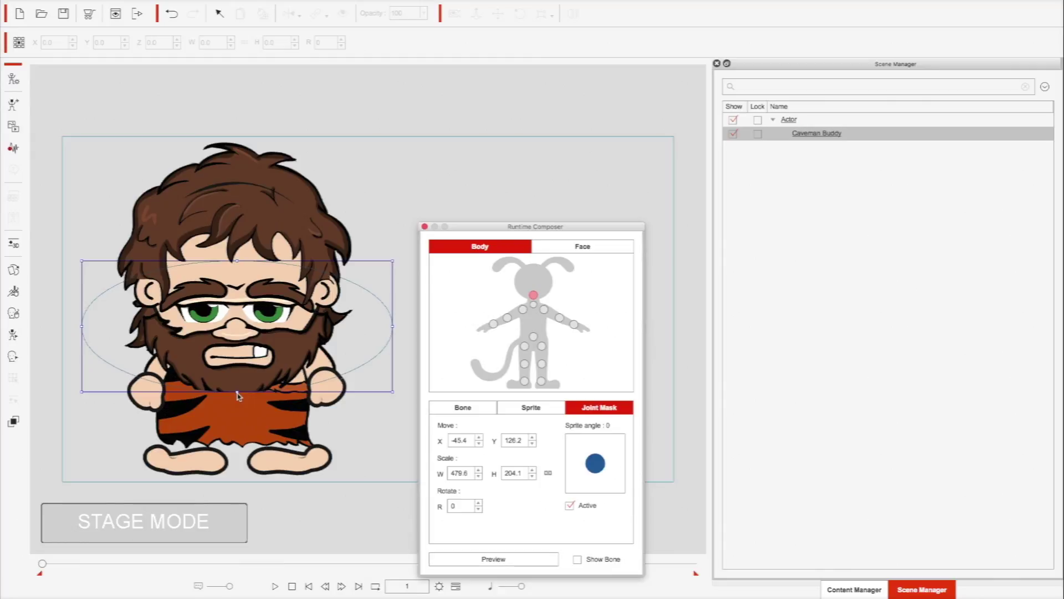
left_click_drag(238, 395, 237, 422)
left_click(424, 227)
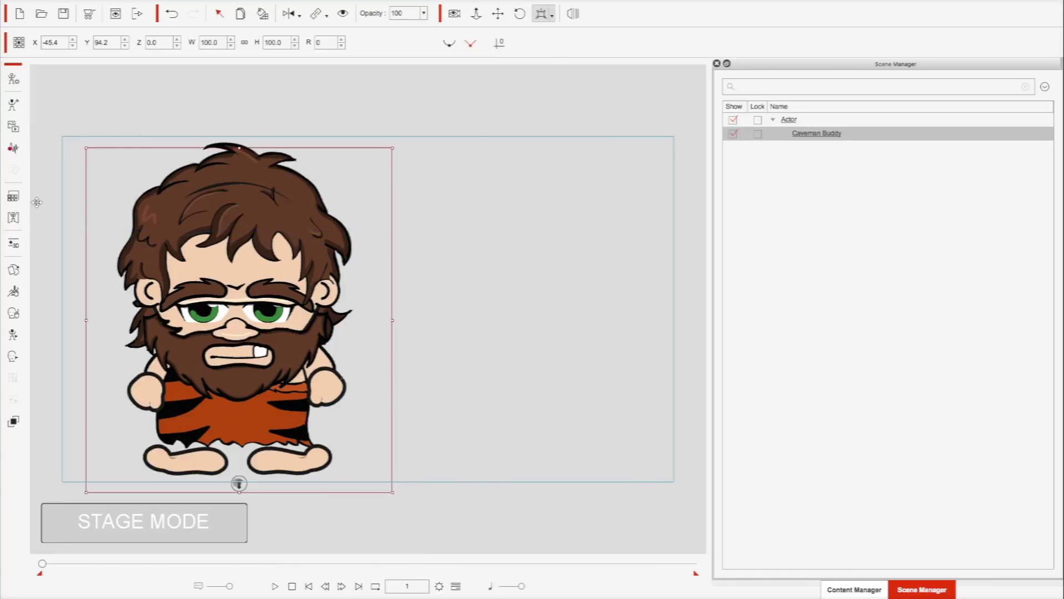
Step: Reopen the Face Key Editor, move the caveman's head with Head 3D move, and reset it to the default key
left_click(15, 270)
left_click_drag(444, 376, 428, 344)
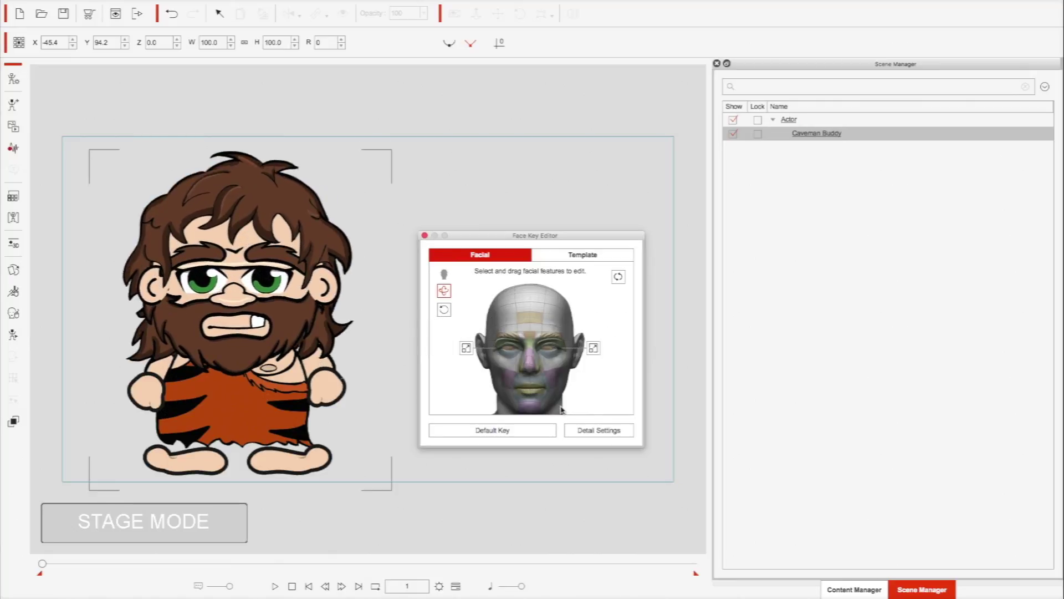
left_click(514, 434)
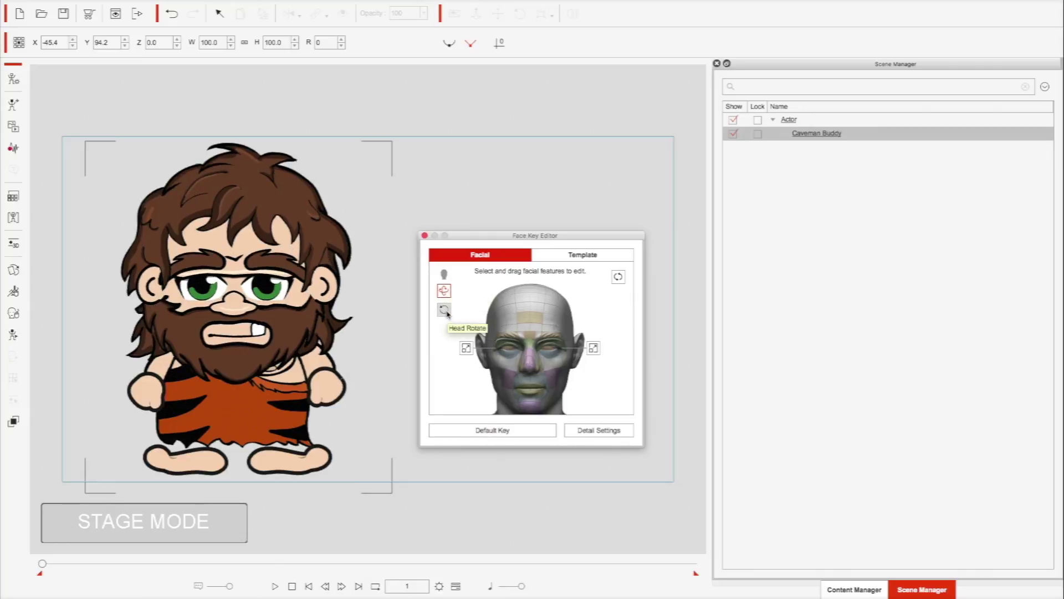
Step: Switch from Head 3D move to Head Rotate and test rotating the caveman's head back and forth
left_click(446, 311)
left_click_drag(480, 293, 682, 394)
left_click_drag(748, 424, 480, 257)
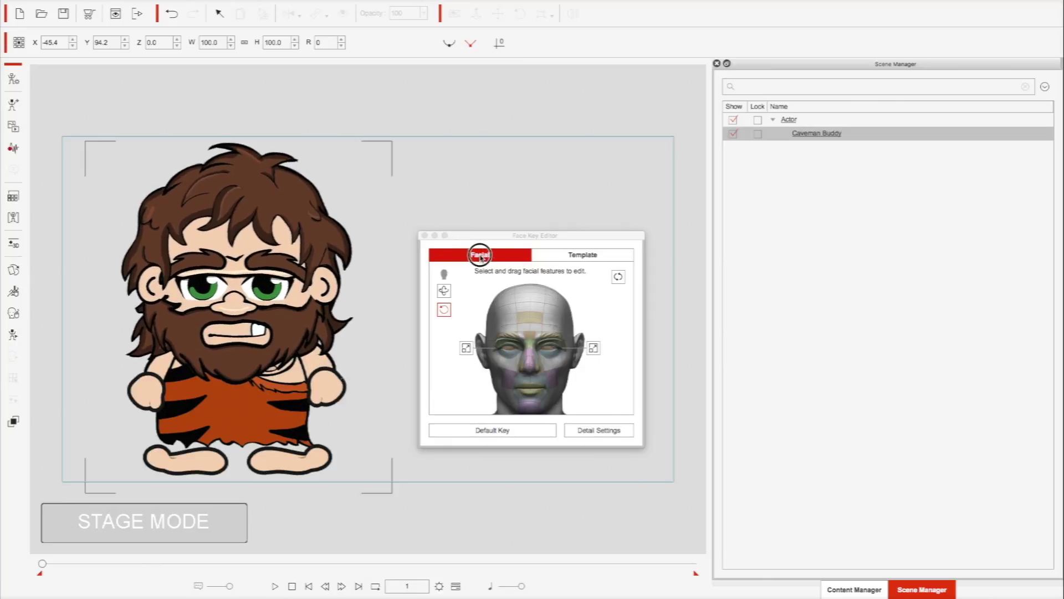
left_click(480, 259)
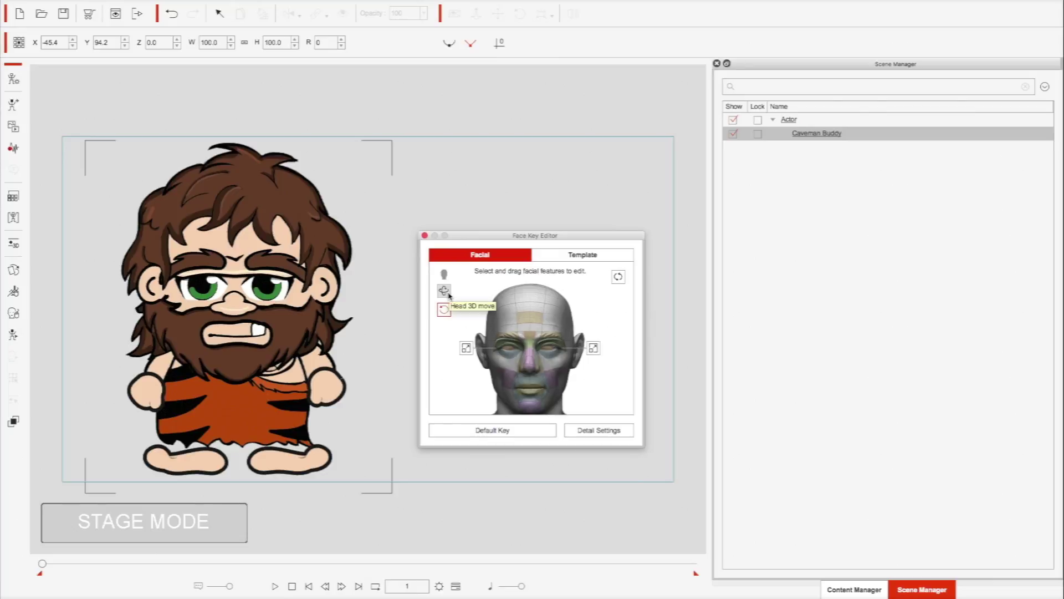
Step: Activate Head 3D move together with Head Rotate and test turning and tilting the caveman's head
left_click(444, 292)
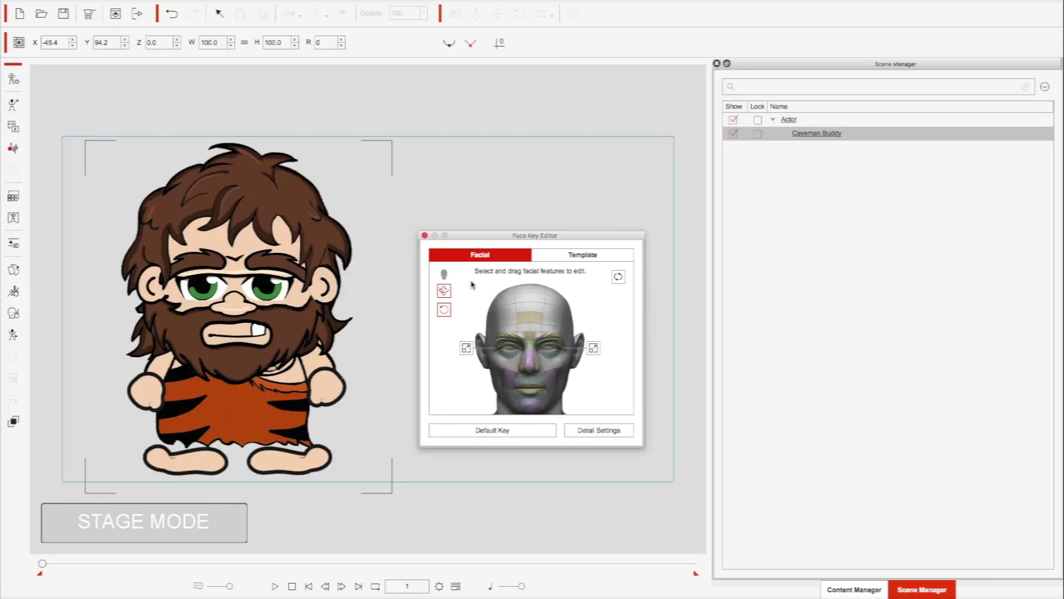
left_click_drag(472, 298, 460, 332)
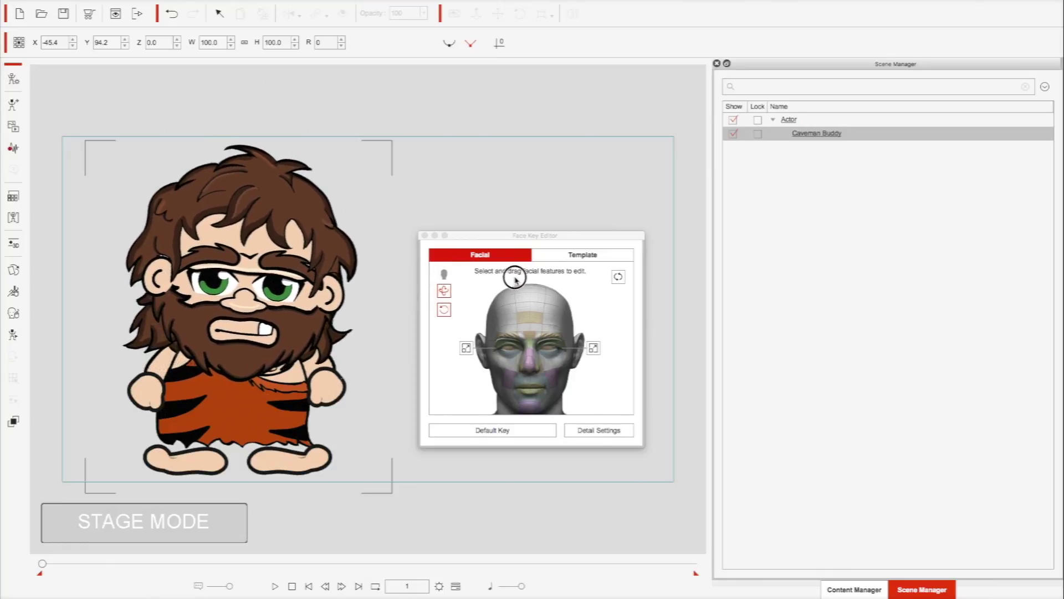
left_click(484, 286)
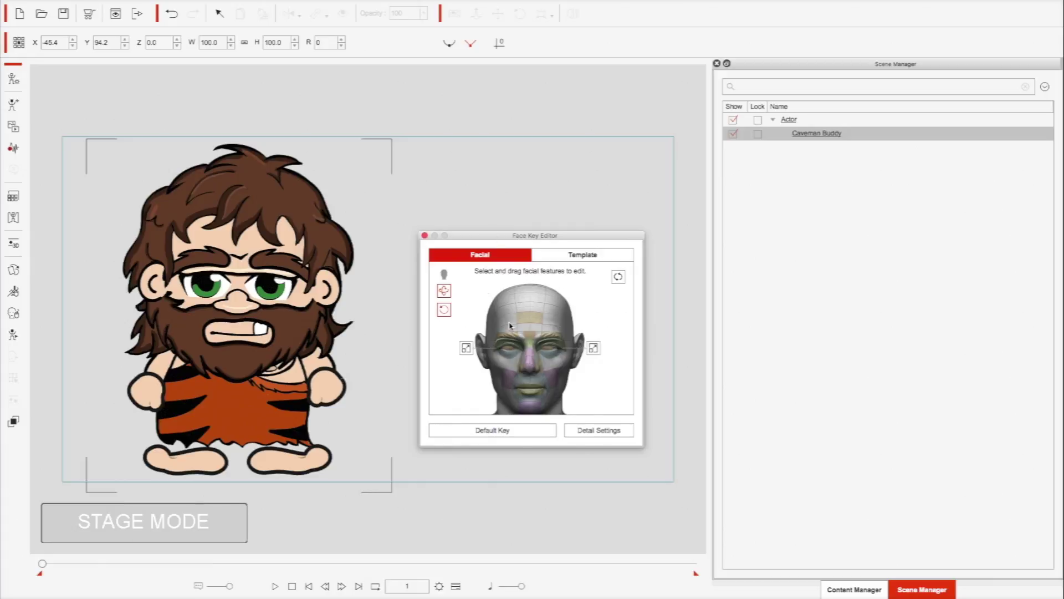
Step: Add both eyes and the mouth area to the active head controls, move them together, then restore the default key and clear the selection
left_click(509, 348)
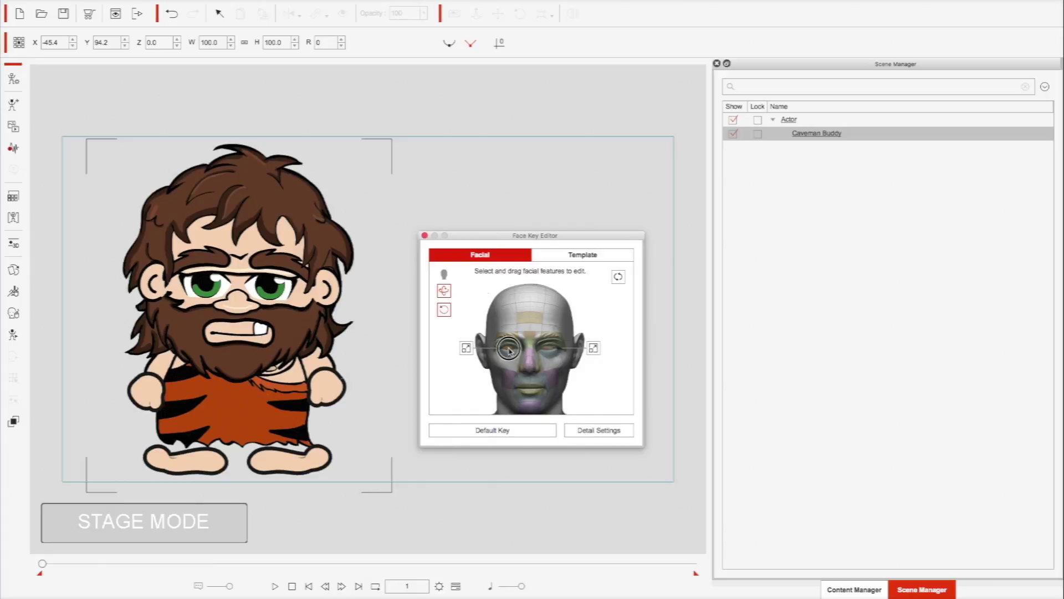
left_click(552, 350)
left_click(537, 323)
left_click_drag(537, 323, 592, 334)
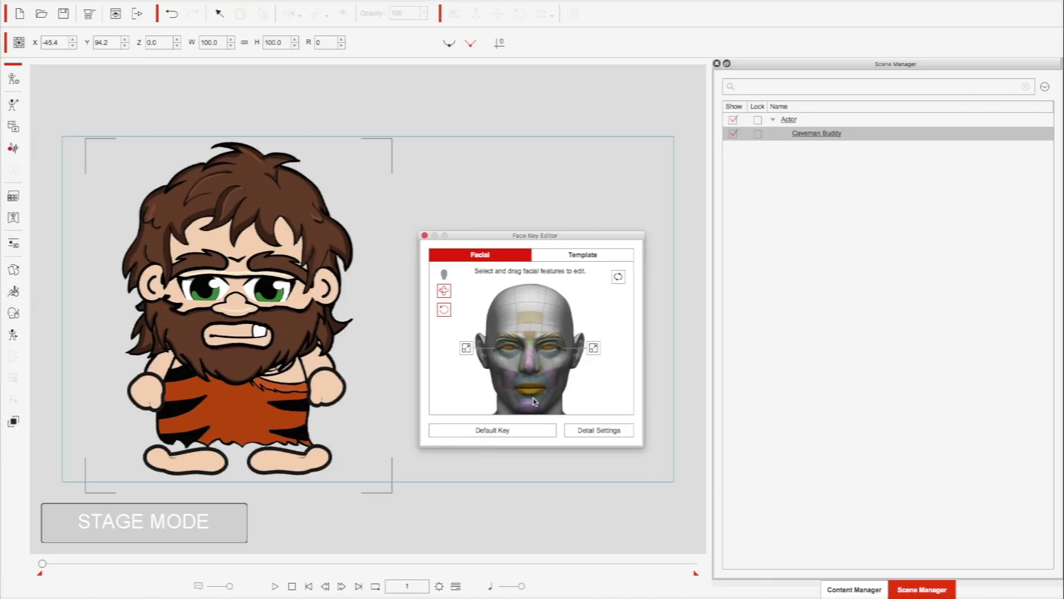
mouse_move(602, 371)
left_mouse_down()
mouse_move(524, 410)
mouse_move(487, 398)
mouse_move(510, 342)
mouse_move(620, 351)
mouse_move(615, 383)
mouse_move(587, 387)
mouse_move(622, 381)
mouse_move(668, 340)
mouse_move(670, 318)
mouse_move(582, 373)
left_mouse_up()
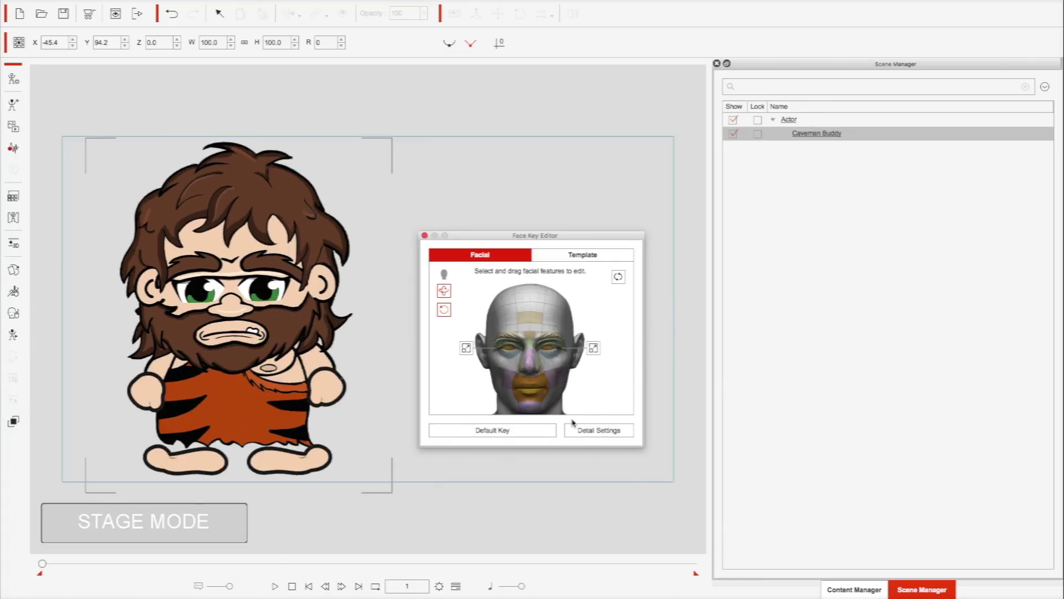
left_click(487, 431)
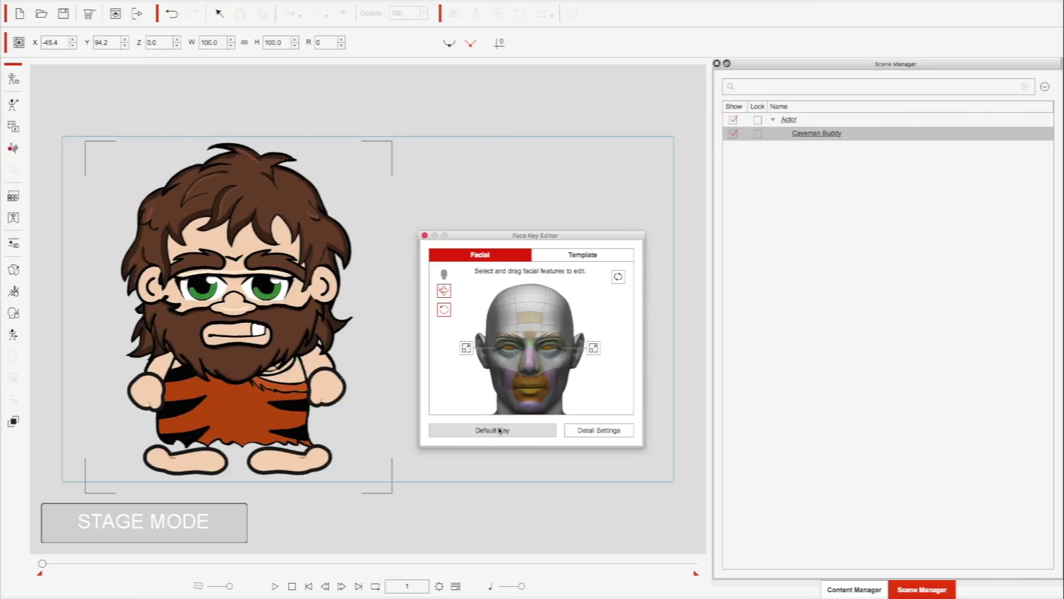
left_click(618, 278)
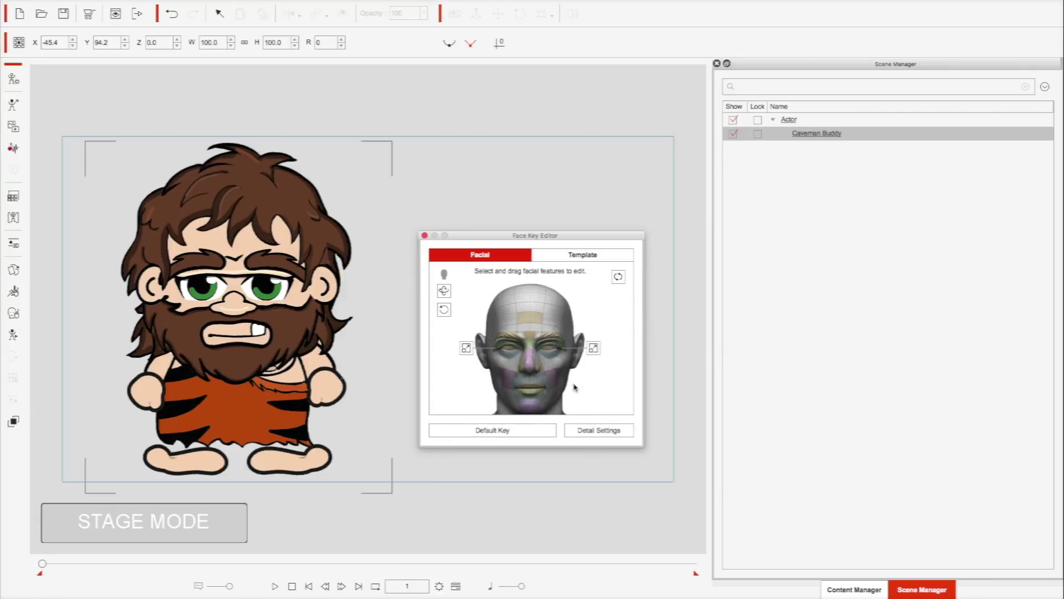
Step: Open the Face Key detail settings, try lowering Brows Narrow, Brow Raise Right and Brow Drop Right below their minimum, and close the settings
left_click(598, 431)
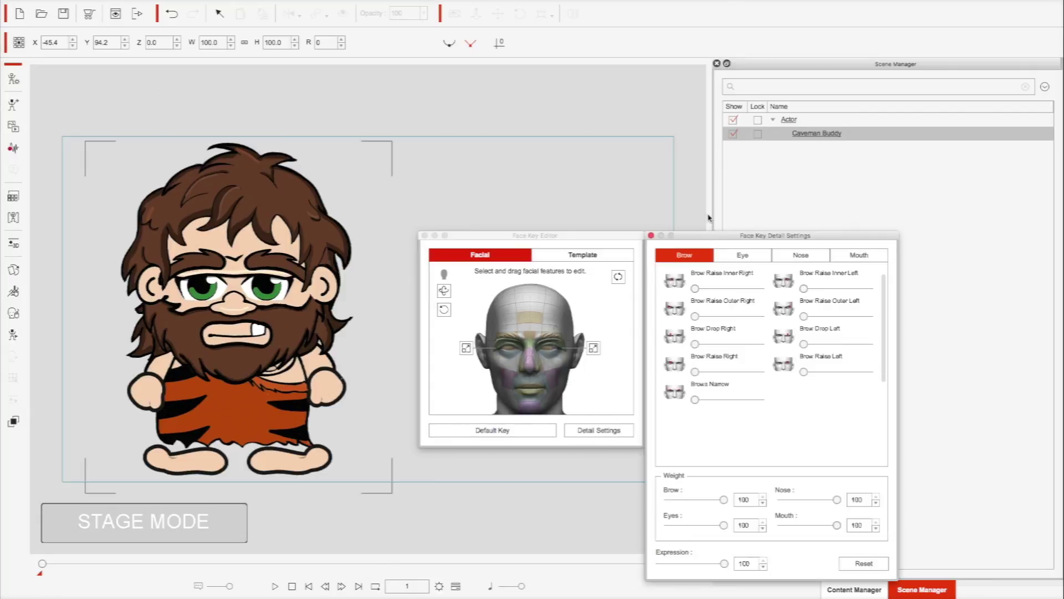
left_click_drag(593, 240, 550, 165)
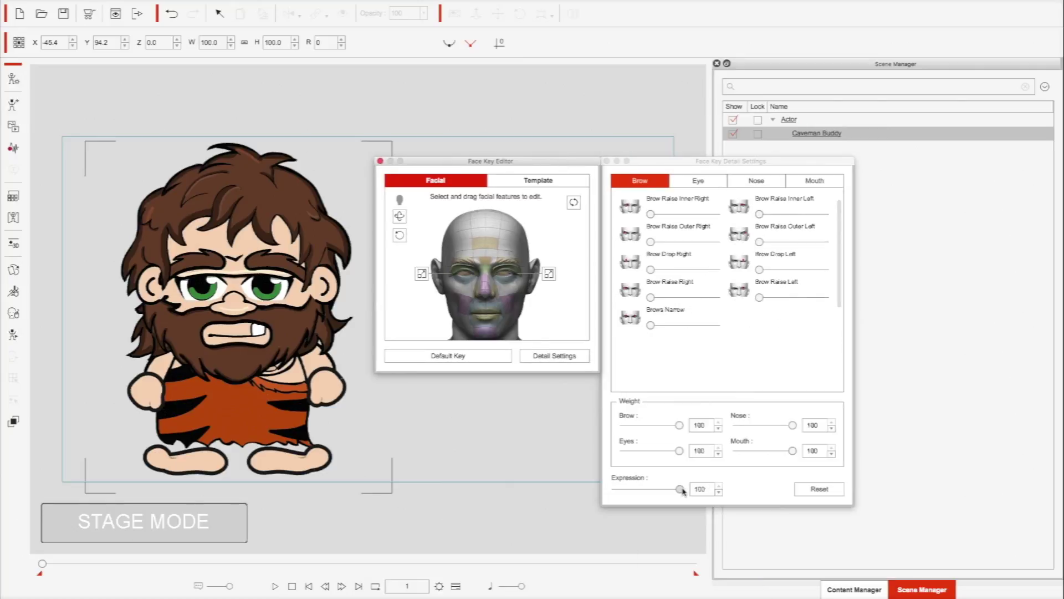
left_click(649, 325)
left_click_drag(650, 325, 612, 326)
left_click_drag(652, 297, 591, 310)
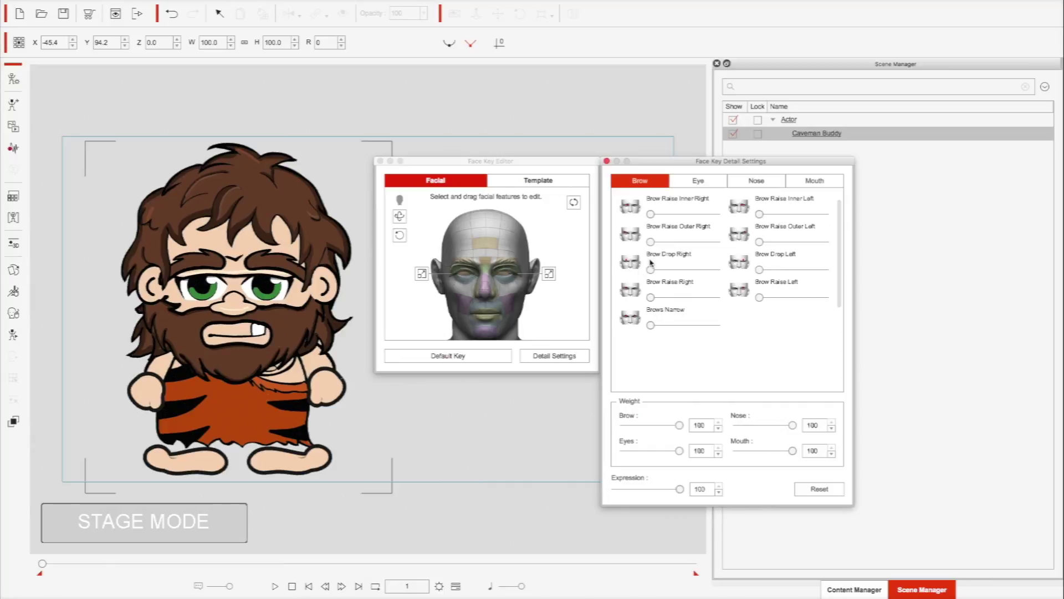
left_click_drag(650, 271, 571, 274)
left_click(607, 161)
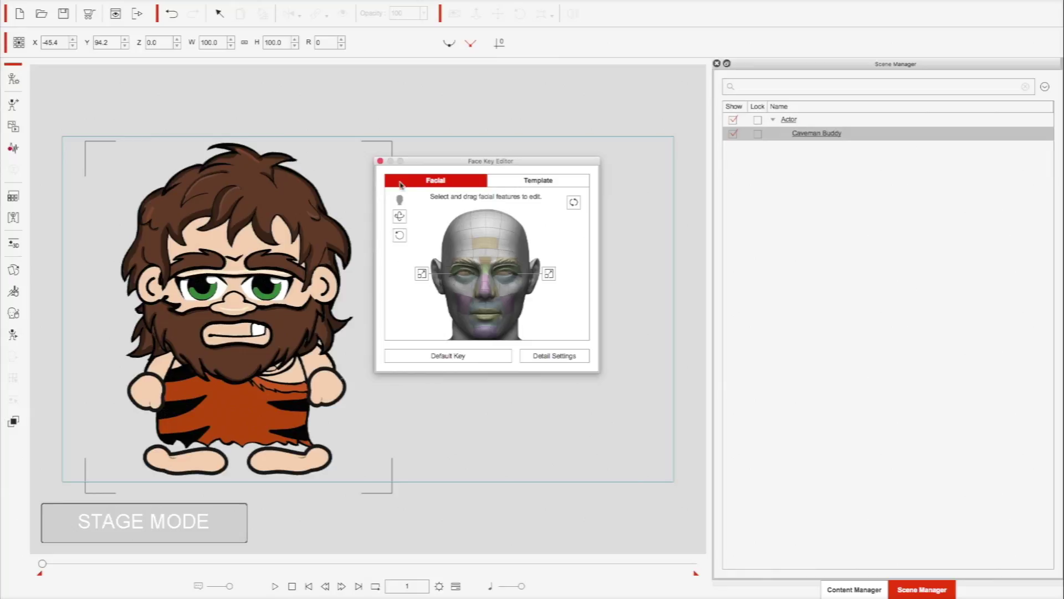
Step: In Composer mode, convert the caveman to the G2+ Facial System, turning previous sprites into extra sprites
left_click(379, 160)
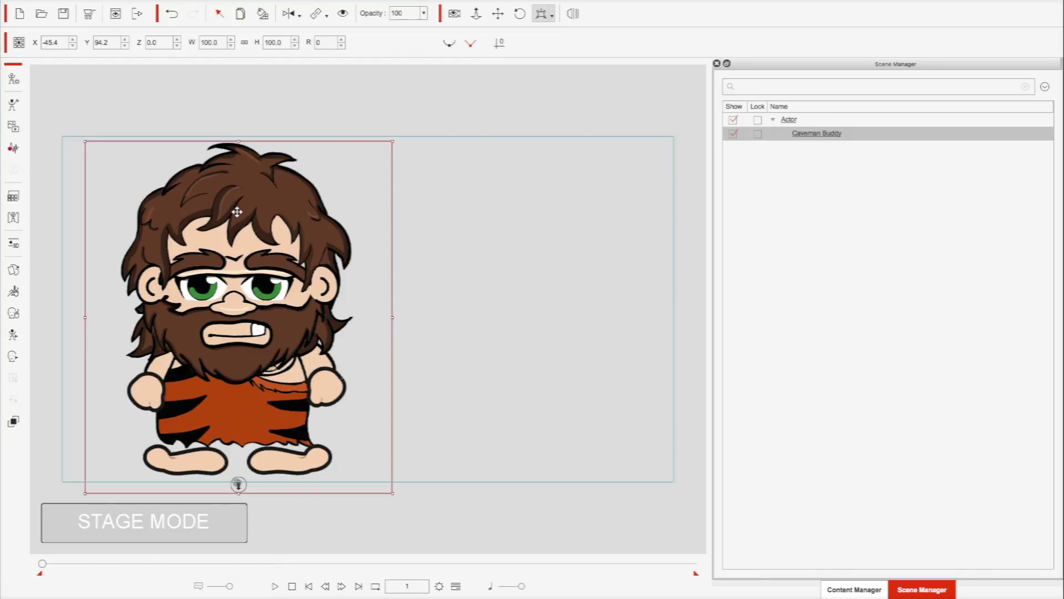
left_click(13, 79)
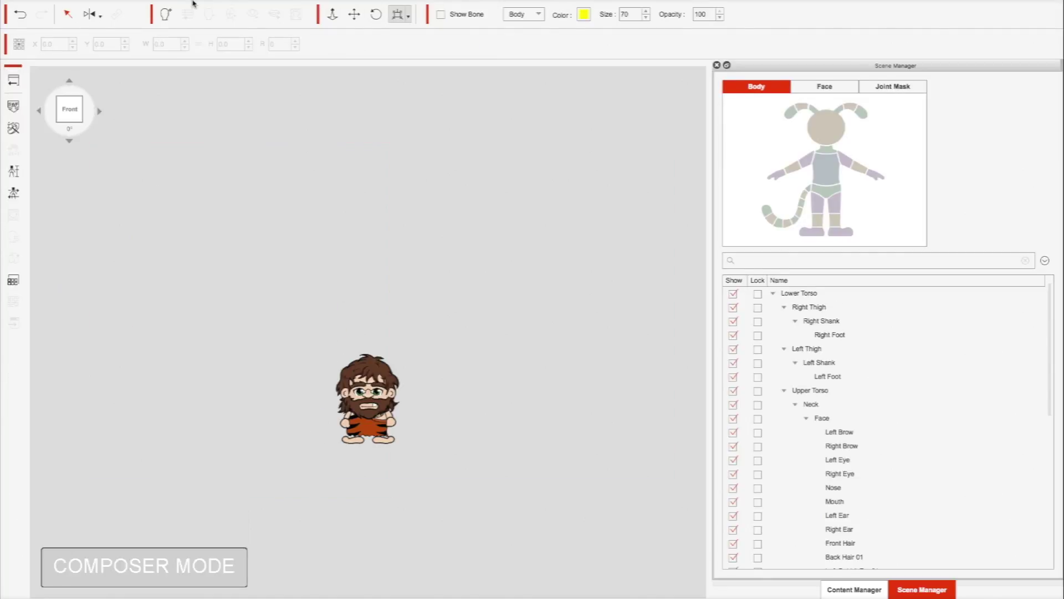
left_click(167, 6)
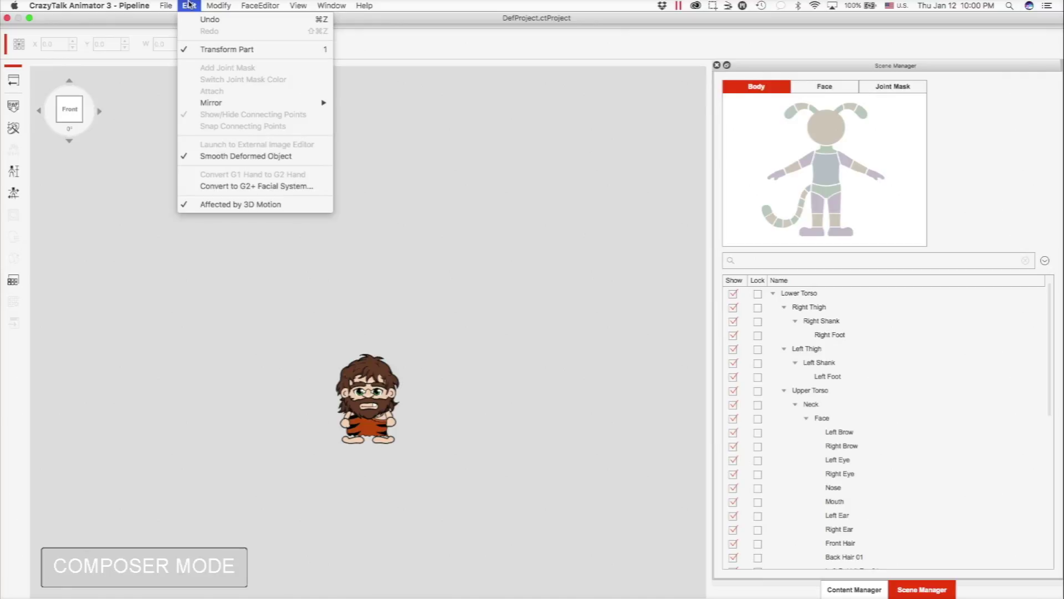
left_click(210, 187)
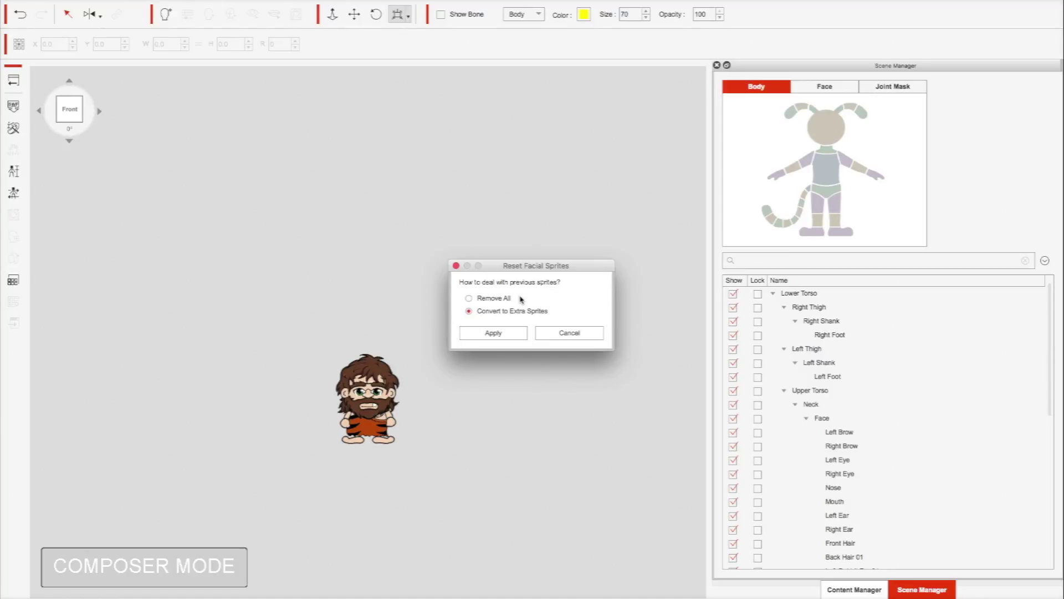
left_click(497, 334)
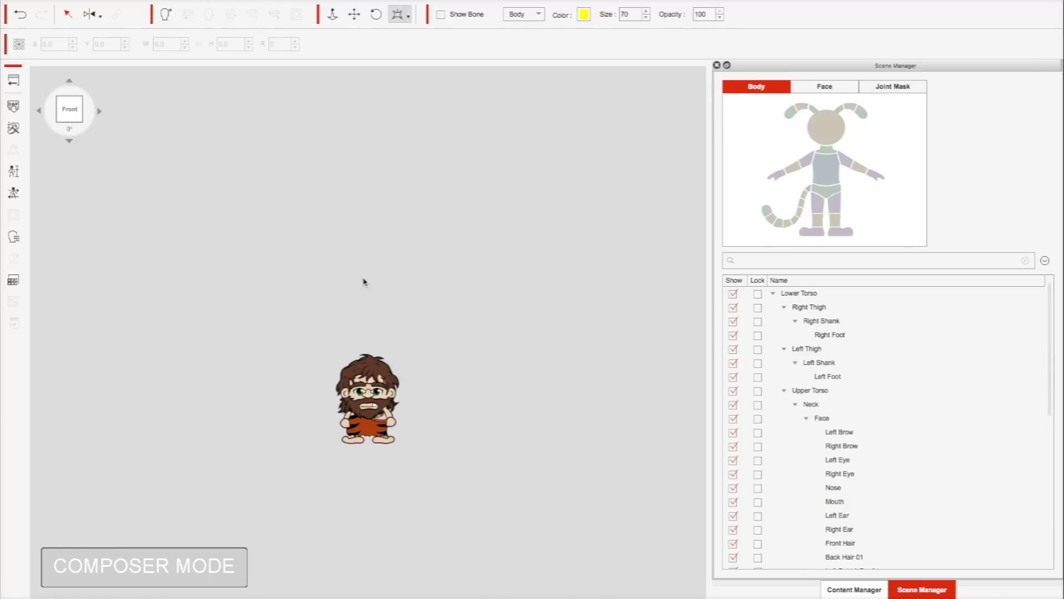
Step: Return to Stage mode and reopen the Face Key Editor for the caveman
left_click(13, 81)
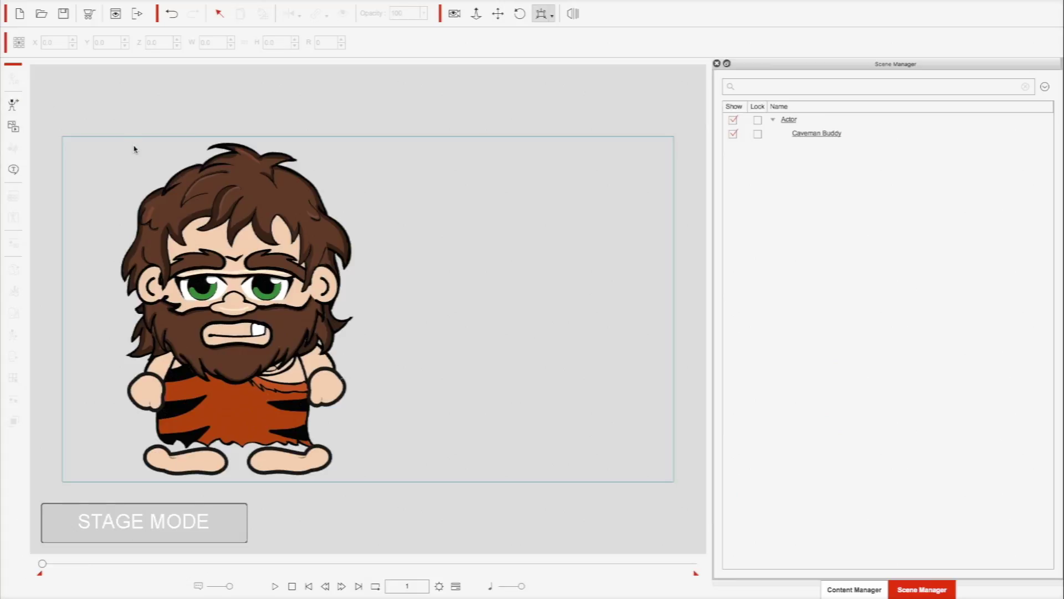
left_click(221, 263)
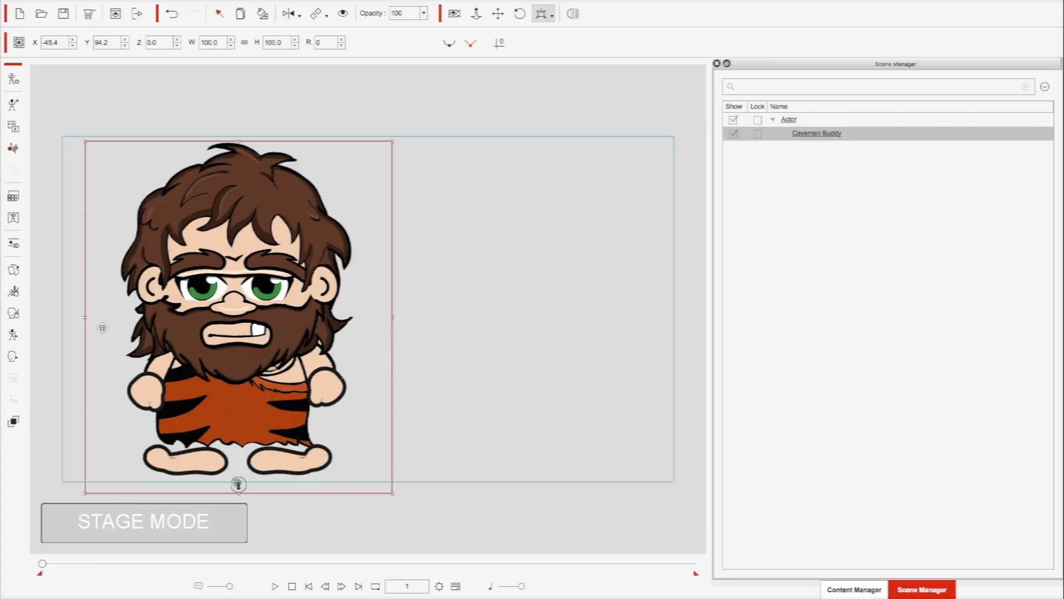
left_click(13, 358)
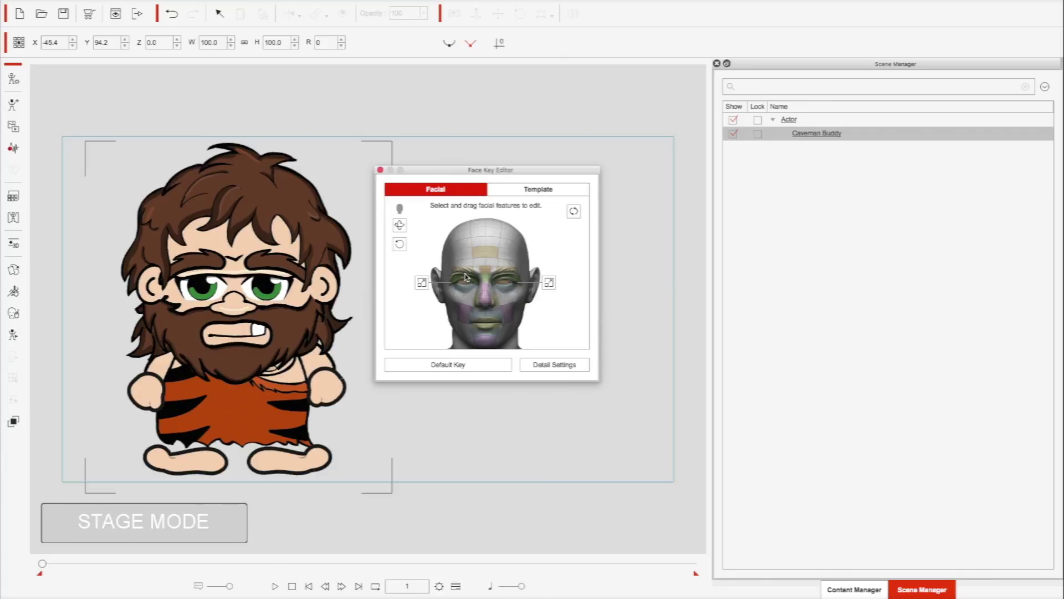
Step: Select both eye regions in the Face Key Editor, test their movement, and deselect the region of one eye
left_click(466, 286)
left_click_drag(413, 323, 413, 241)
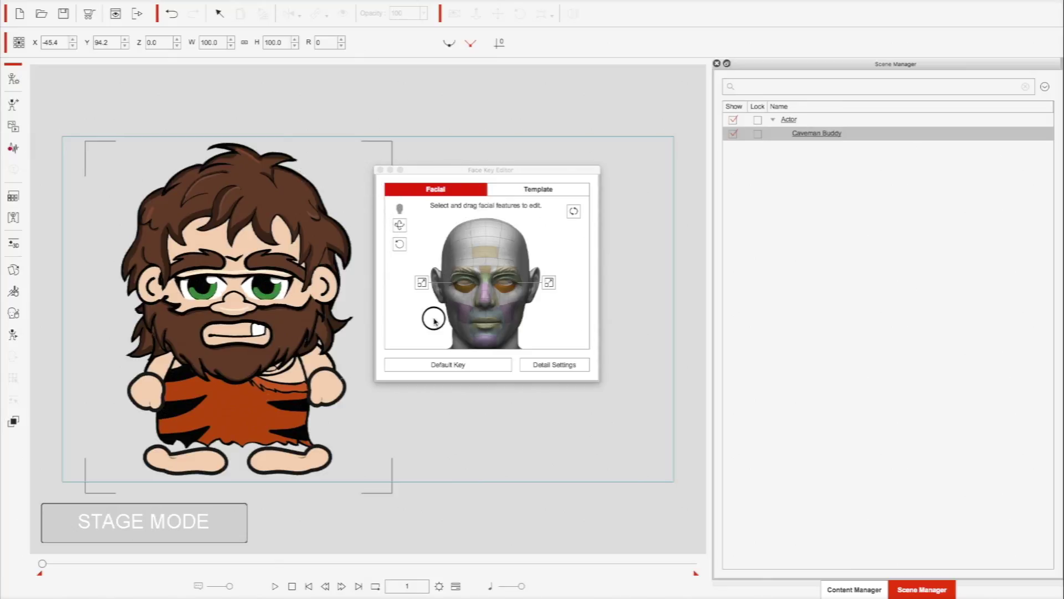
left_click(470, 286)
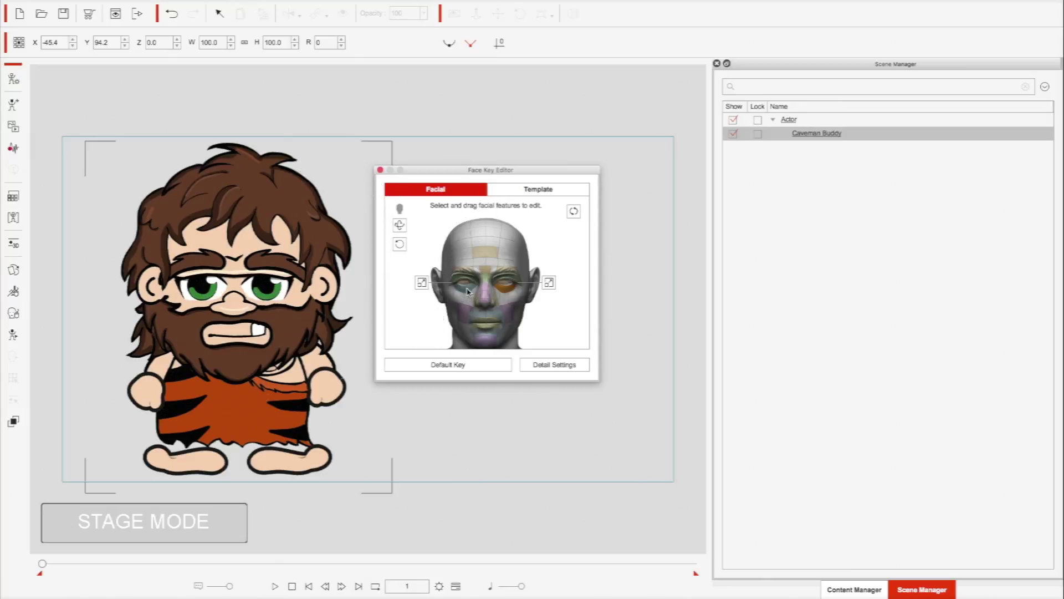
Step: Test moving the nose and one cheek in the Face Key Editor, then reset the face to the default key
left_click(486, 304)
left_click_drag(448, 271, 466, 311)
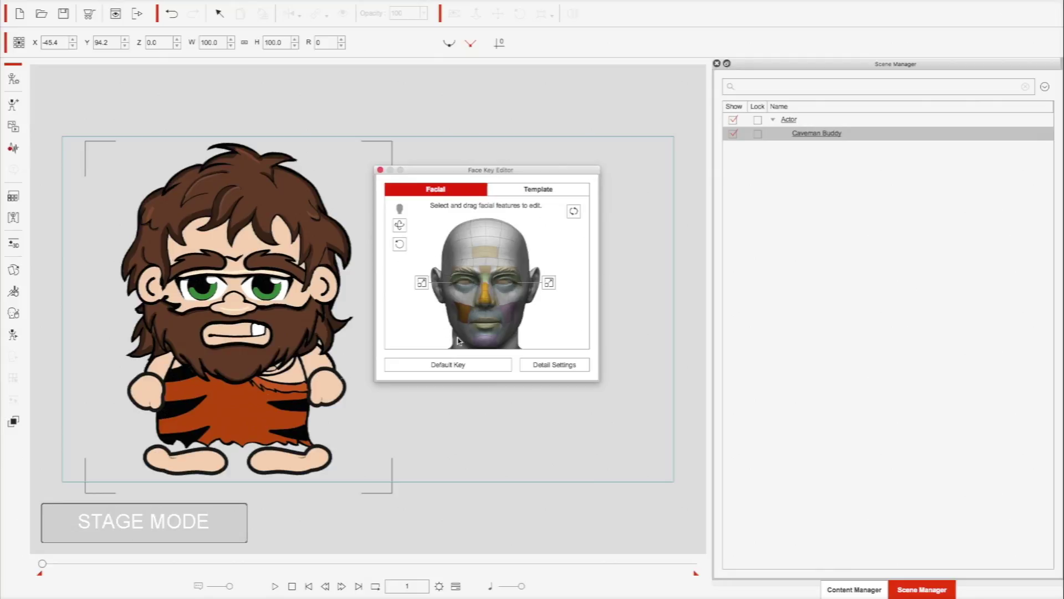
left_click(475, 305)
left_click_drag(466, 299, 427, 428)
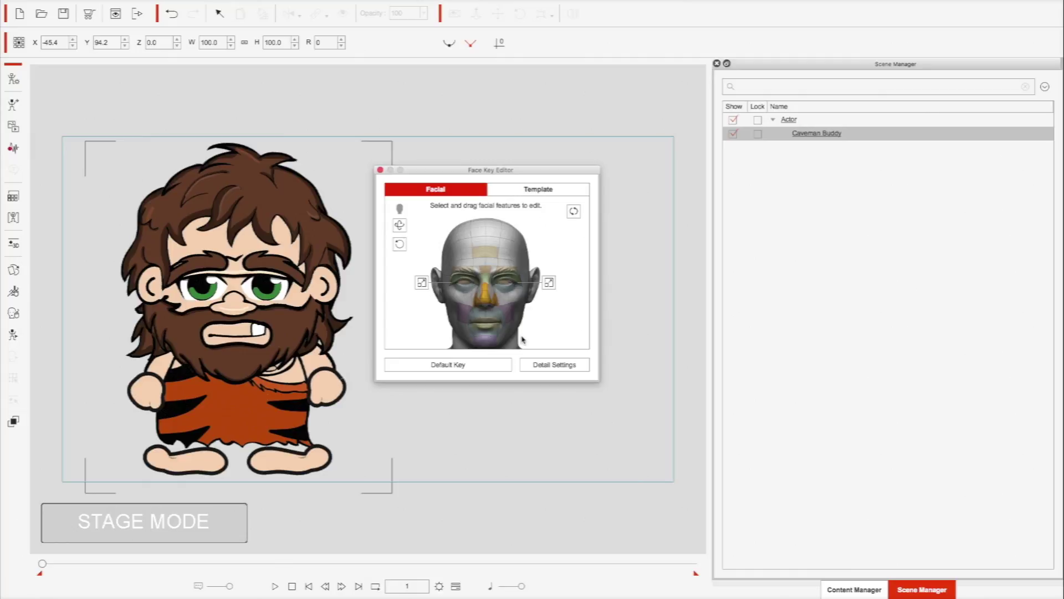
left_click(481, 367)
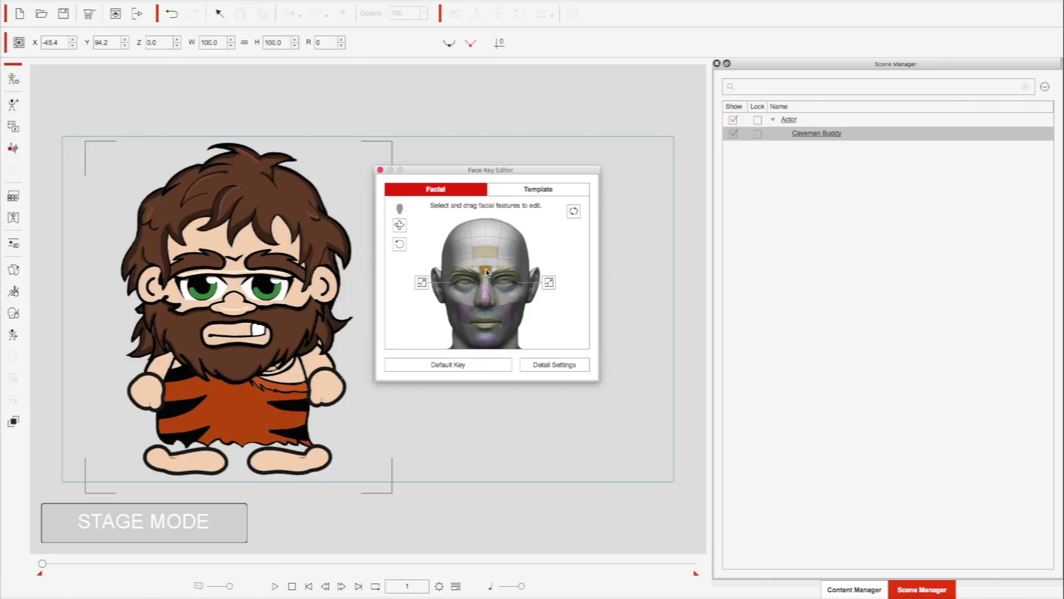
Step: Open the Face Key detail settings and raise the Brow Drop Inner Right slider close to its maximum
left_click_drag(443, 315, 385, 348)
left_click(562, 367)
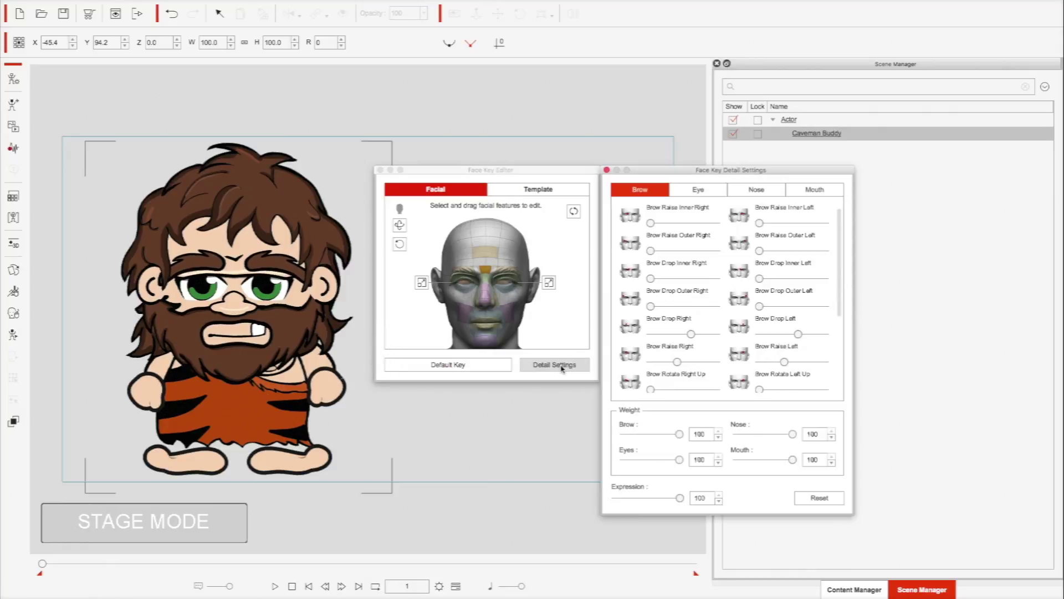
left_click_drag(651, 390, 614, 387)
mouse_move(652, 280)
left_mouse_down()
mouse_move(708, 274)
mouse_move(656, 283)
left_mouse_up()
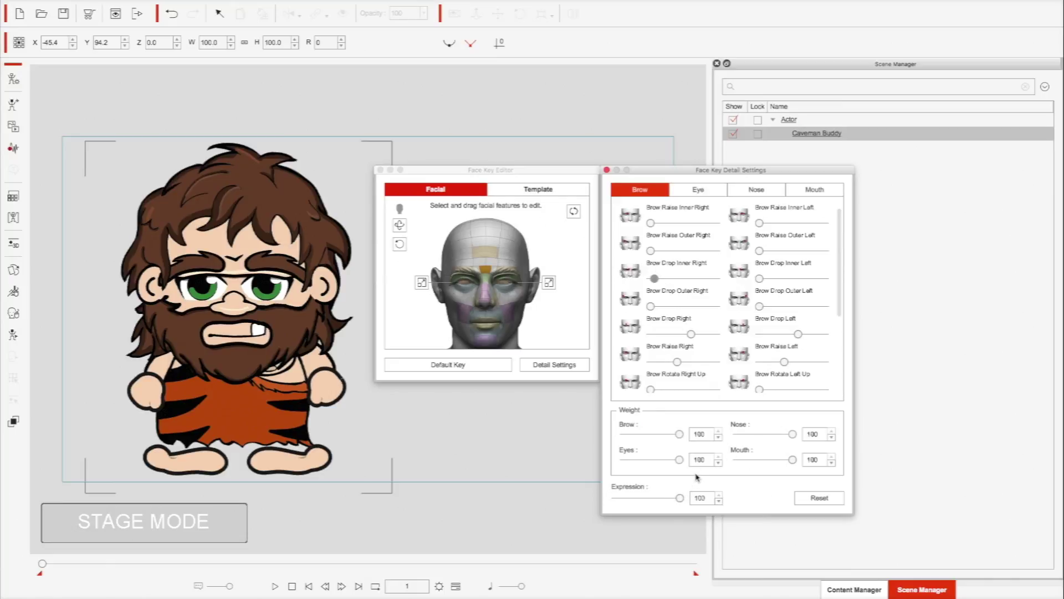
left_click_drag(654, 282, 739, 274)
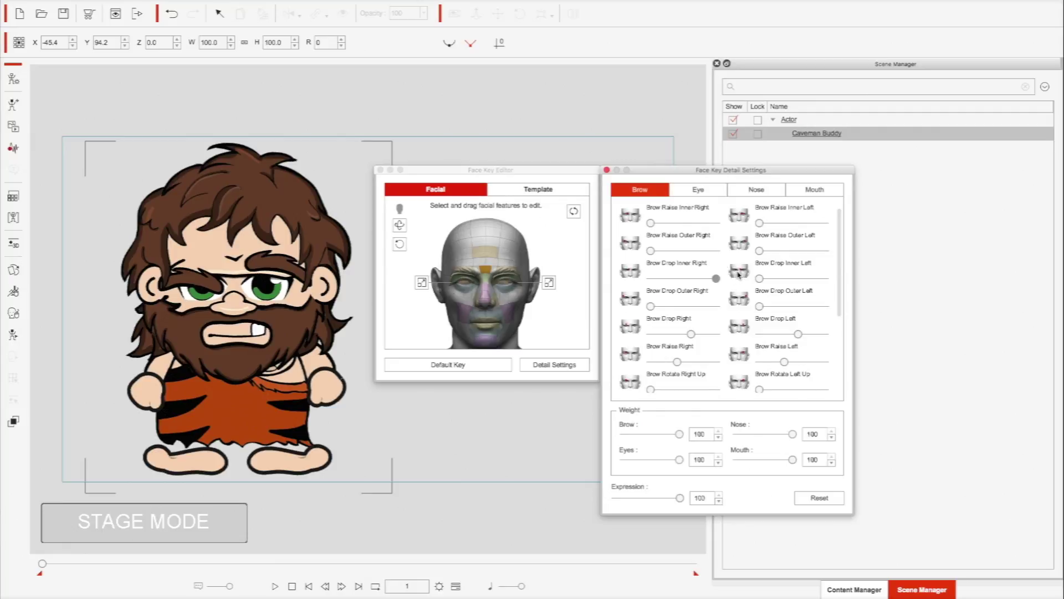
Step: Test an Expression weight of 40 with a reduced Brow Drop Inner Right, then reset the detail settings
left_click_drag(681, 499, 641, 509)
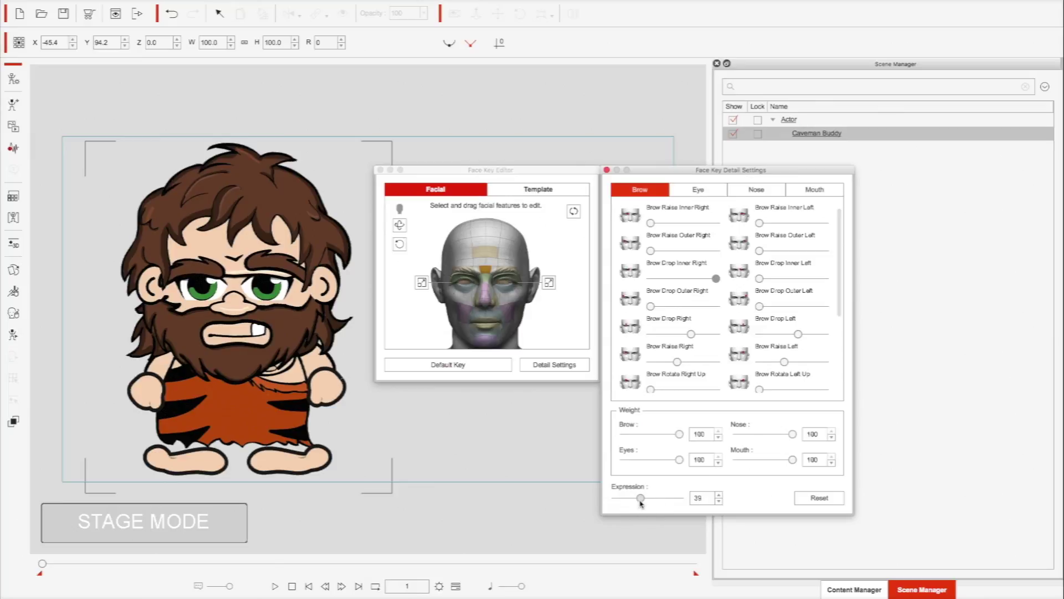
left_click(719, 495)
left_click_drag(714, 281, 687, 288)
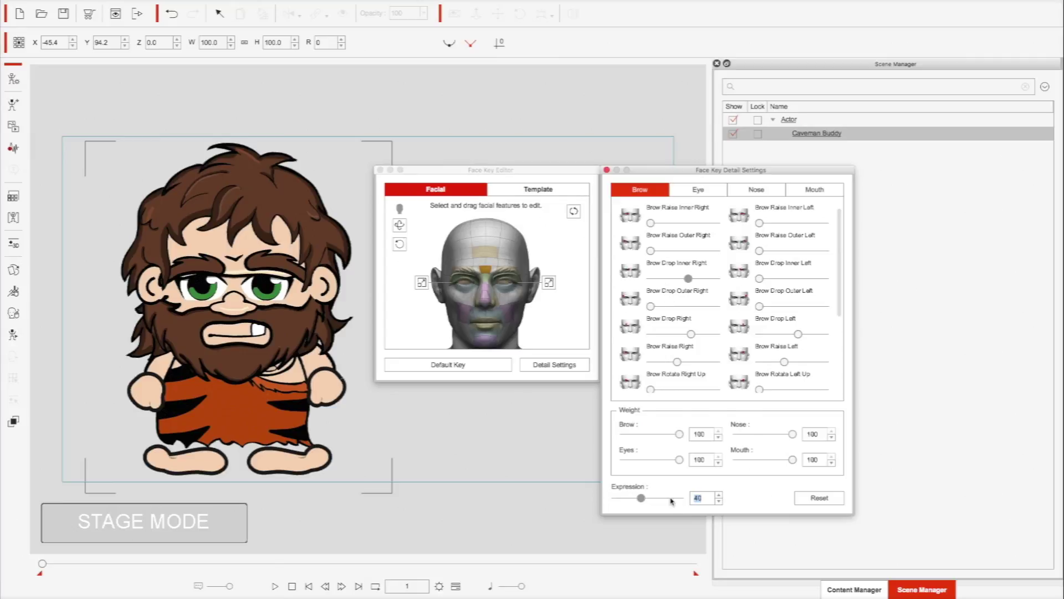
left_click(804, 497)
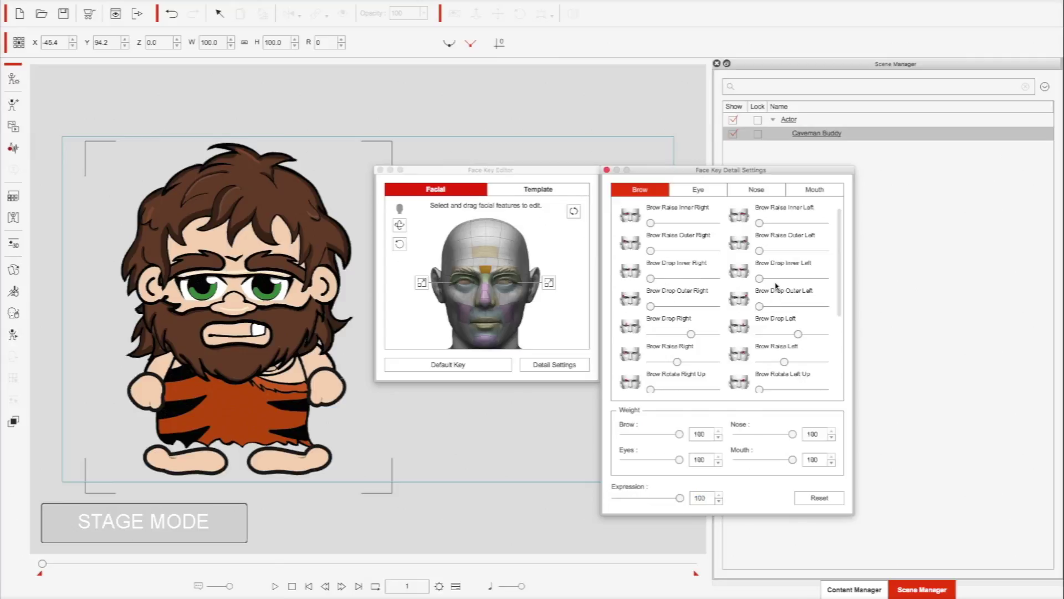
Step: Test the Lips Tuck, Lips Drop Sides and Lips Widen mouth settings, returning each to its minimum
left_click(814, 190)
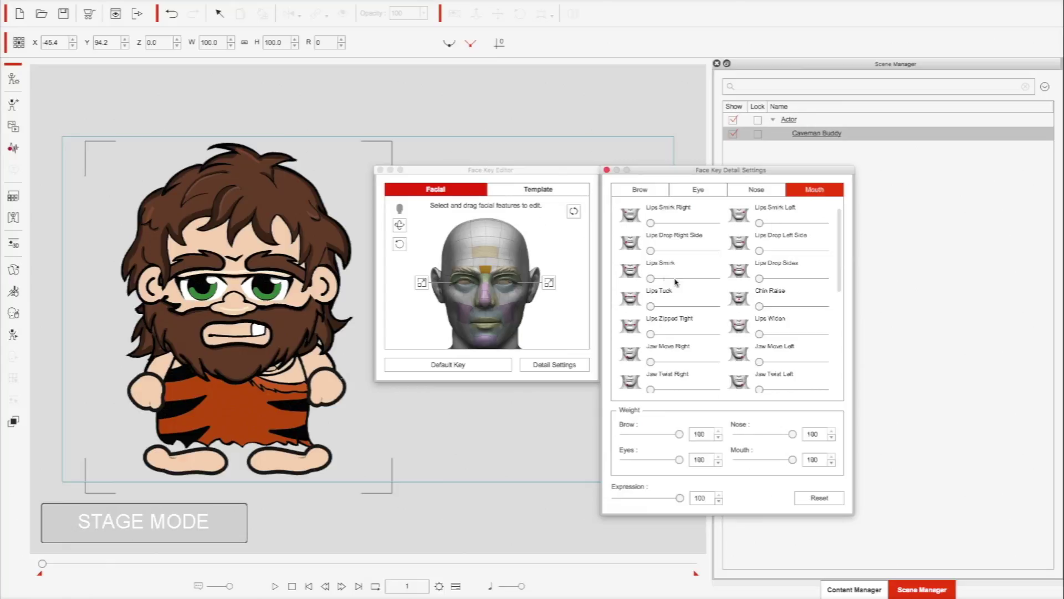
left_click_drag(652, 308, 623, 305)
left_click_drag(761, 281, 808, 281)
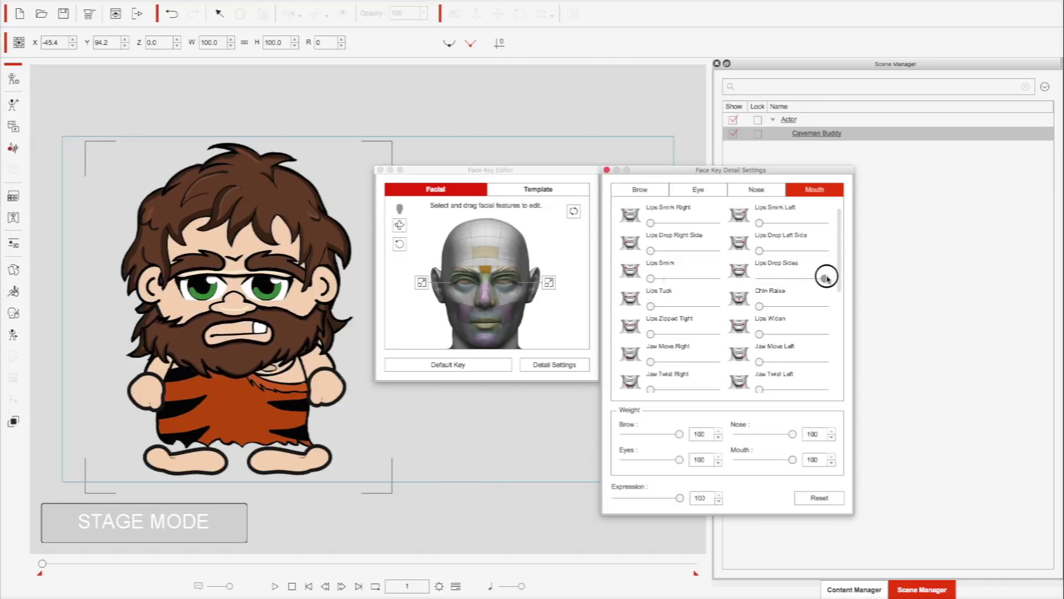
left_click(766, 280)
left_click_drag(767, 279, 721, 275)
left_click_drag(763, 335, 742, 340)
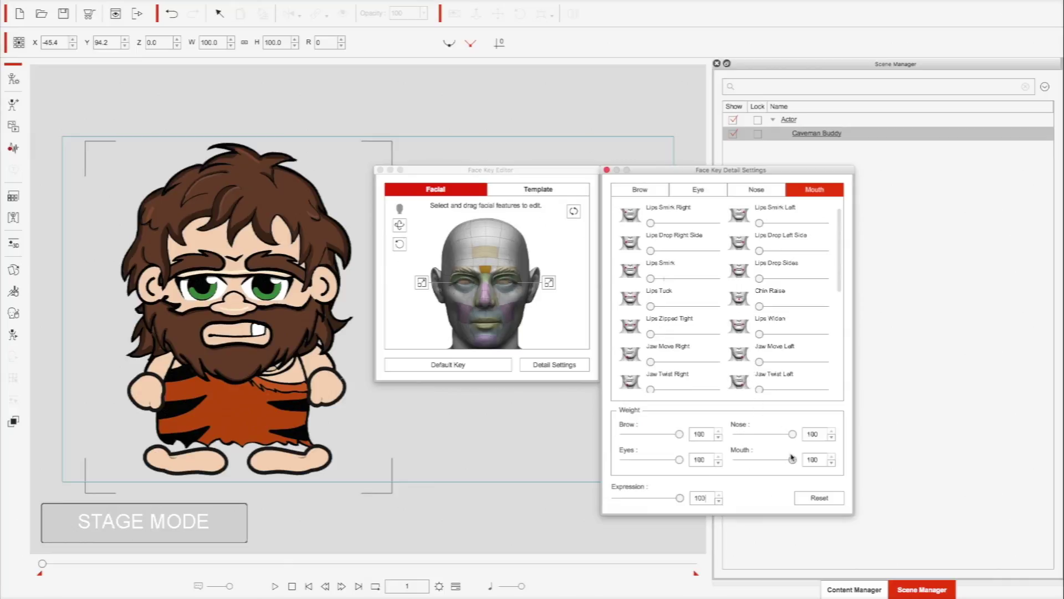
Step: Test the Mouth weight and Jaw Twist Left settings, then close the detail settings
mouse_move(795, 463)
left_mouse_down()
mouse_move(737, 465)
mouse_move(805, 453)
left_mouse_up()
left_click_drag(758, 390, 583, 347)
left_click(608, 170)
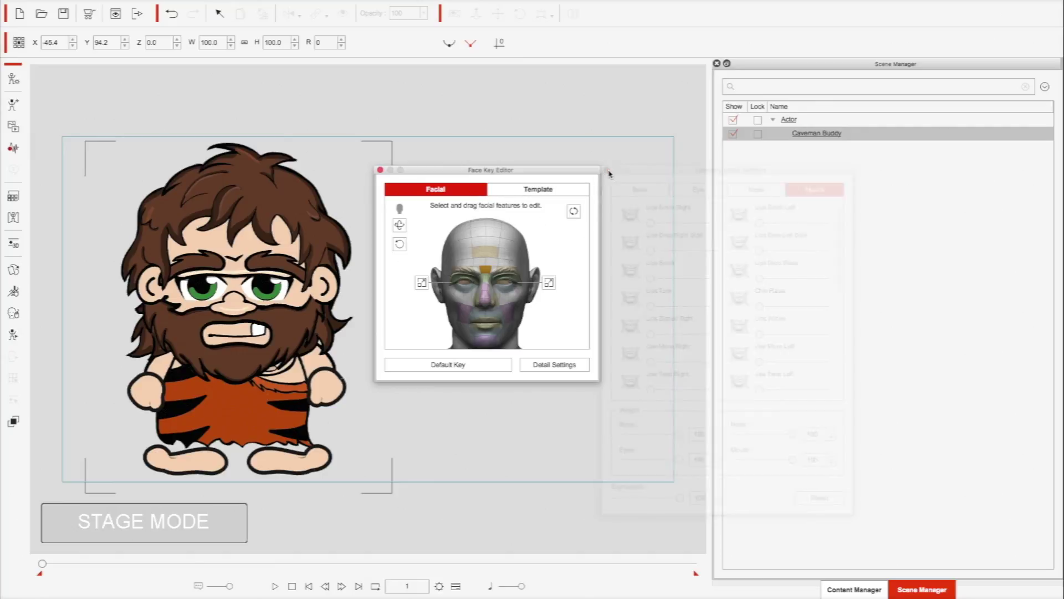
Step: Open the timeline, show the caveman's Face tracks, and arrange the windows so the character stays visible
left_click_drag(513, 176, 582, 178)
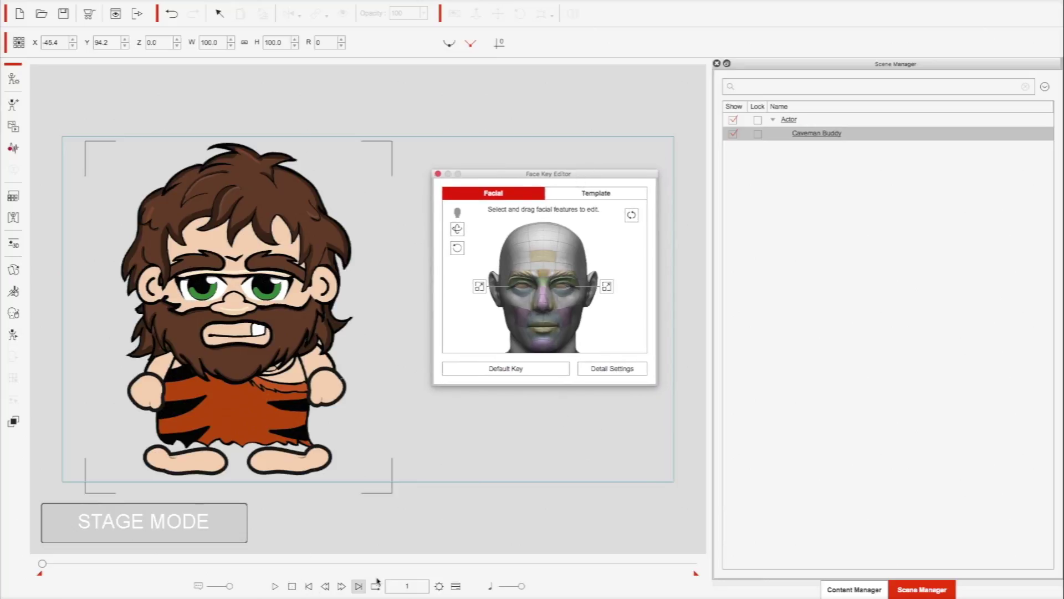
left_click(455, 585)
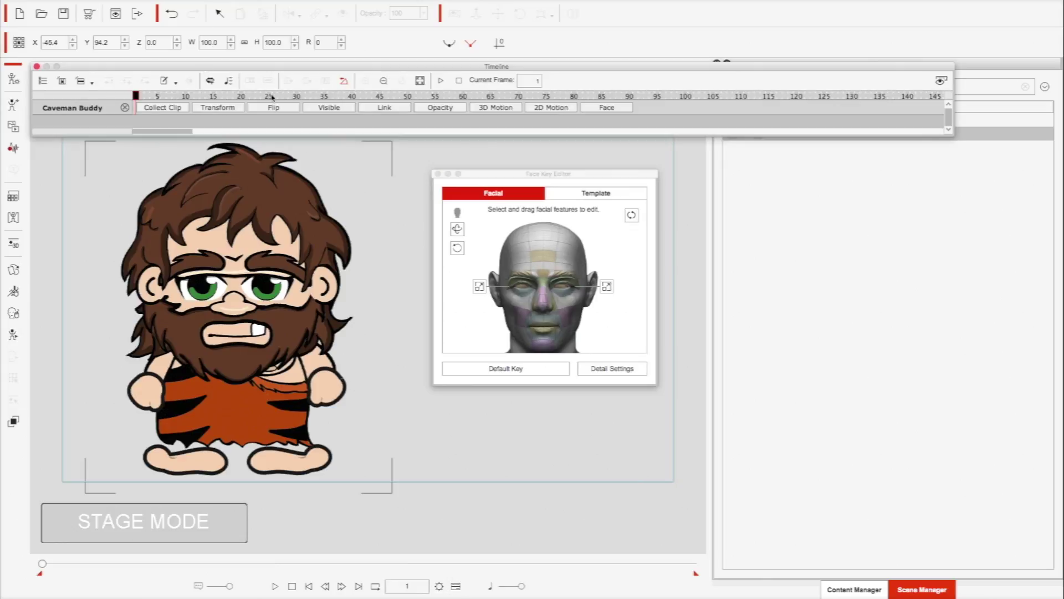
left_click(604, 108)
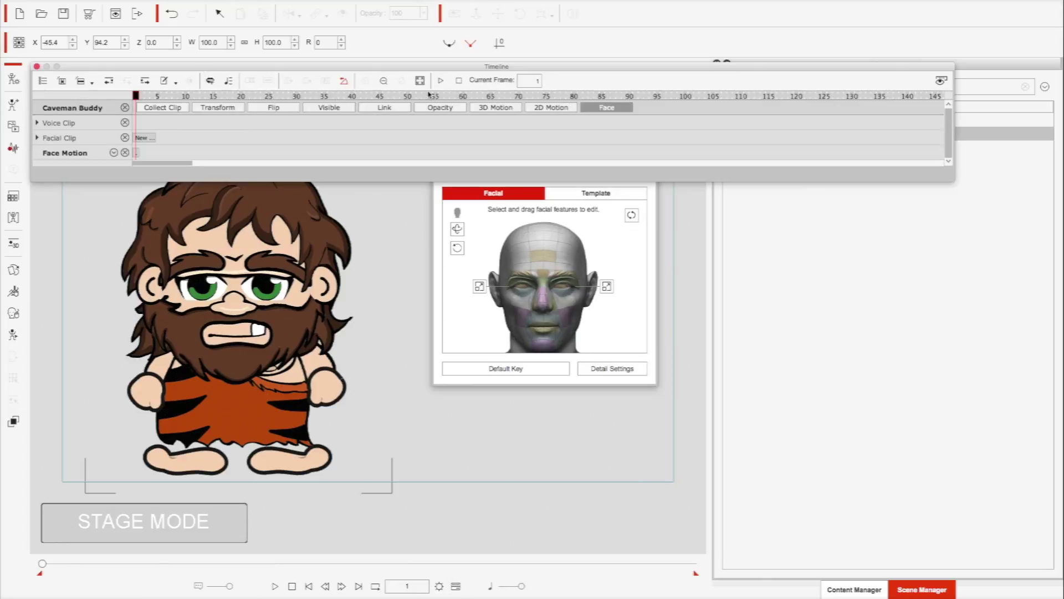
left_click_drag(428, 74, 406, 11)
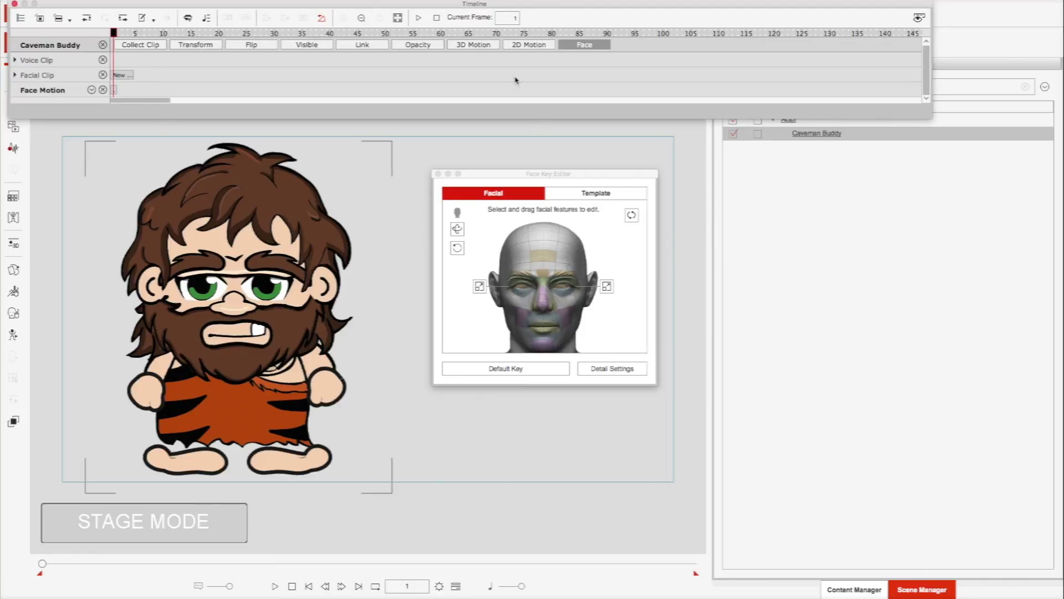
Step: At frame 13, key the caveman's head turned to one side and tilted, with both eyes following the movement
left_click(342, 586)
left_click(342, 587)
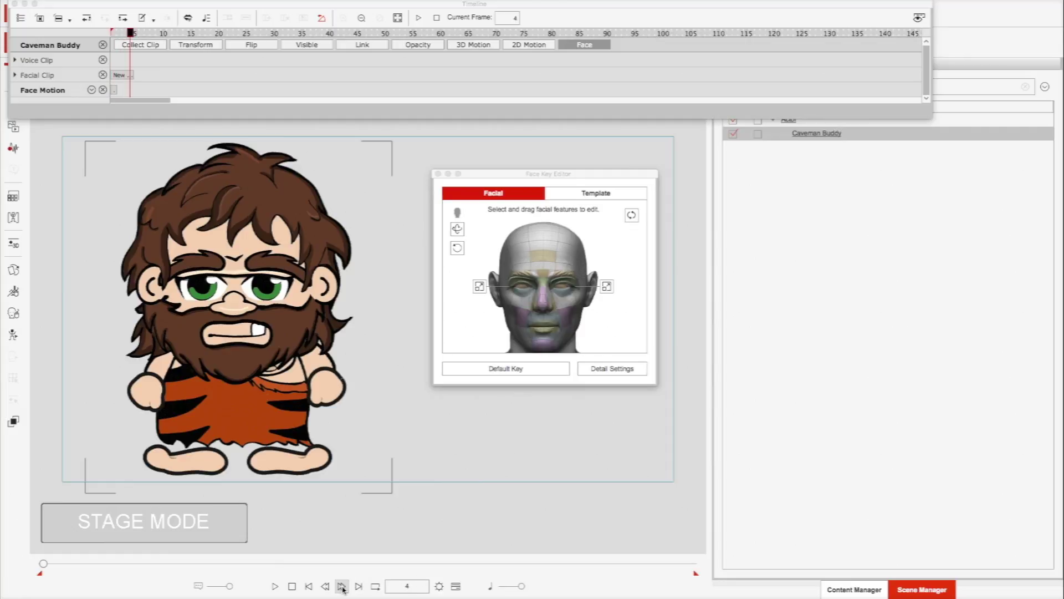
left_click(344, 588)
left_click(343, 588)
left_click(343, 588)
left_click(343, 588)
left_click(344, 589)
left_click(343, 589)
left_click(343, 588)
left_click(343, 588)
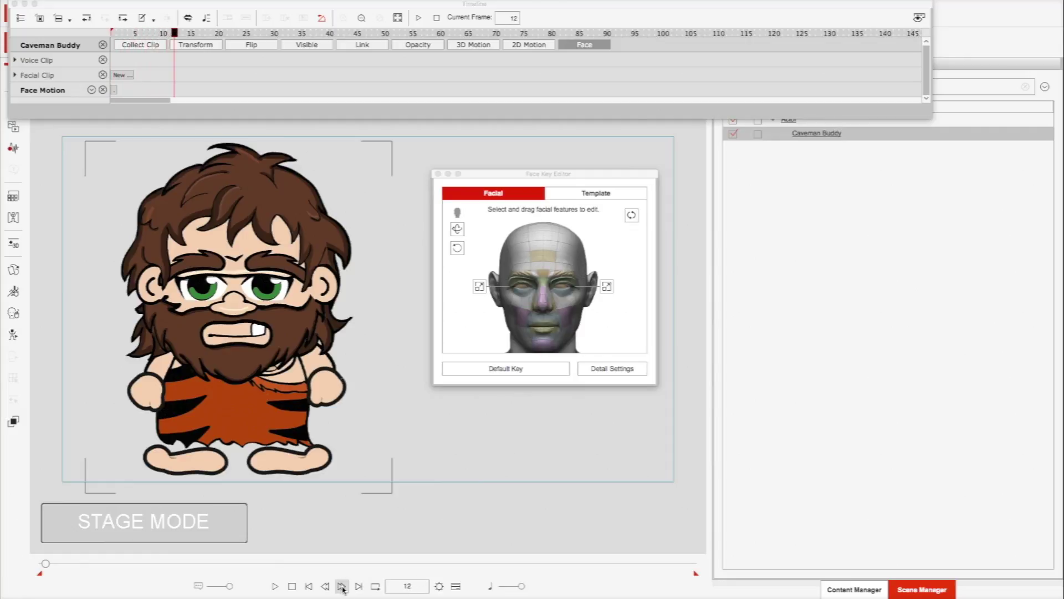
left_click(343, 586)
left_click(564, 288)
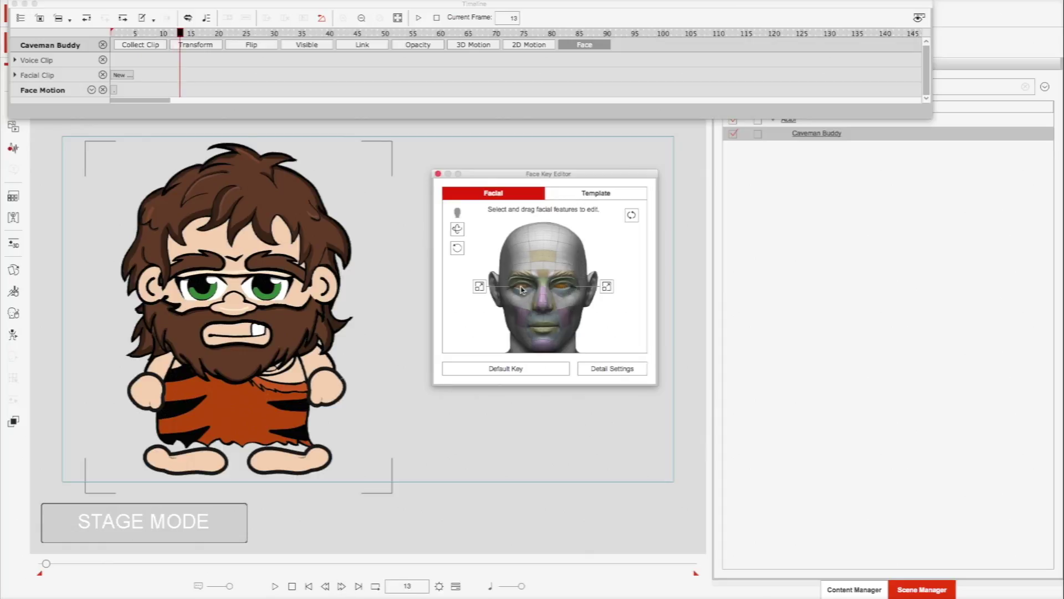
left_click(457, 229)
left_click_drag(459, 324, 513, 289)
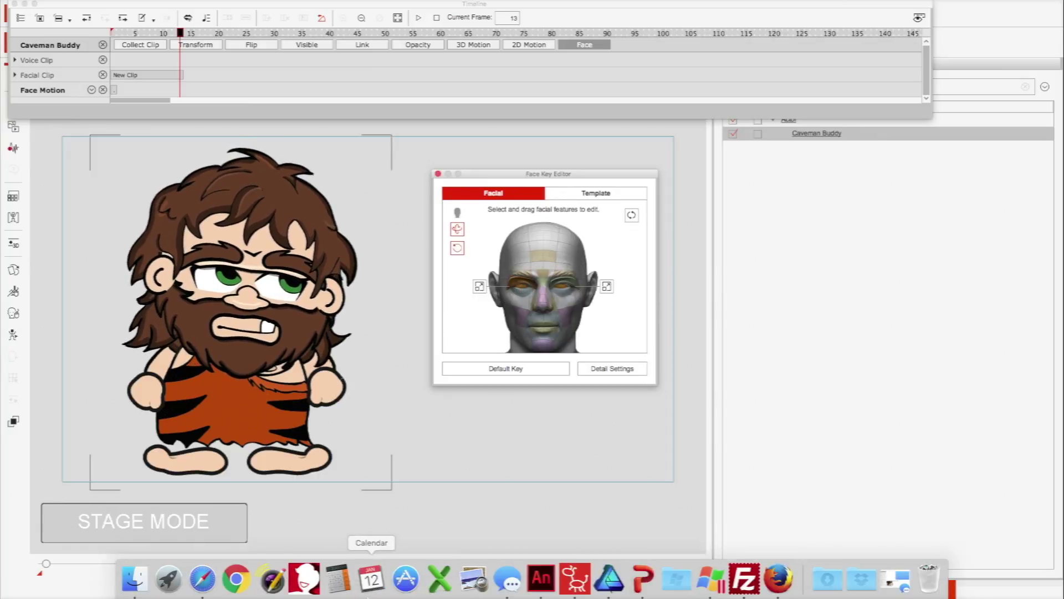
Step: At frame 26, key the caveman's head turned and tilted to the opposite side, with both eyes following
left_click(359, 586)
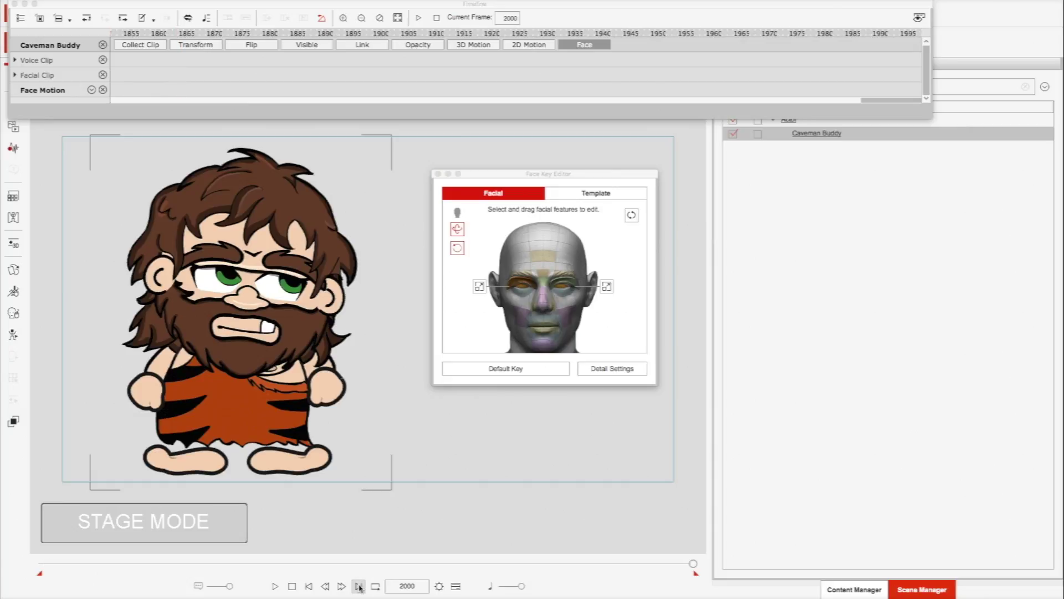
left_click(308, 587)
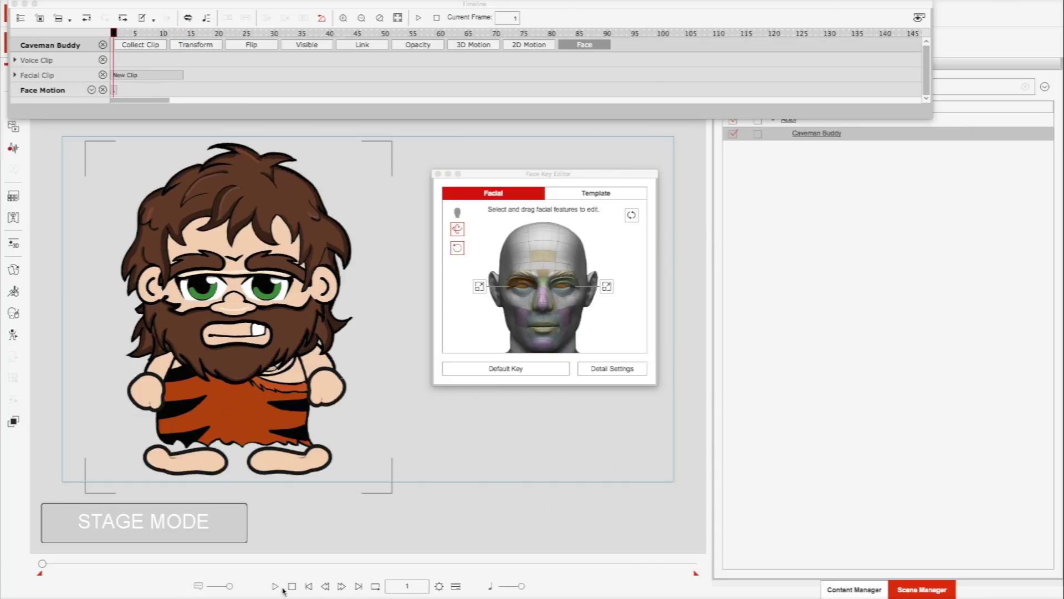
left_click(342, 586)
left_click(342, 586)
left_click(342, 586)
left_click(342, 586)
left_click(342, 586)
left_click(342, 586)
left_click(342, 586)
left_click(342, 586)
left_click(342, 586)
left_click(343, 586)
left_click(342, 586)
left_click(342, 586)
left_click(342, 586)
left_click(342, 586)
left_click(343, 586)
left_click(342, 586)
left_click(343, 587)
left_click(343, 586)
left_click(343, 587)
left_click(343, 587)
left_click(342, 586)
left_click(343, 587)
left_click(342, 587)
left_click(342, 587)
left_click(342, 586)
left_click(342, 586)
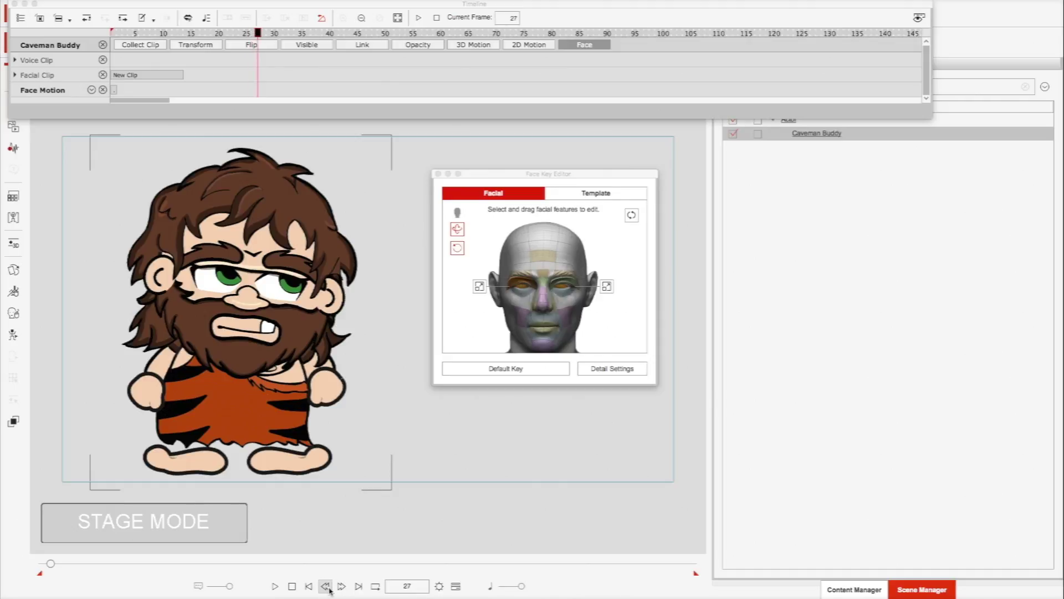
left_click(326, 587)
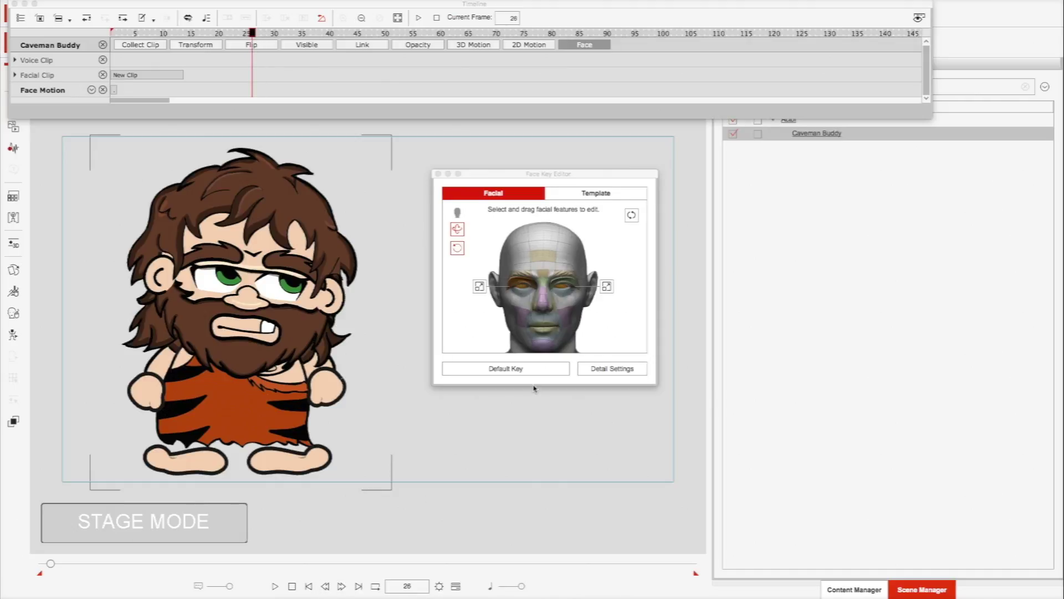
left_click_drag(485, 336, 336, 281)
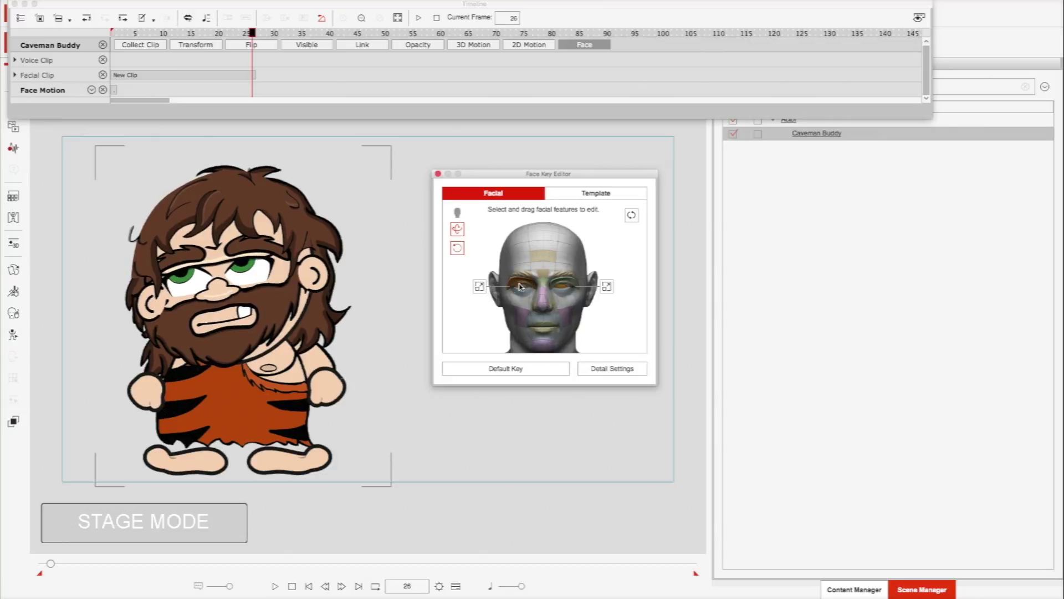
left_click_drag(474, 302, 473, 344)
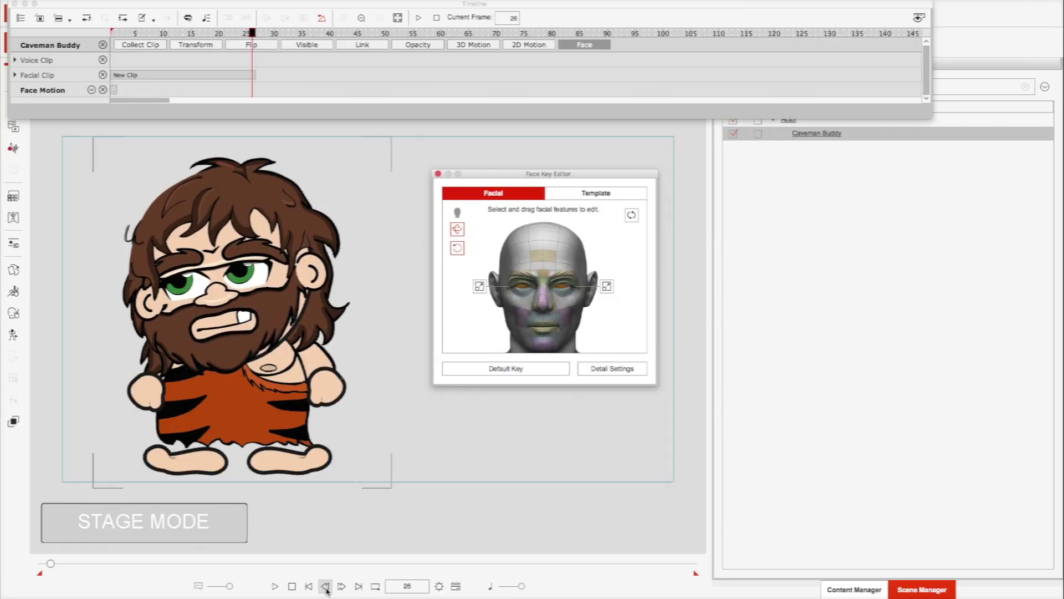
Step: Step backward frame by frame from frame 26 to frame 9 to examine the head movement between the keys
left_click(326, 586)
left_click(326, 586)
left_click(326, 586)
left_click(326, 586)
left_click(326, 586)
left_click(326, 586)
left_click(326, 586)
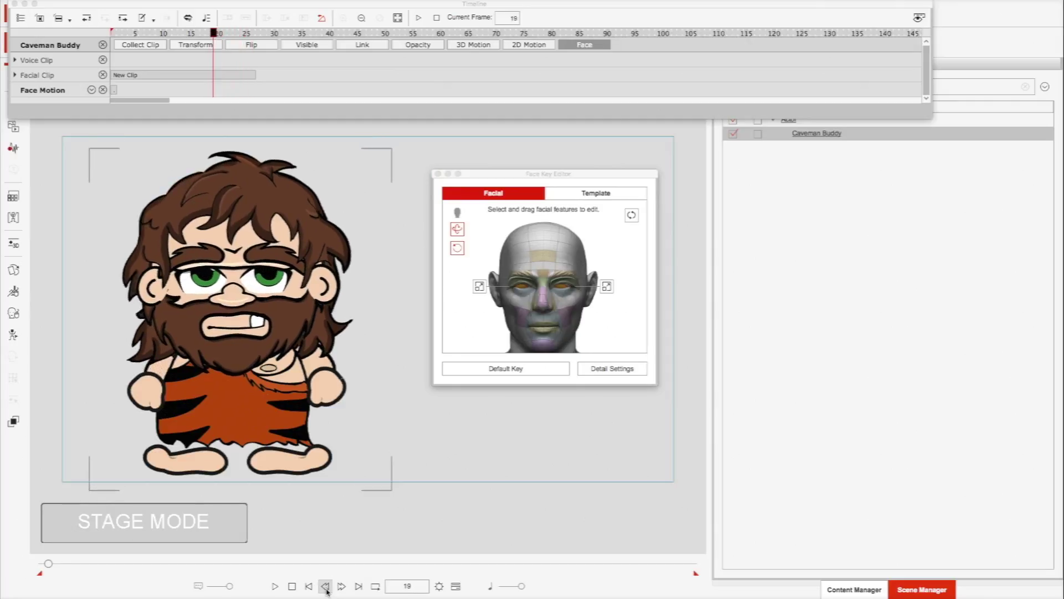
left_click(326, 586)
left_click(326, 586)
left_click(326, 586)
left_click(326, 586)
left_click(326, 586)
left_click(326, 586)
left_click(326, 586)
left_click(326, 586)
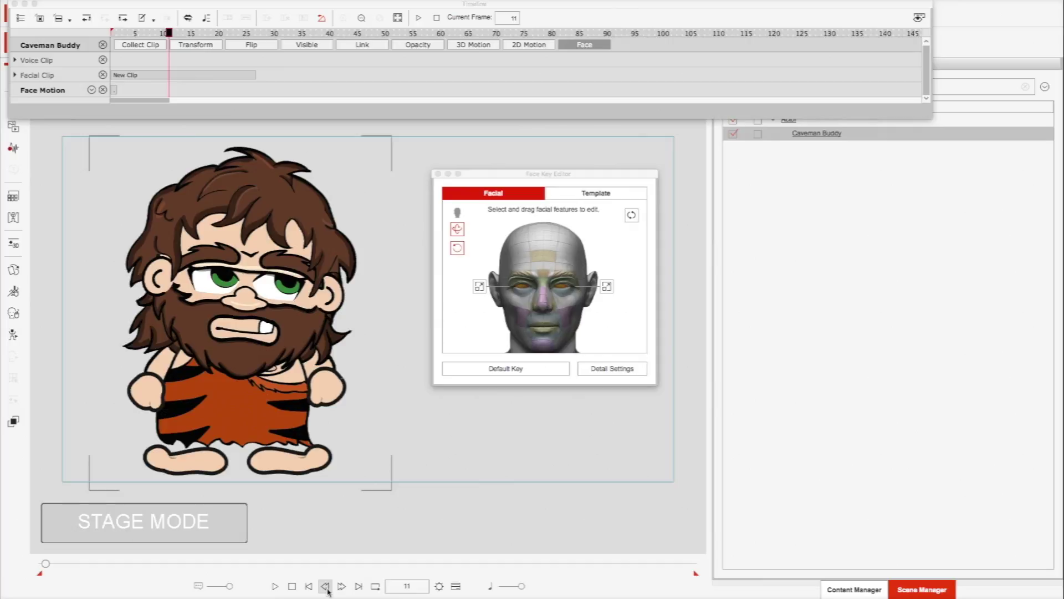
left_click(326, 586)
left_click(326, 586)
Step: At frame 20, key the caveman's head lowered with both eyes looking down
left_click(342, 586)
left_click(342, 587)
left_click(342, 587)
left_click(342, 587)
left_click(342, 587)
left_click(342, 587)
left_click(342, 587)
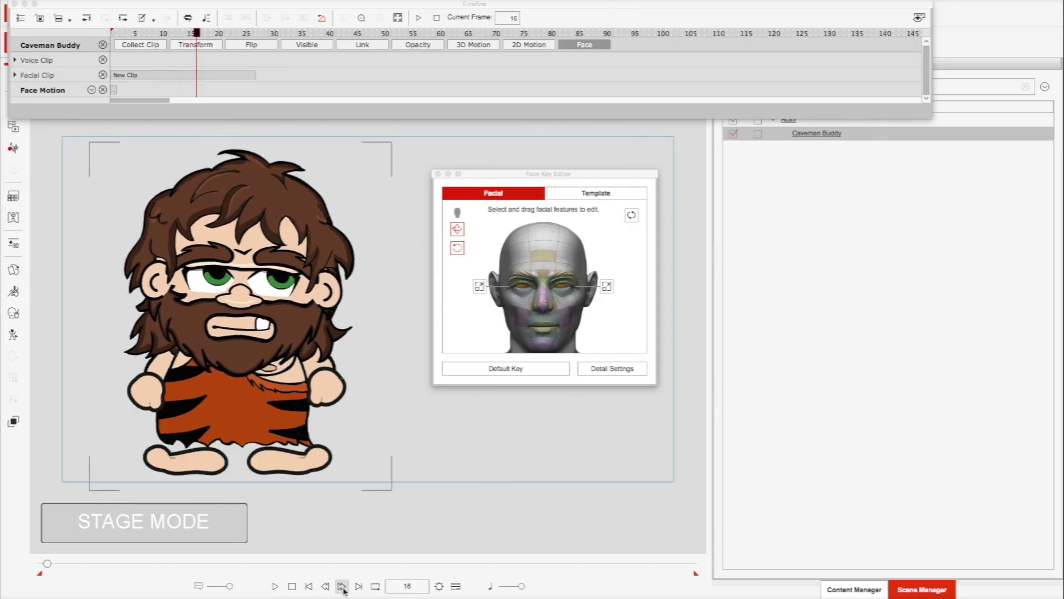
left_click(342, 586)
left_click(343, 587)
left_click(342, 587)
left_click(342, 586)
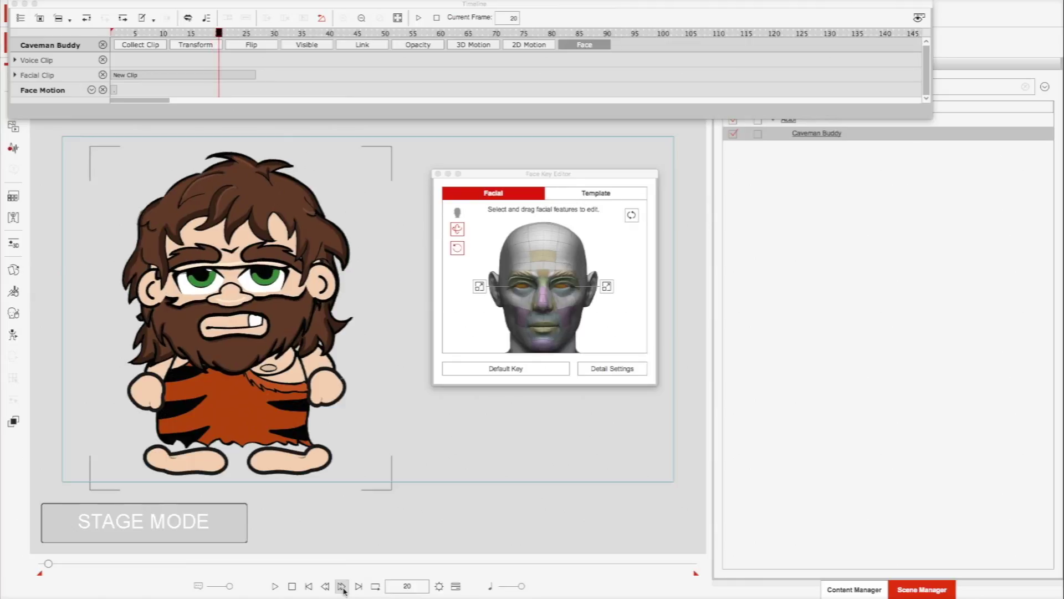
left_click_drag(472, 318, 473, 409)
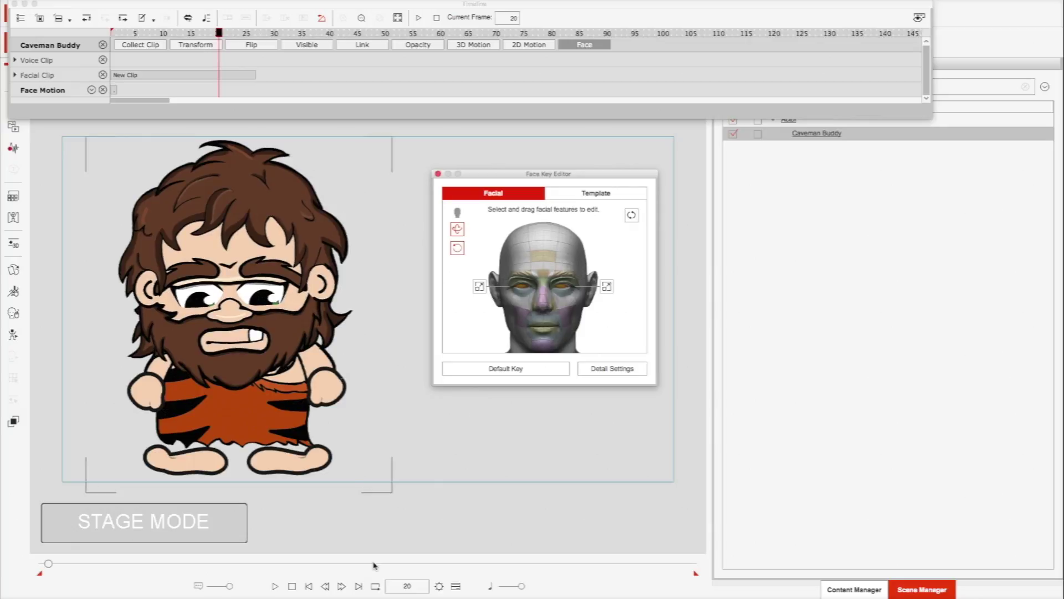
Step: Play the facial animation from the first frame, then stop playback
left_click(309, 589)
left_click(276, 587)
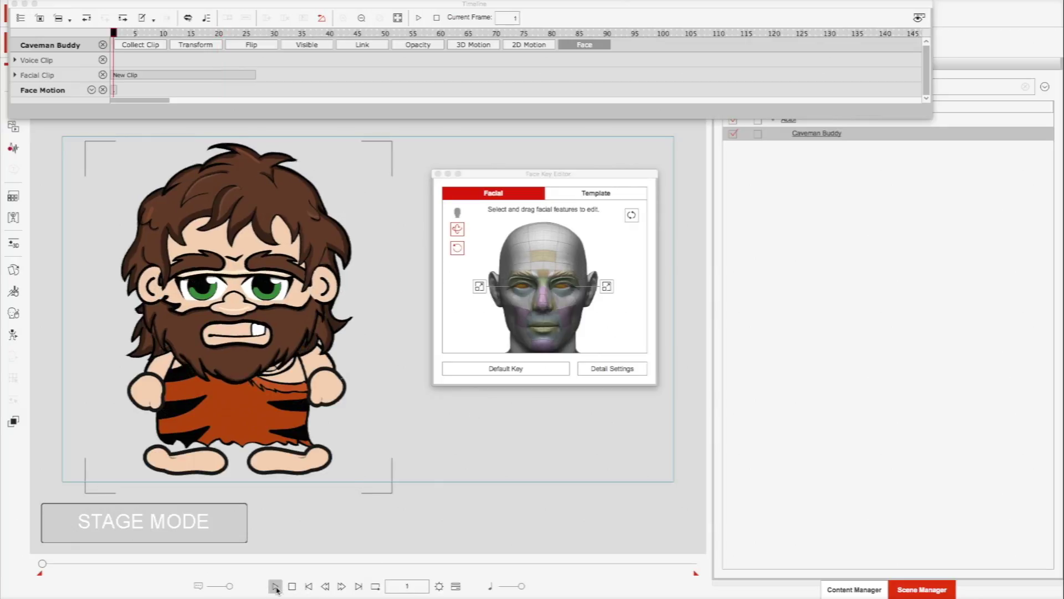
left_click(312, 588)
Step: Stretch the facial clip to about frame 101 in speed mode and play it from the first frame
left_click(197, 74)
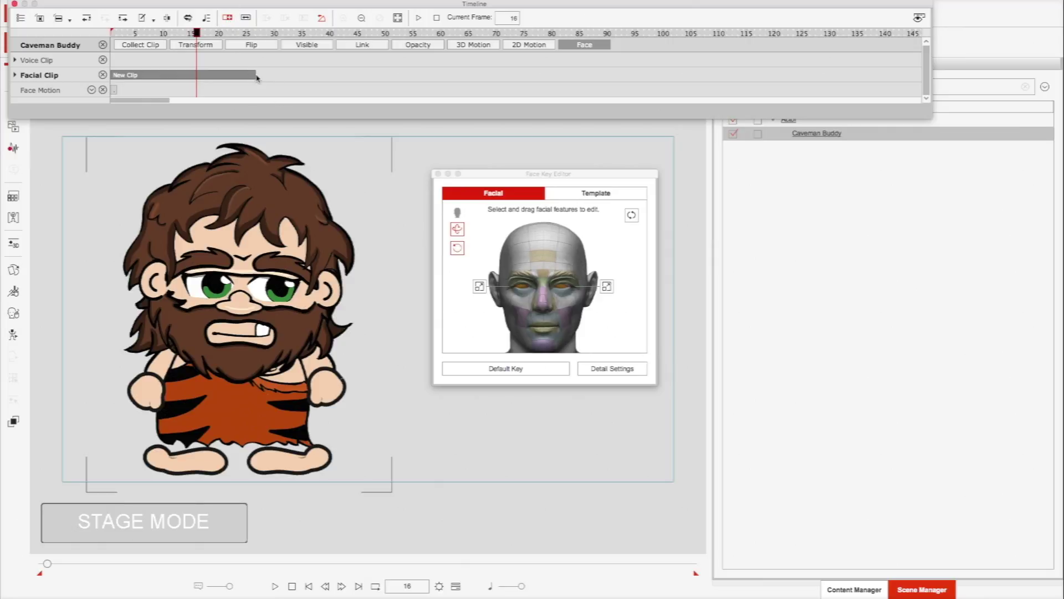
left_click_drag(252, 75, 394, 75)
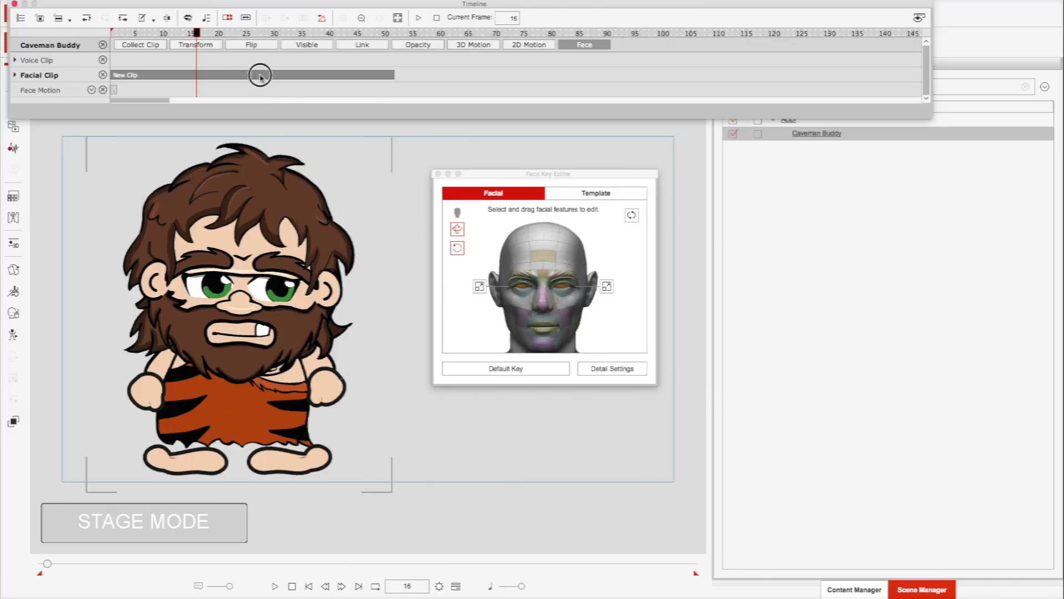
left_click_drag(396, 76, 781, 78)
left_click(245, 18)
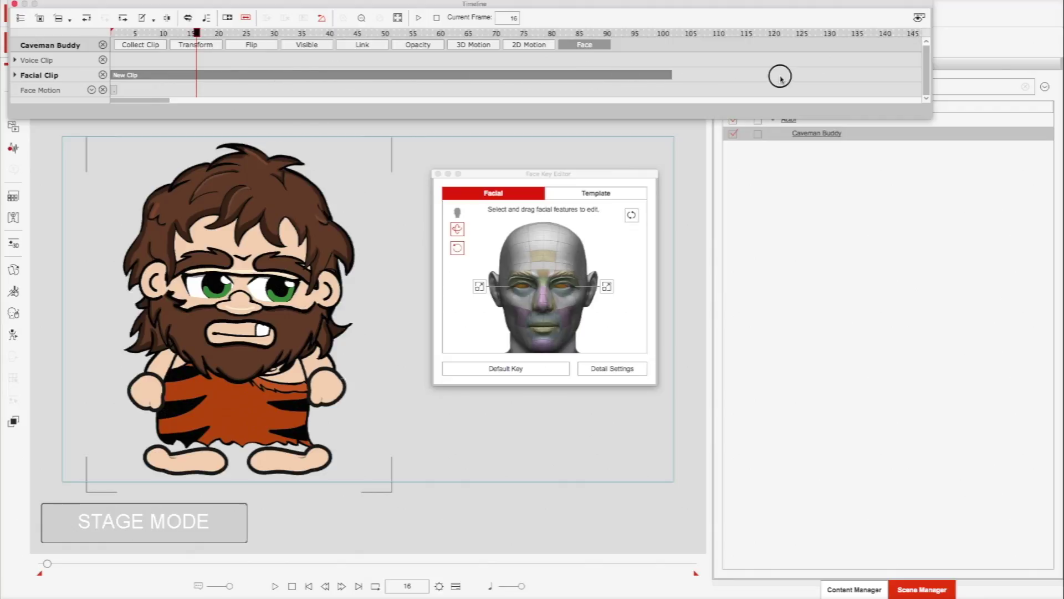
left_click(309, 586)
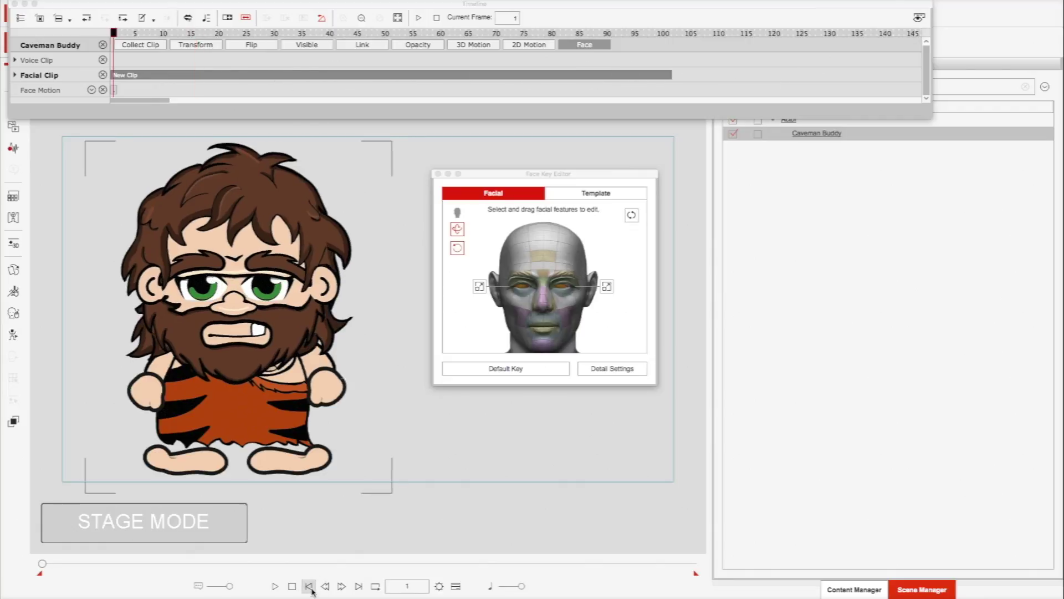
left_click(276, 586)
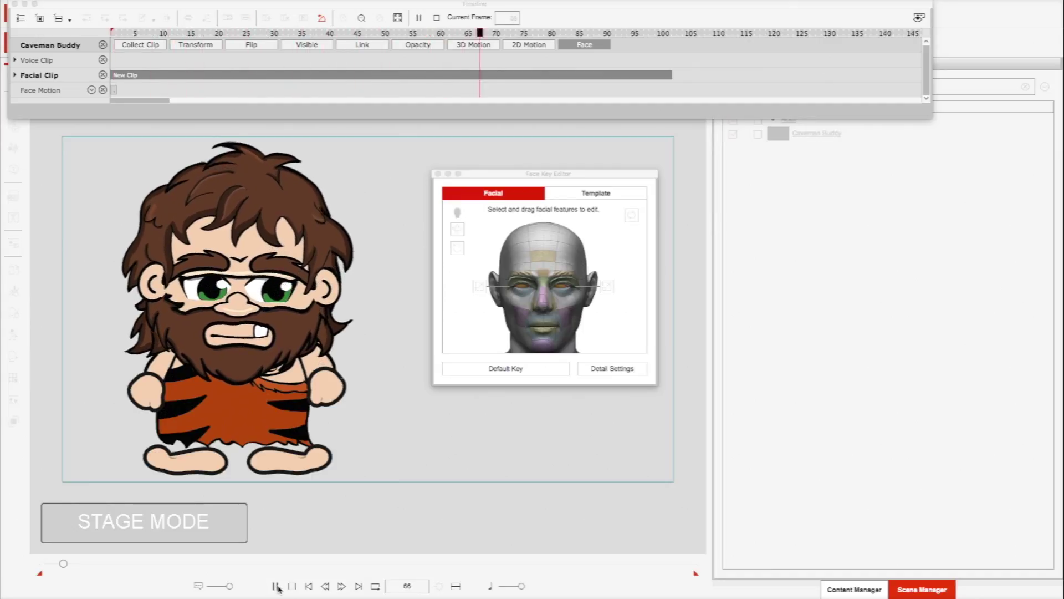
Step: Return to the first frame and check the caveman's facial pose at frames 46 and 95 of the stretched clip
left_click(309, 586)
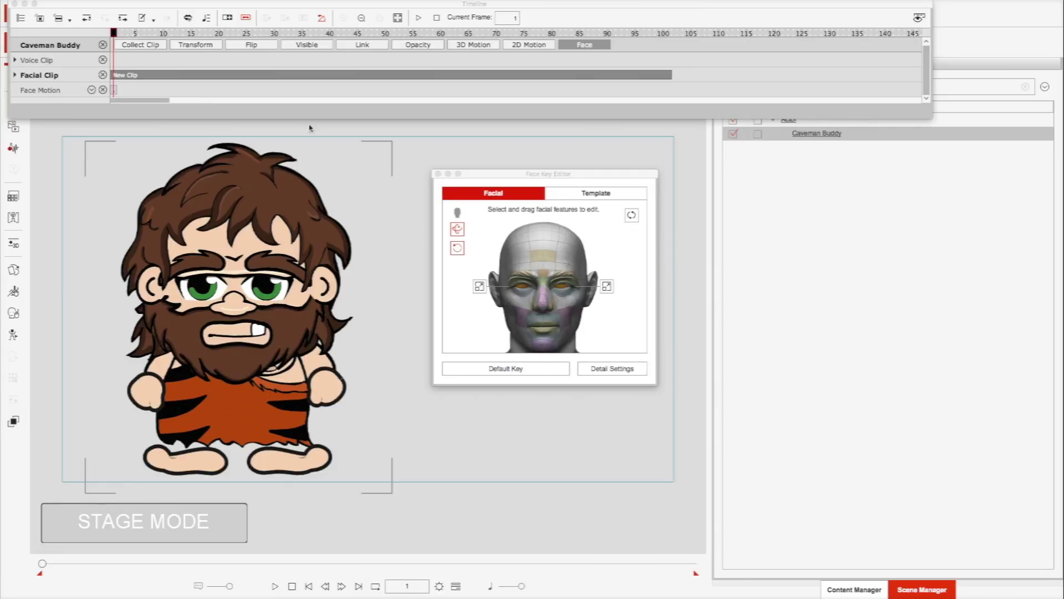
left_click(363, 78)
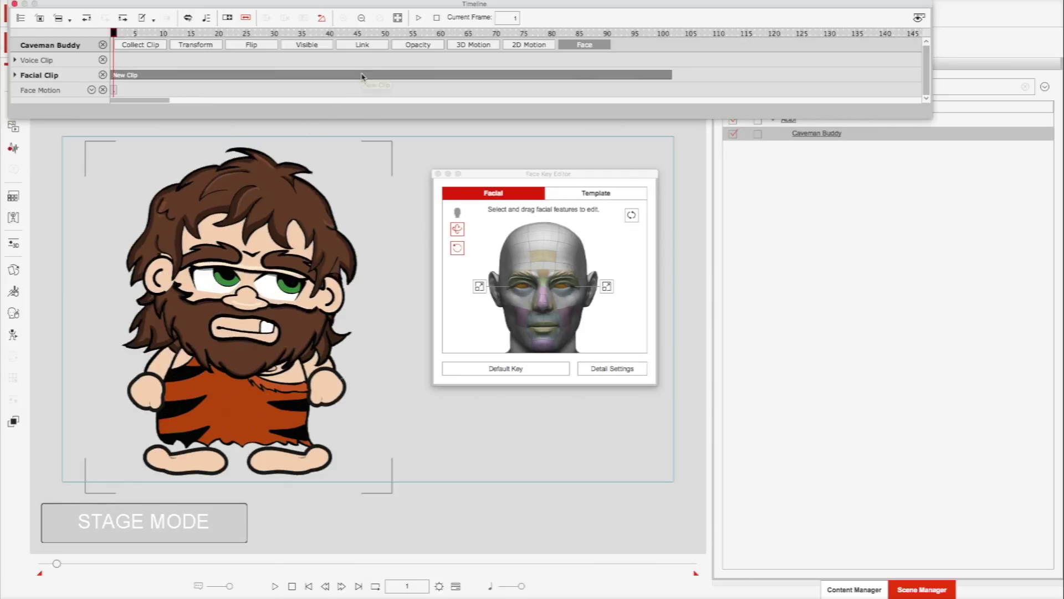
left_click(671, 75)
left_click(669, 75)
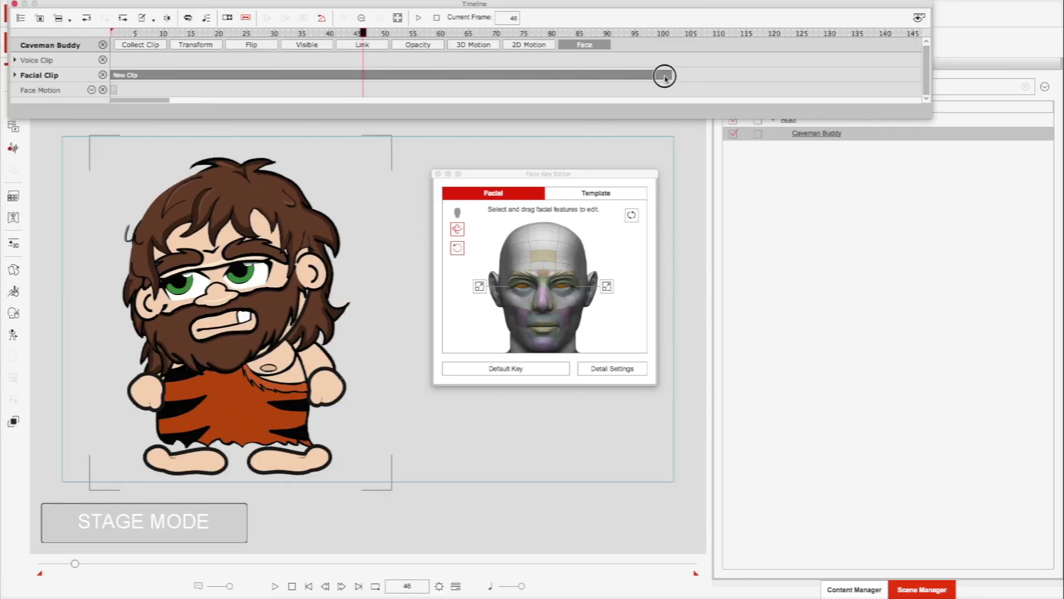
left_click(637, 78)
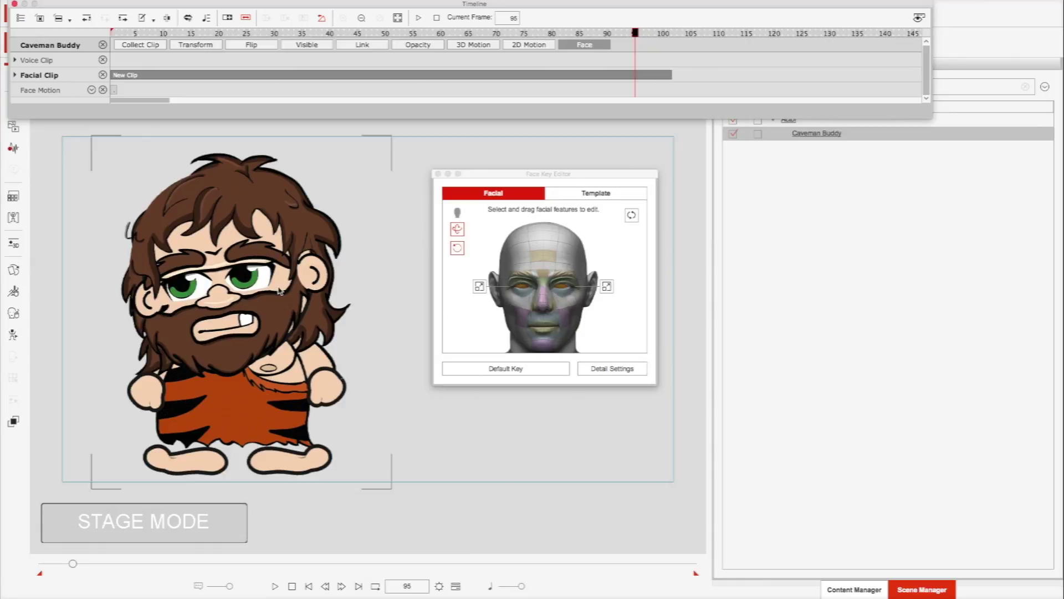
Step: At frame 95, try lowered and turned head poses on the caveman, and set the face to the default key
left_click(312, 332)
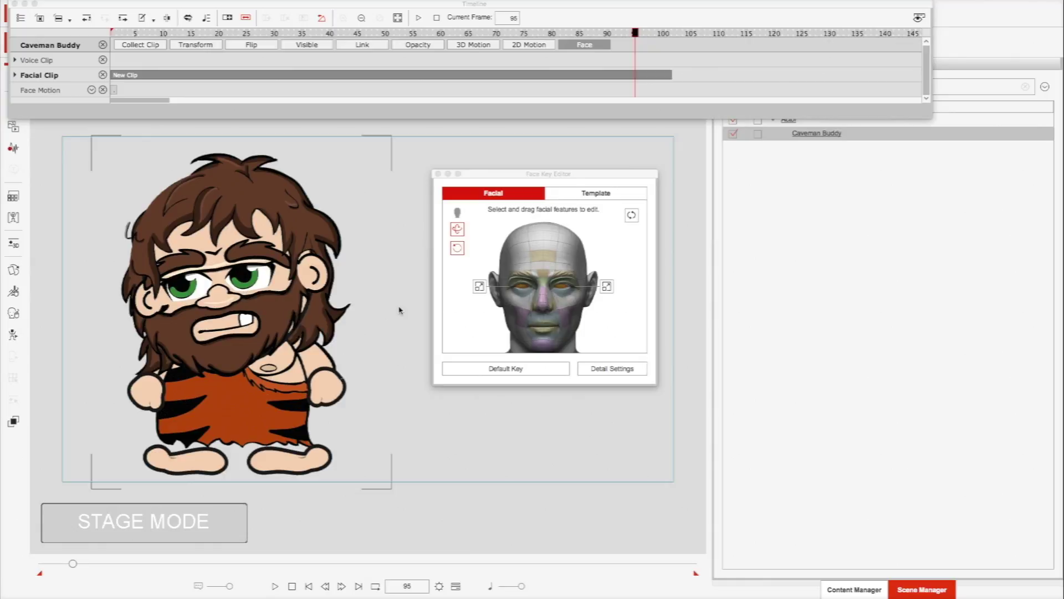
left_click_drag(459, 295, 507, 340)
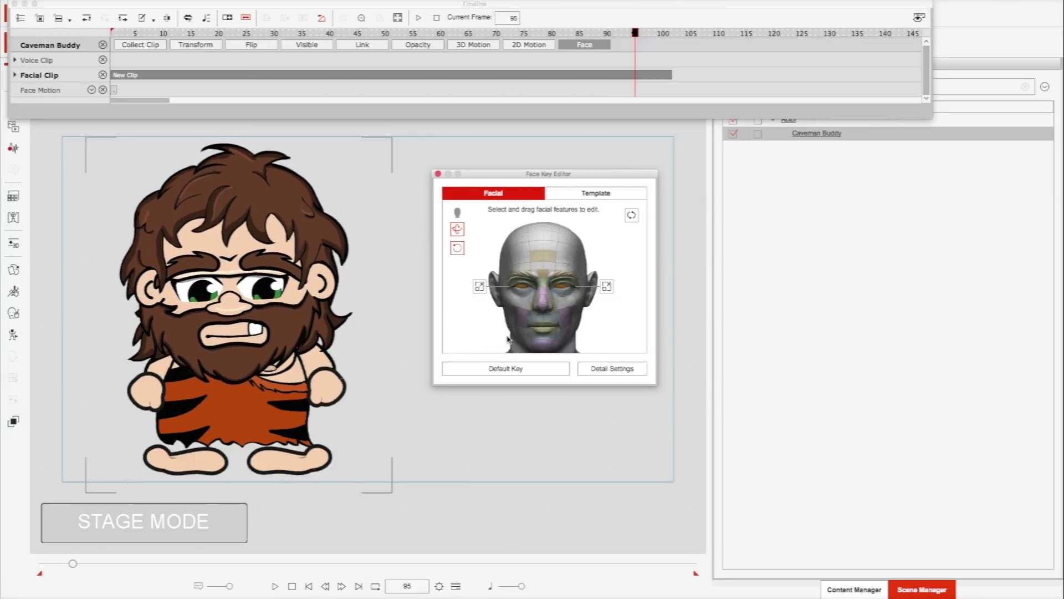
mouse_move(457, 280)
left_mouse_down()
mouse_move(490, 256)
mouse_move(492, 301)
mouse_move(457, 276)
mouse_move(447, 301)
mouse_move(371, 285)
mouse_move(424, 258)
mouse_move(425, 311)
mouse_move(447, 269)
mouse_move(481, 278)
mouse_move(422, 282)
mouse_move(449, 283)
left_mouse_up()
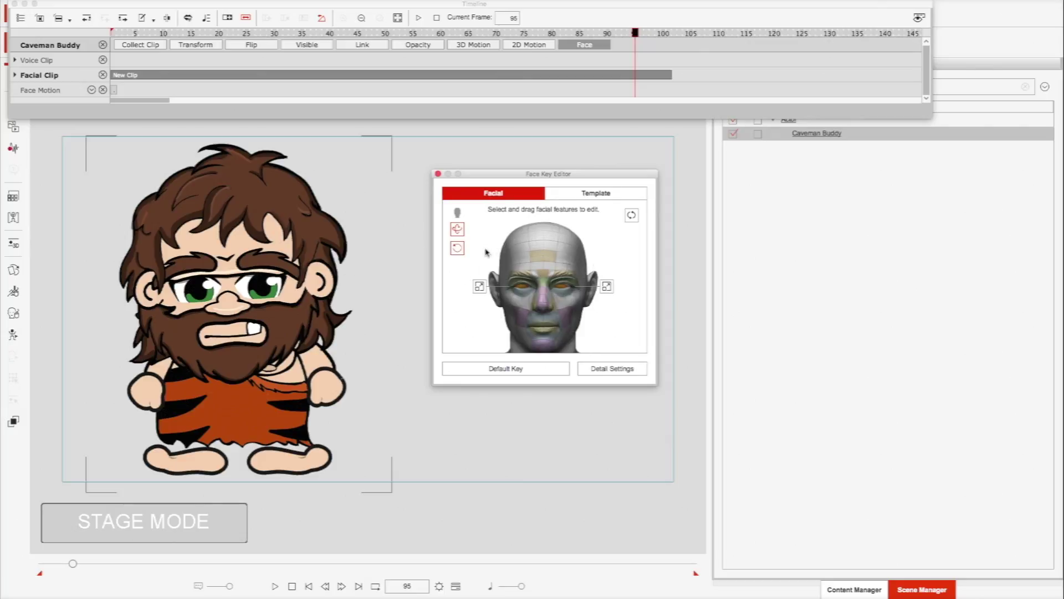
left_click(533, 368)
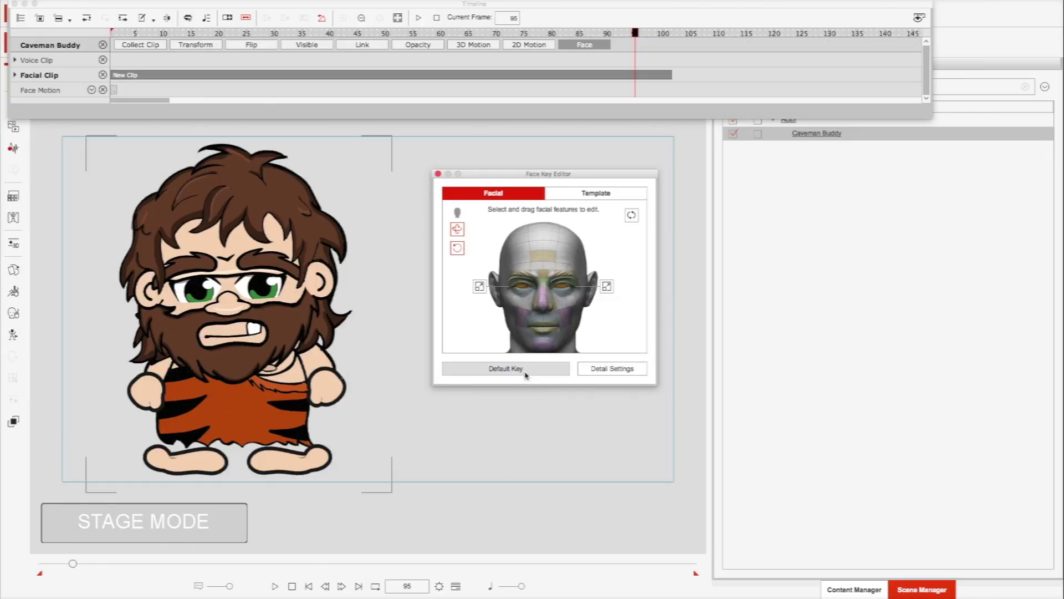
Step: Open the Face Puppet for the caveman and enable both head movement options together with the eyes for puppeteering
left_click(14, 314)
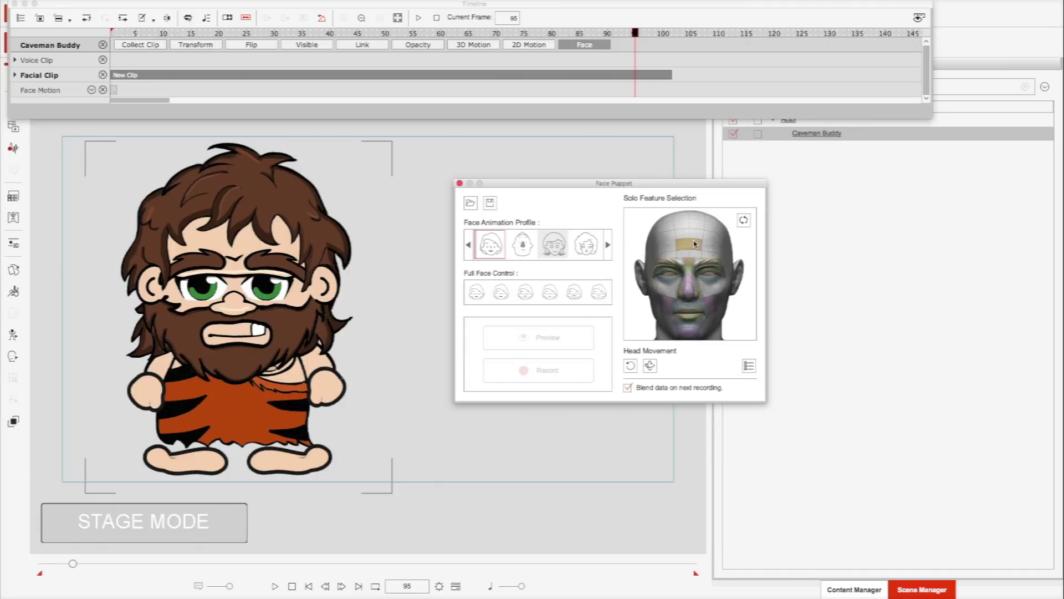
left_click(651, 367)
left_click(632, 366)
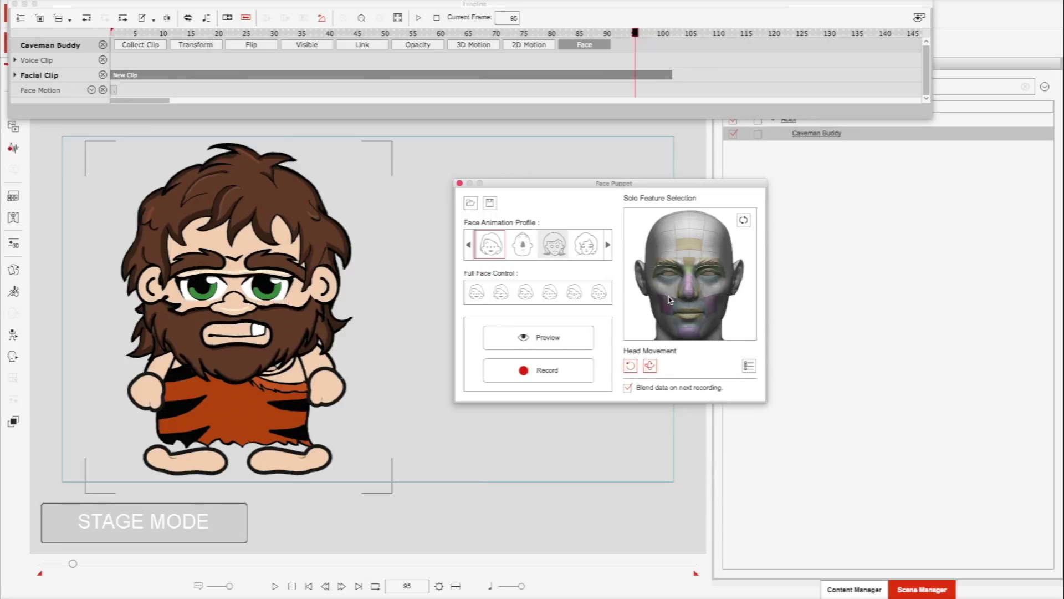
left_click(711, 273)
Step: Preview the mouse-driven head and eye movement, stop the preview, and close the Face Puppet
left_click(558, 338)
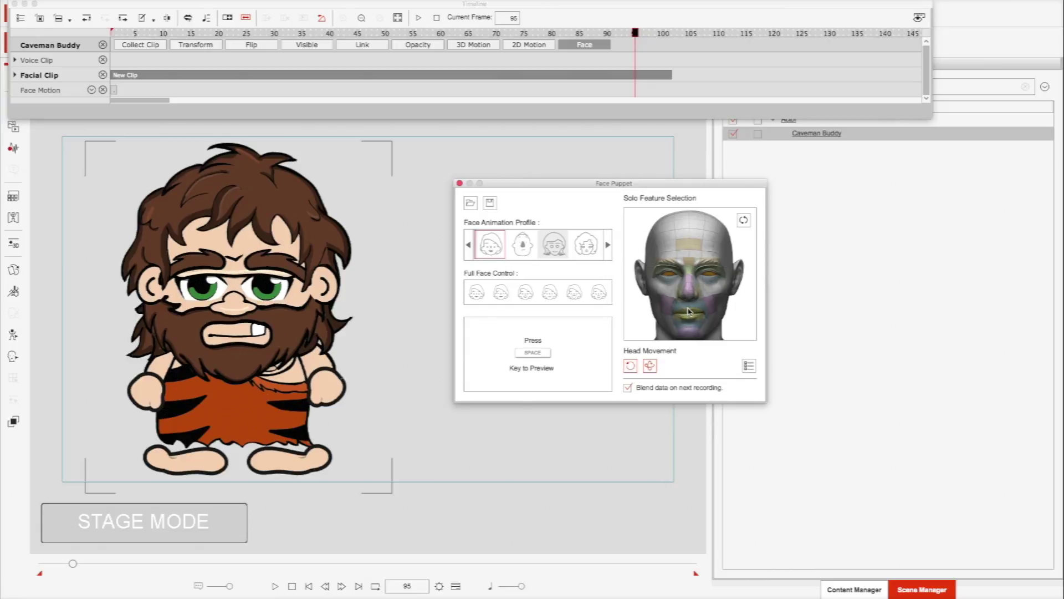
key("space")
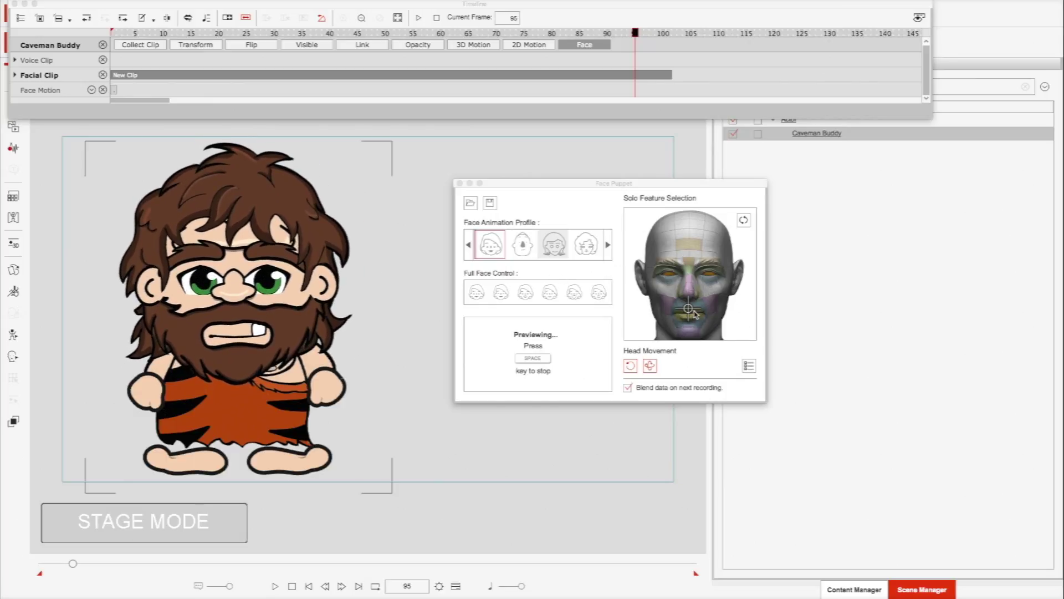
key("space")
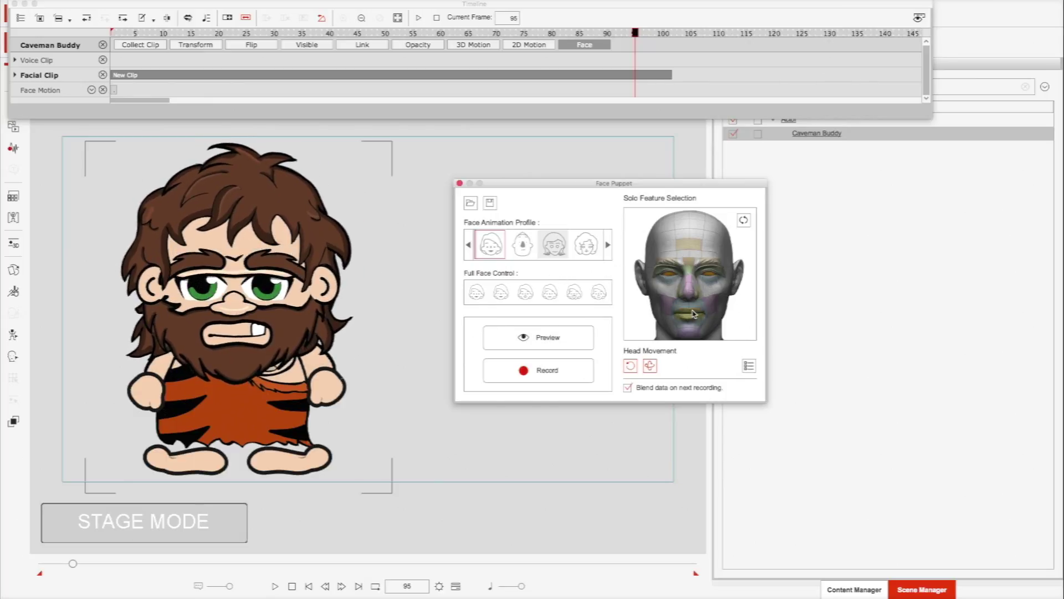
left_click(460, 184)
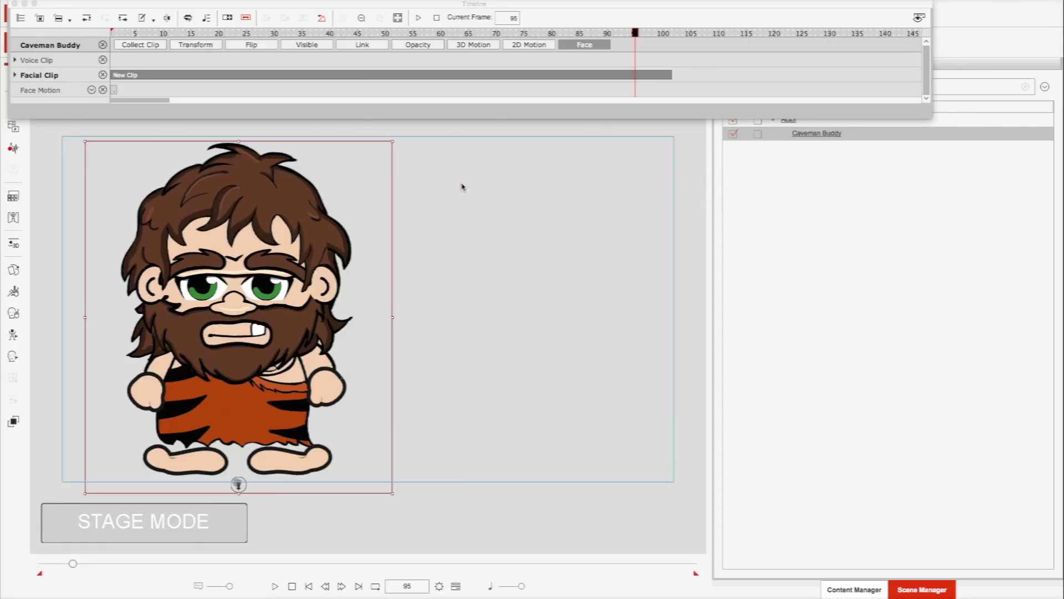